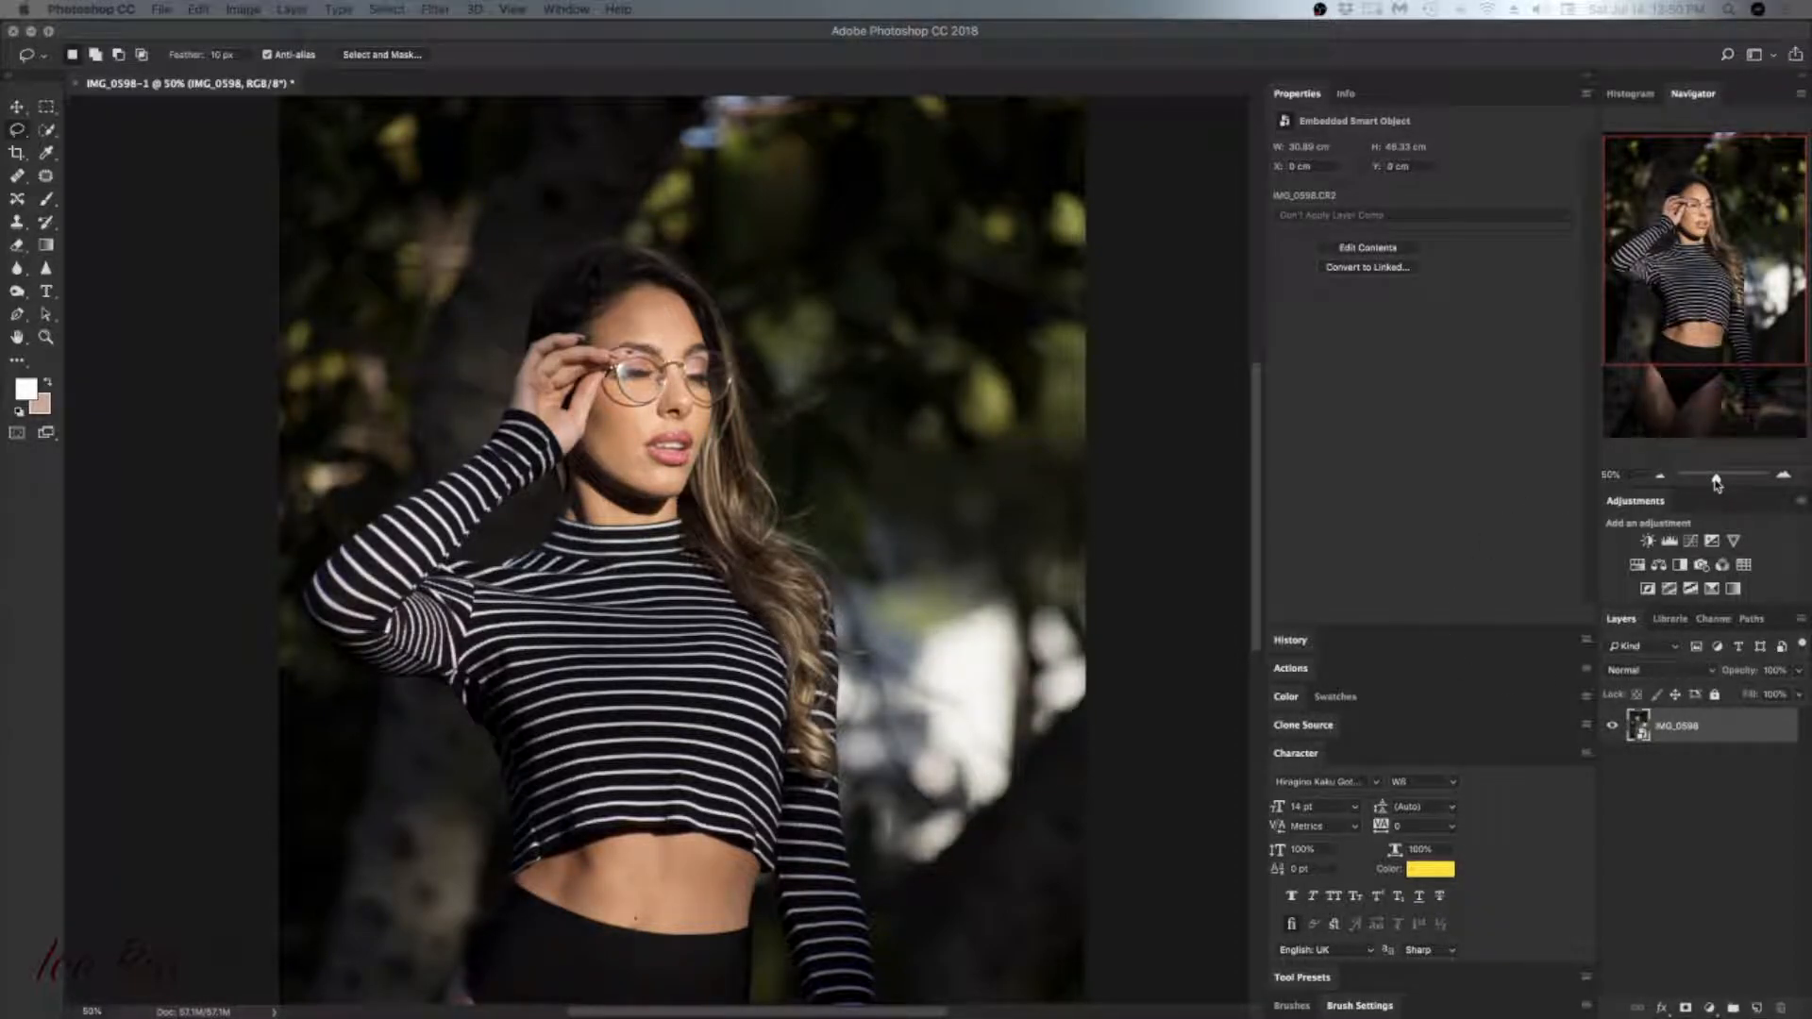
Step: Add a new empty layer above the photo for retouching the forehead with the Healing Brush
left_click_drag(1714, 478, 1721, 480)
left_click_drag(1723, 232, 1705, 199)
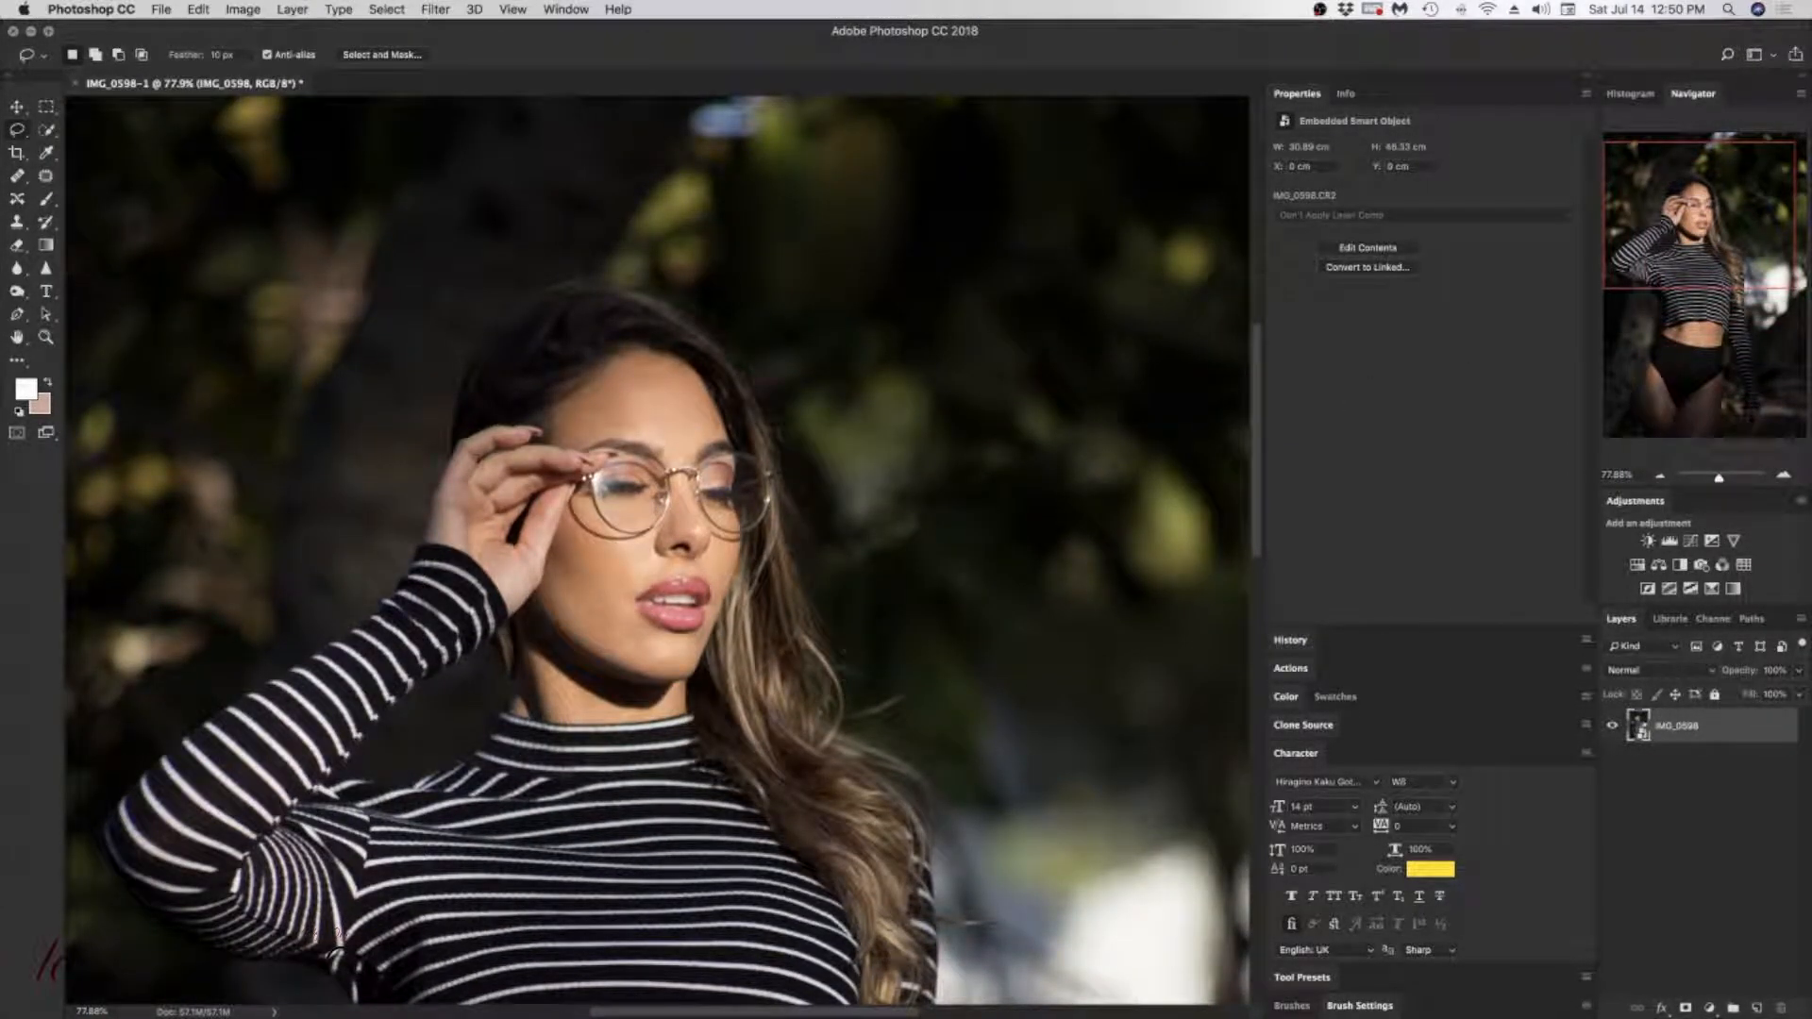
left_click(1718, 479)
left_click_drag(1718, 479, 1731, 477)
left_click_drag(1687, 206, 1679, 189)
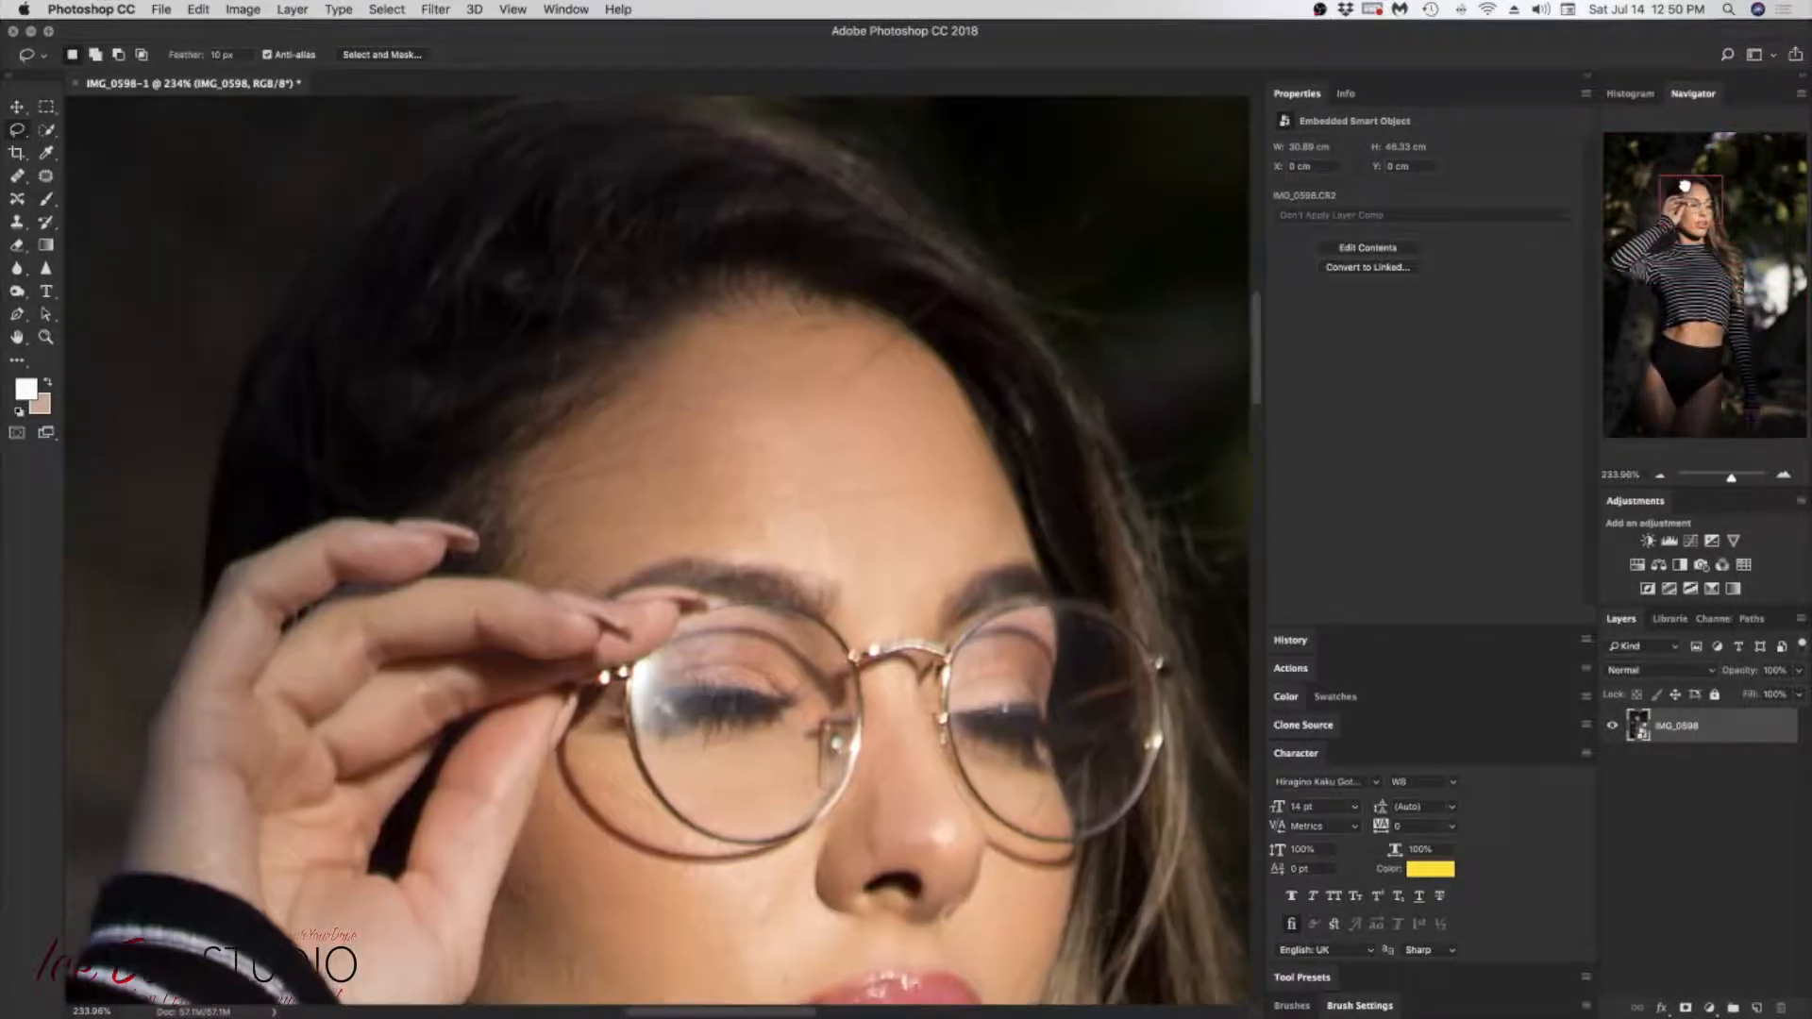
right_click(18, 184)
left_click(106, 179)
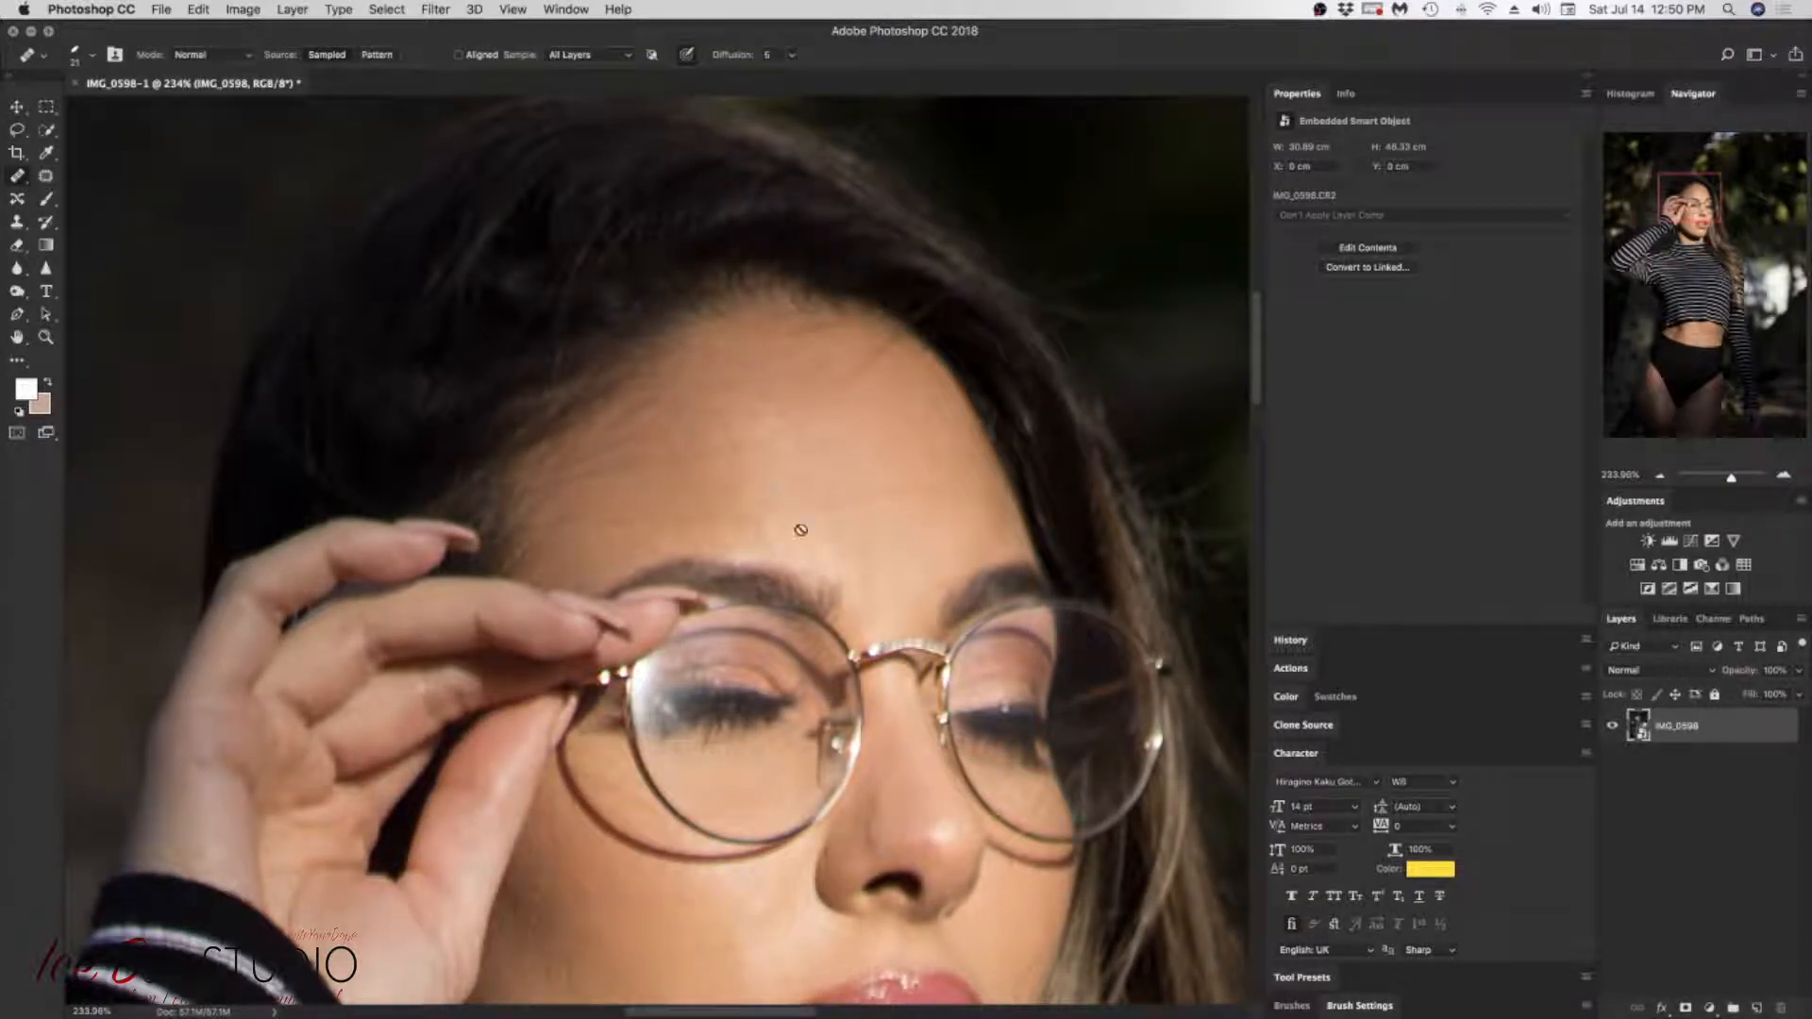
left_click(1756, 1009)
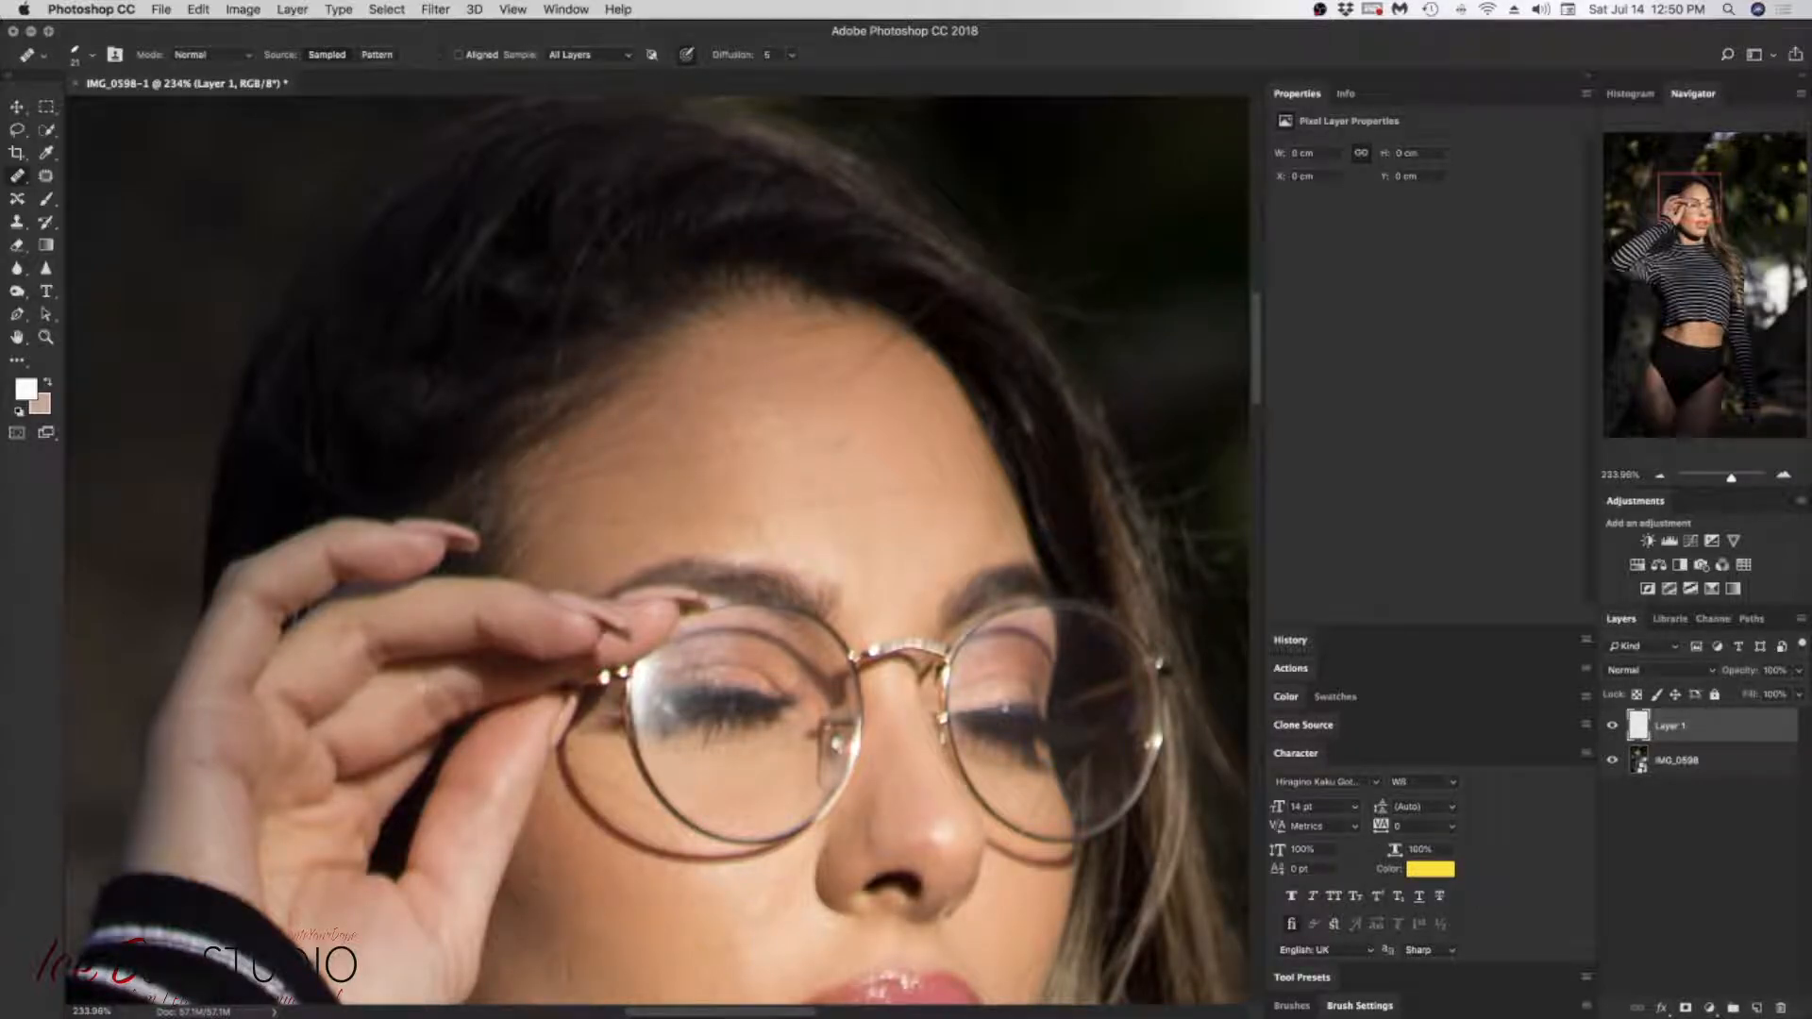
Step: Flatten the healing brush tip into an angled ellipse and heal the small marks on the upper forehead
right_click(835, 472)
left_click_drag(897, 635, 903, 631)
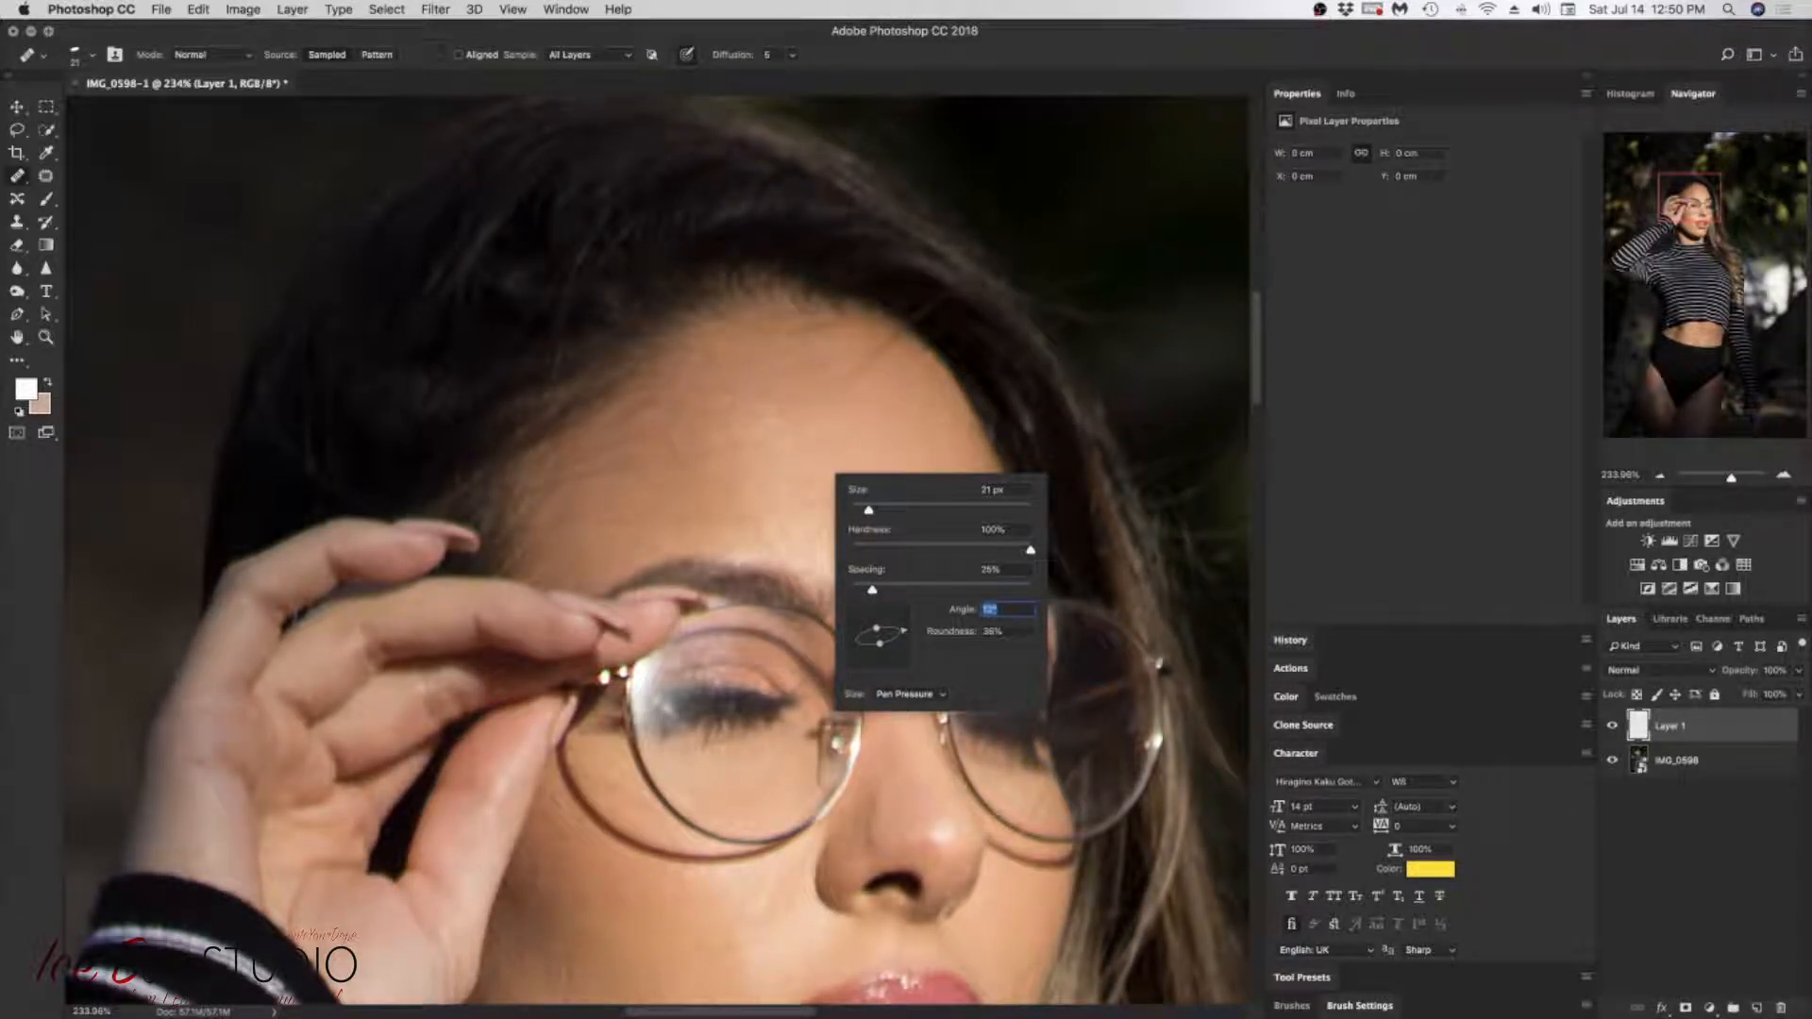
left_click_drag(908, 639, 903, 626)
left_click(890, 375, "alt")
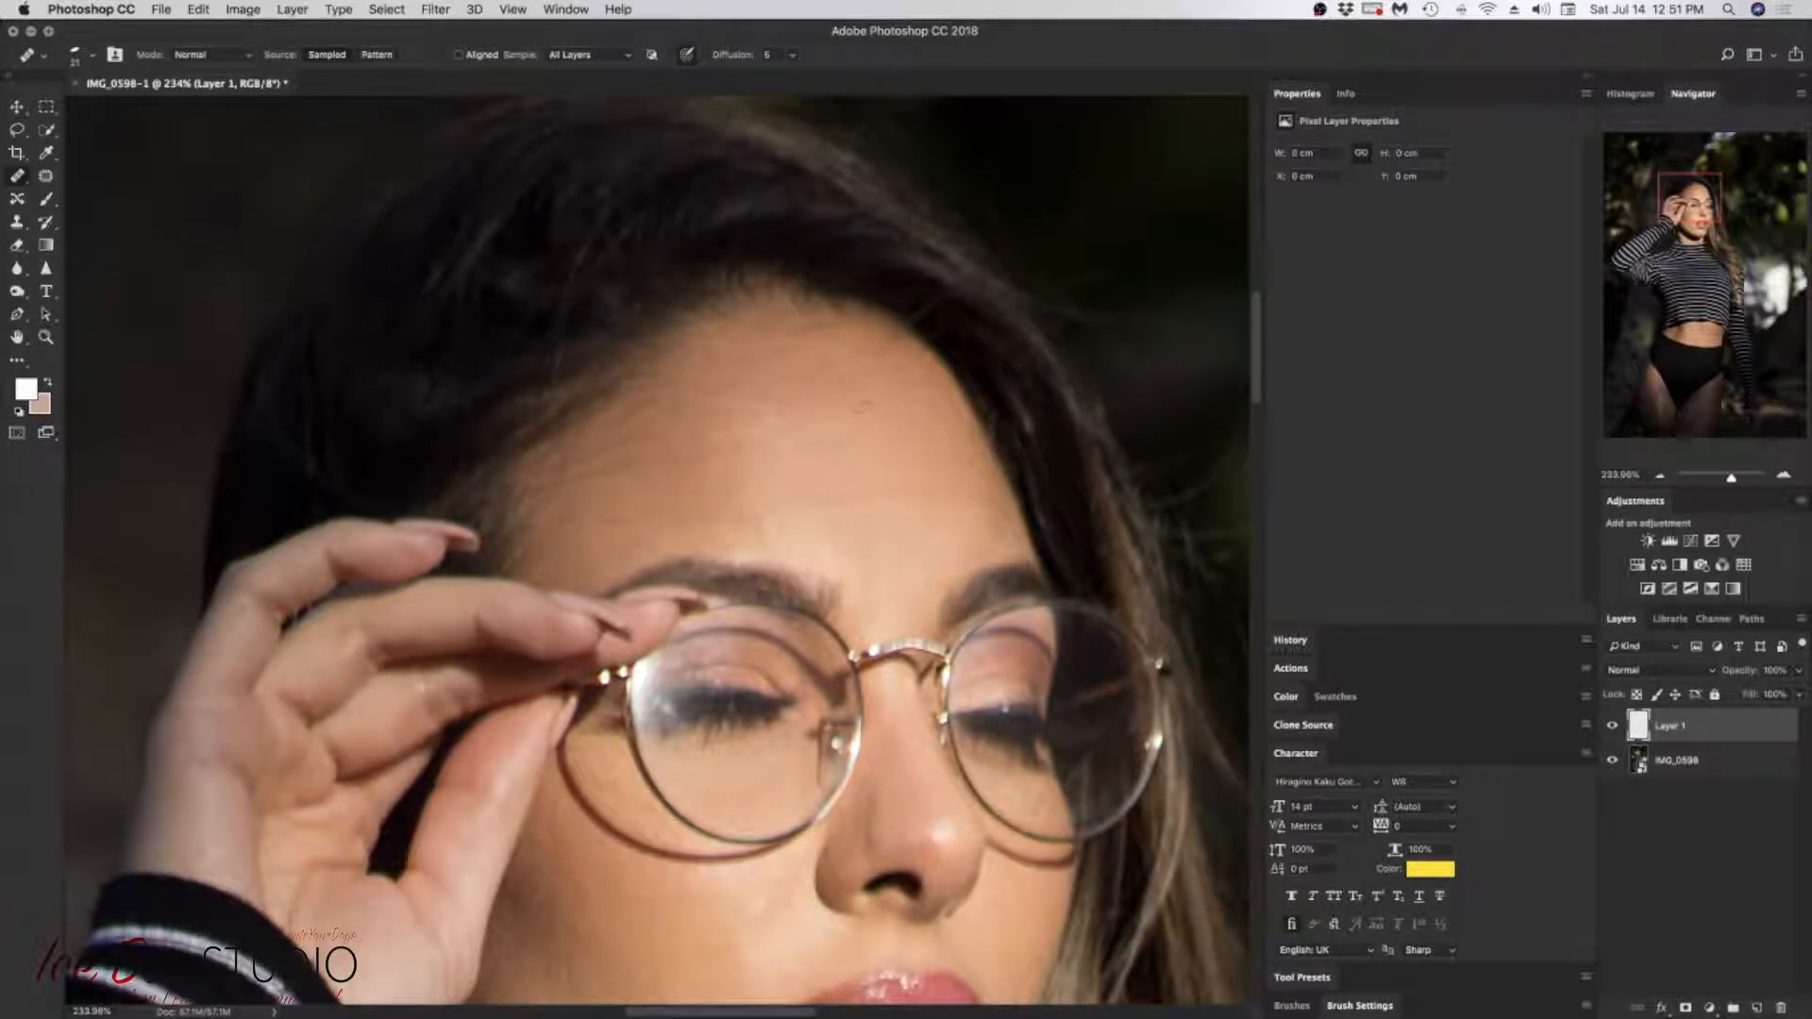
left_click(857, 410)
left_click(886, 394)
left_click(844, 402)
Step: Compare the forehead with and without the healing on Layer 1
left_click(1613, 729)
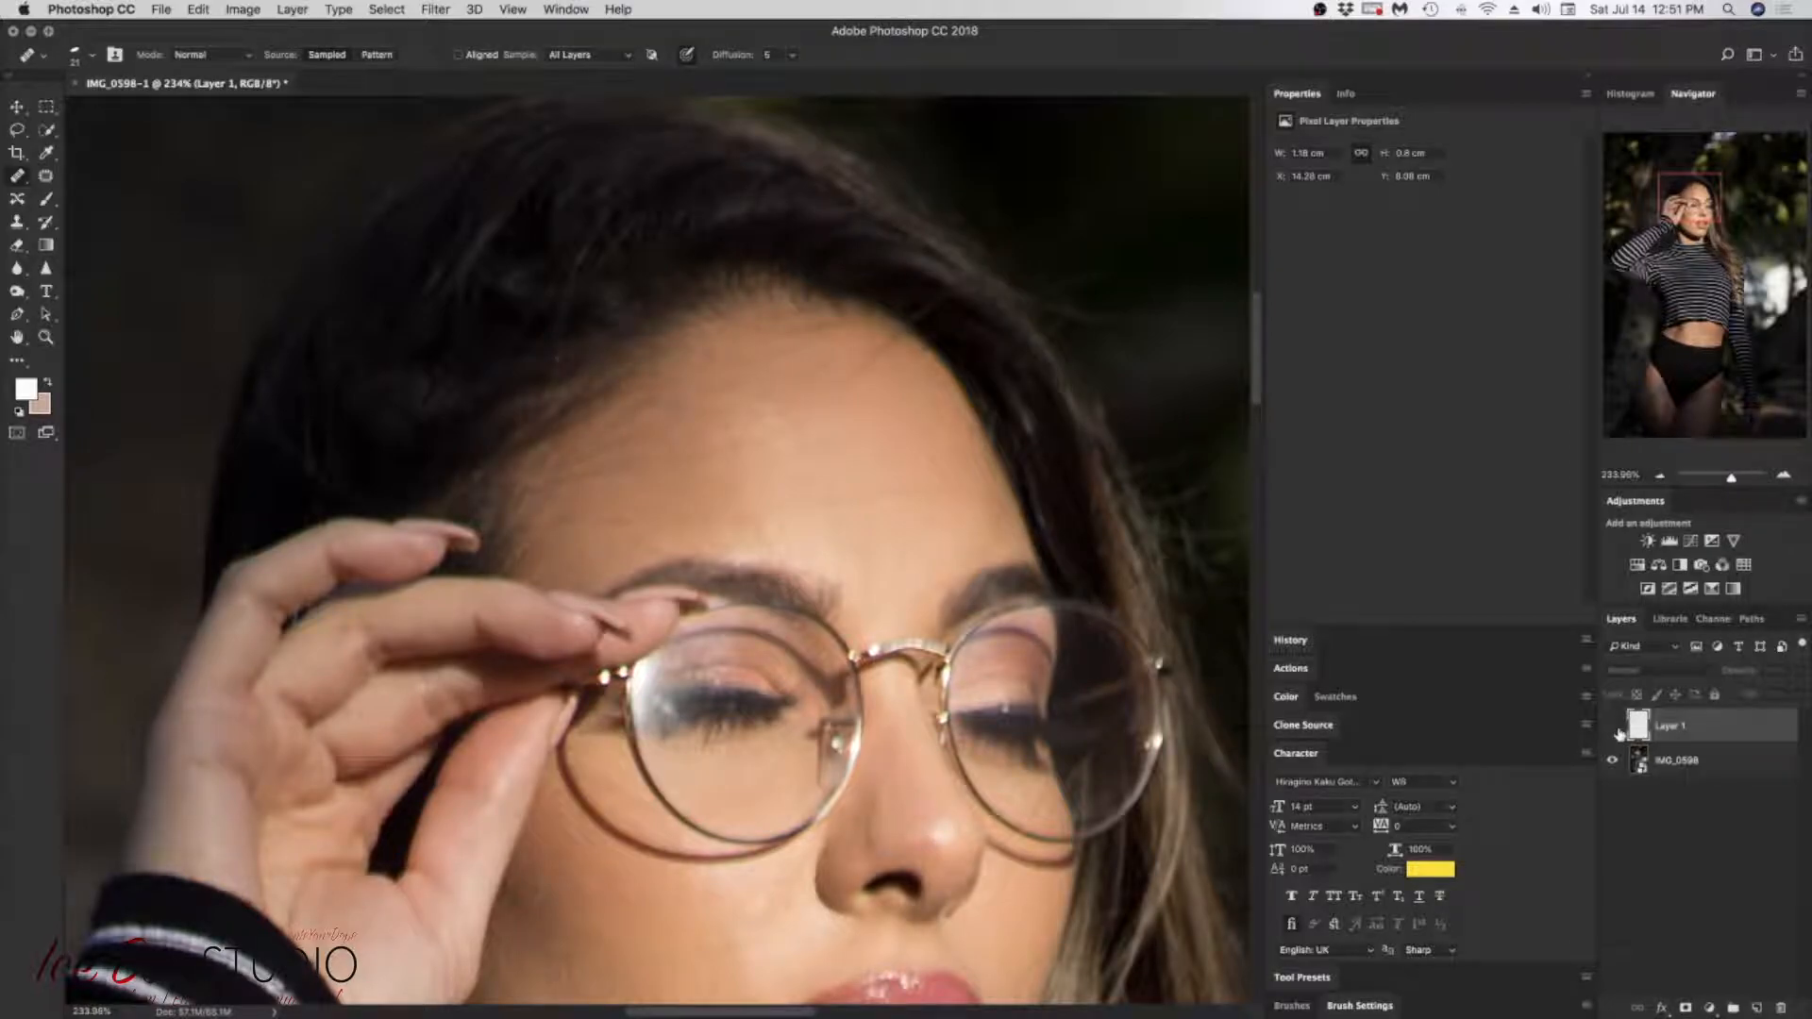
left_click(1614, 728)
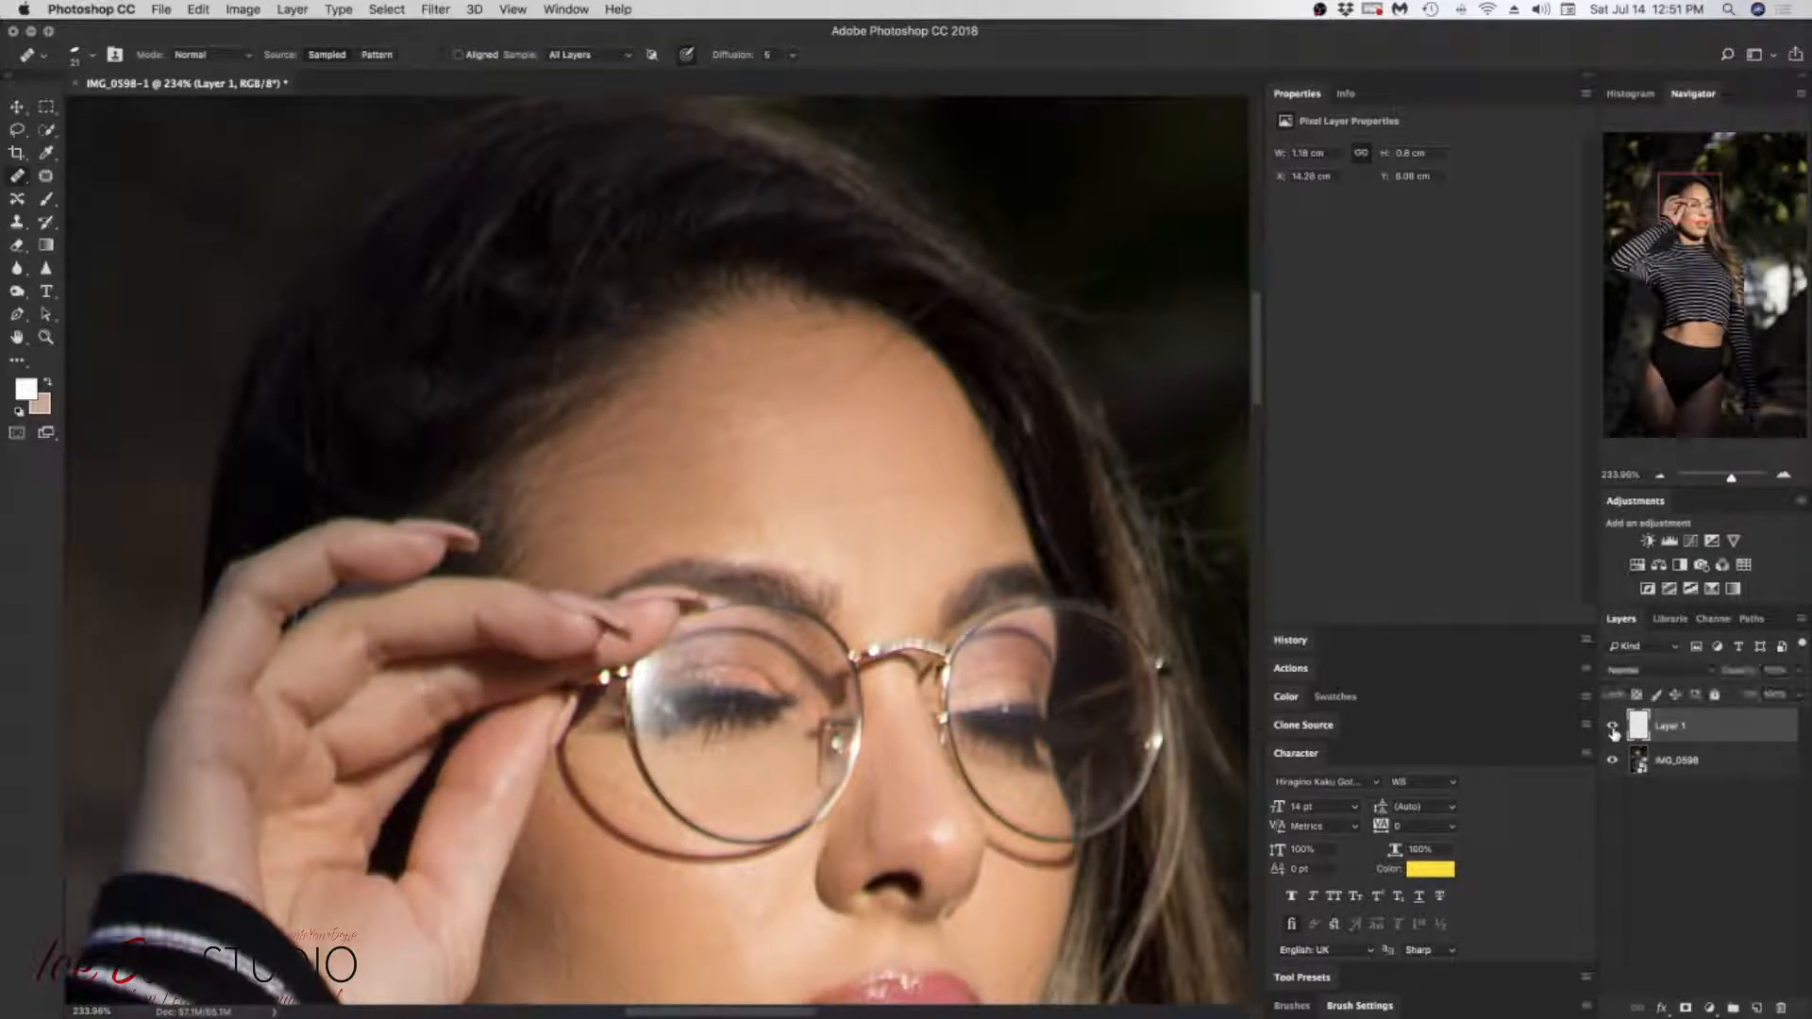
left_click(1614, 729)
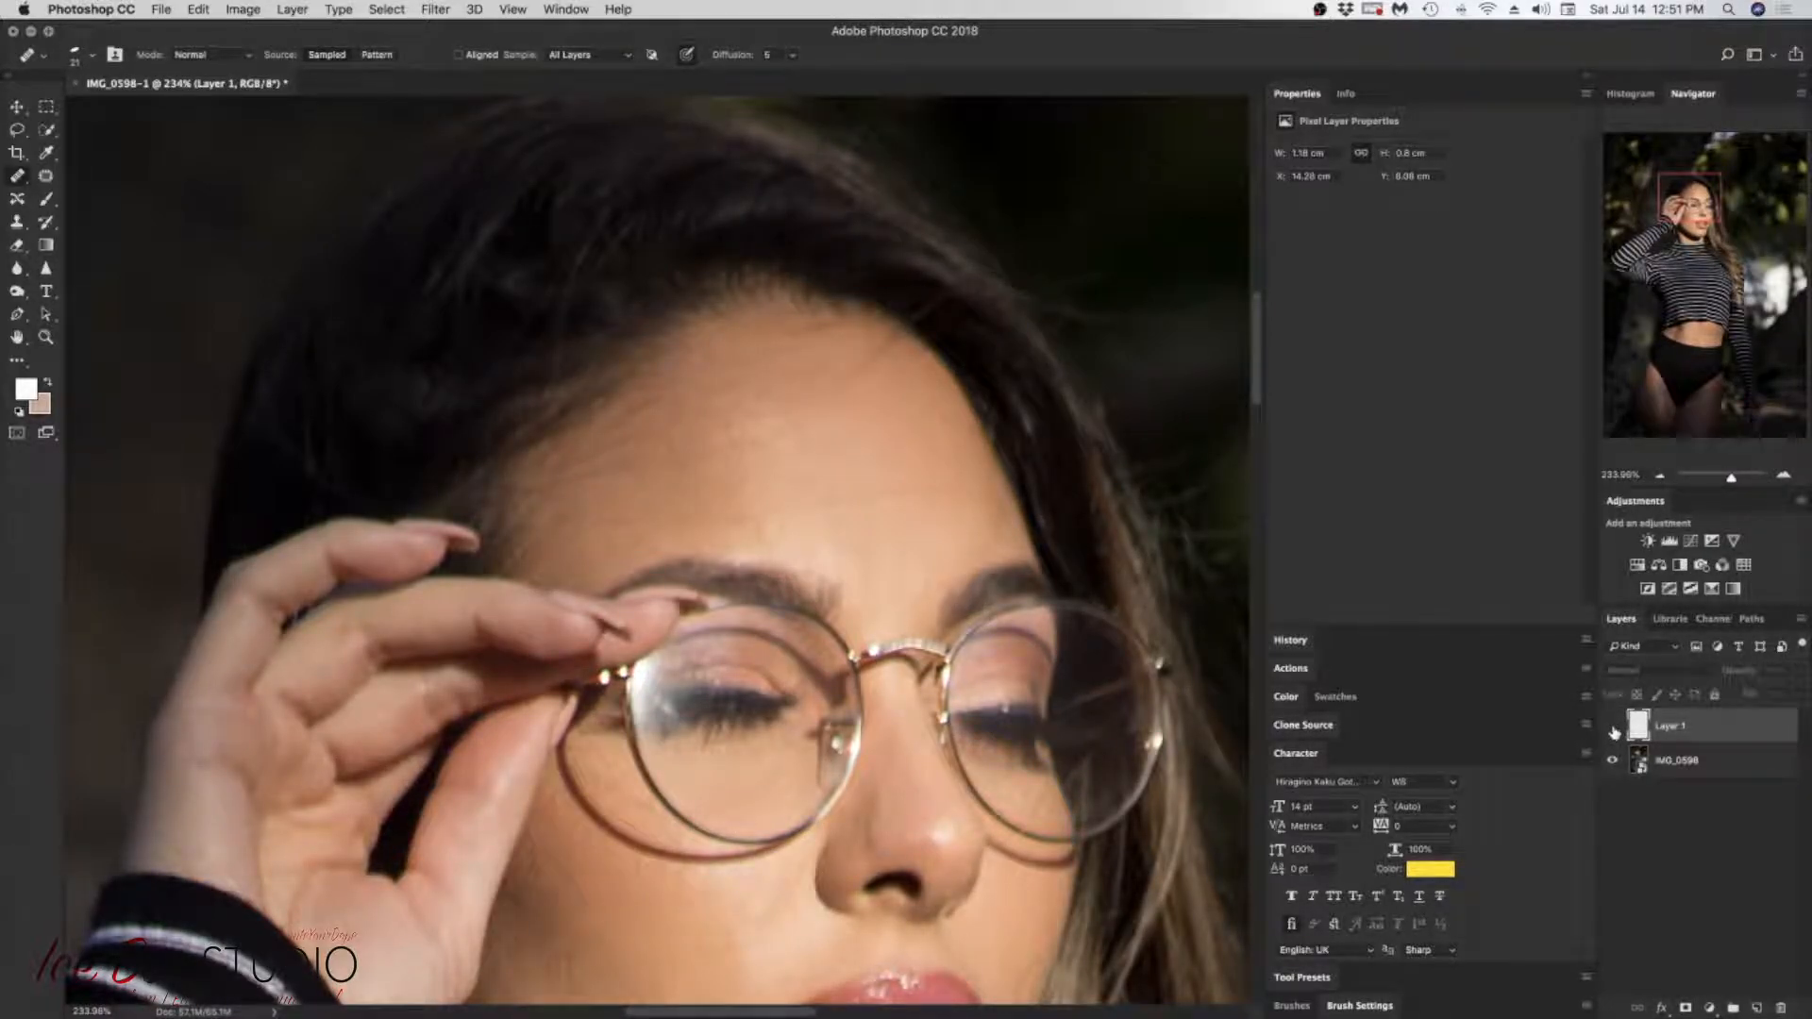
left_click(1612, 729)
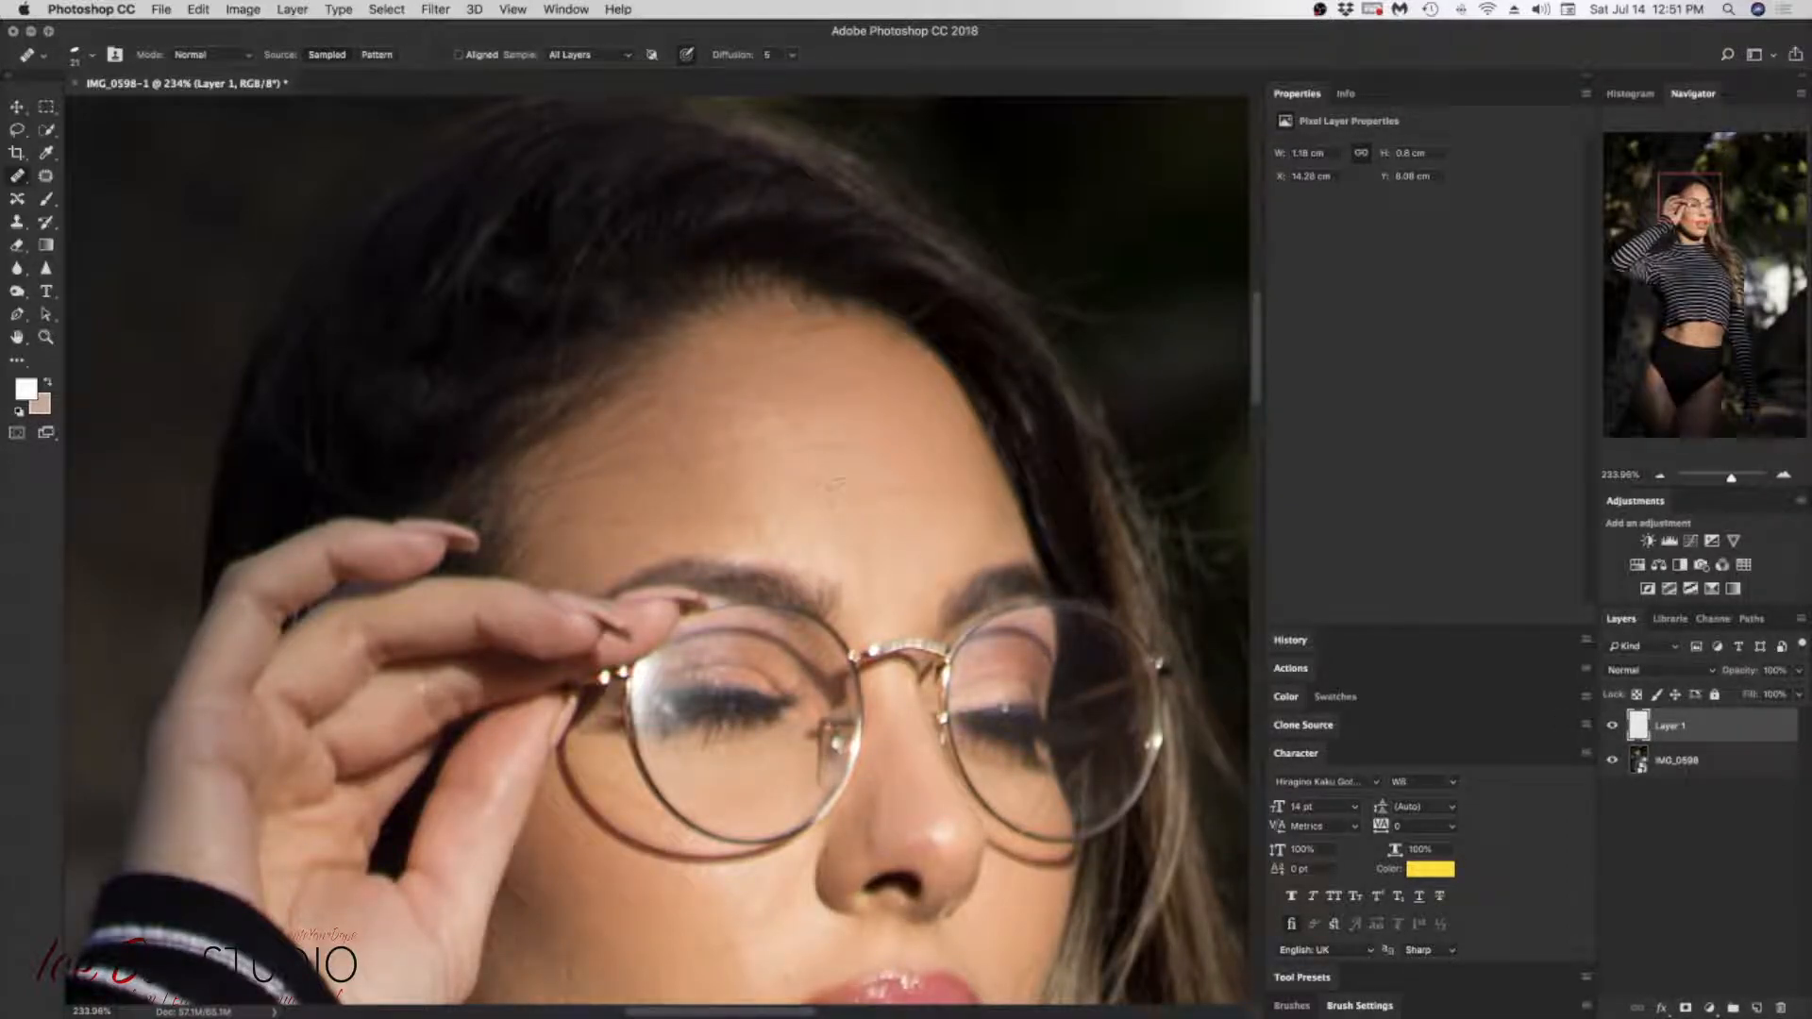
Step: Heal the fine lines and spots across the middle of the forehead
left_click_drag(869, 489, 882, 452)
left_click(946, 454)
left_click(917, 465, "alt")
left_click(773, 481)
left_click(651, 486)
left_click(613, 490)
left_click(623, 487)
Step: Rotate the elliptical healing brush tip and heal the remaining blemishes on the lower forehead above the eyebrows
right_click(826, 511)
left_click_drag(852, 678, 857, 685)
left_click(776, 518)
left_click(761, 532, "alt")
left_click(829, 559, "alt")
left_click(793, 538, "alt")
left_click(798, 539)
left_click(910, 502, "alt")
left_click(868, 534)
Step: Reduce the healing brush size for touch-ups on the upper forehead near the hairline
right_click(907, 390)
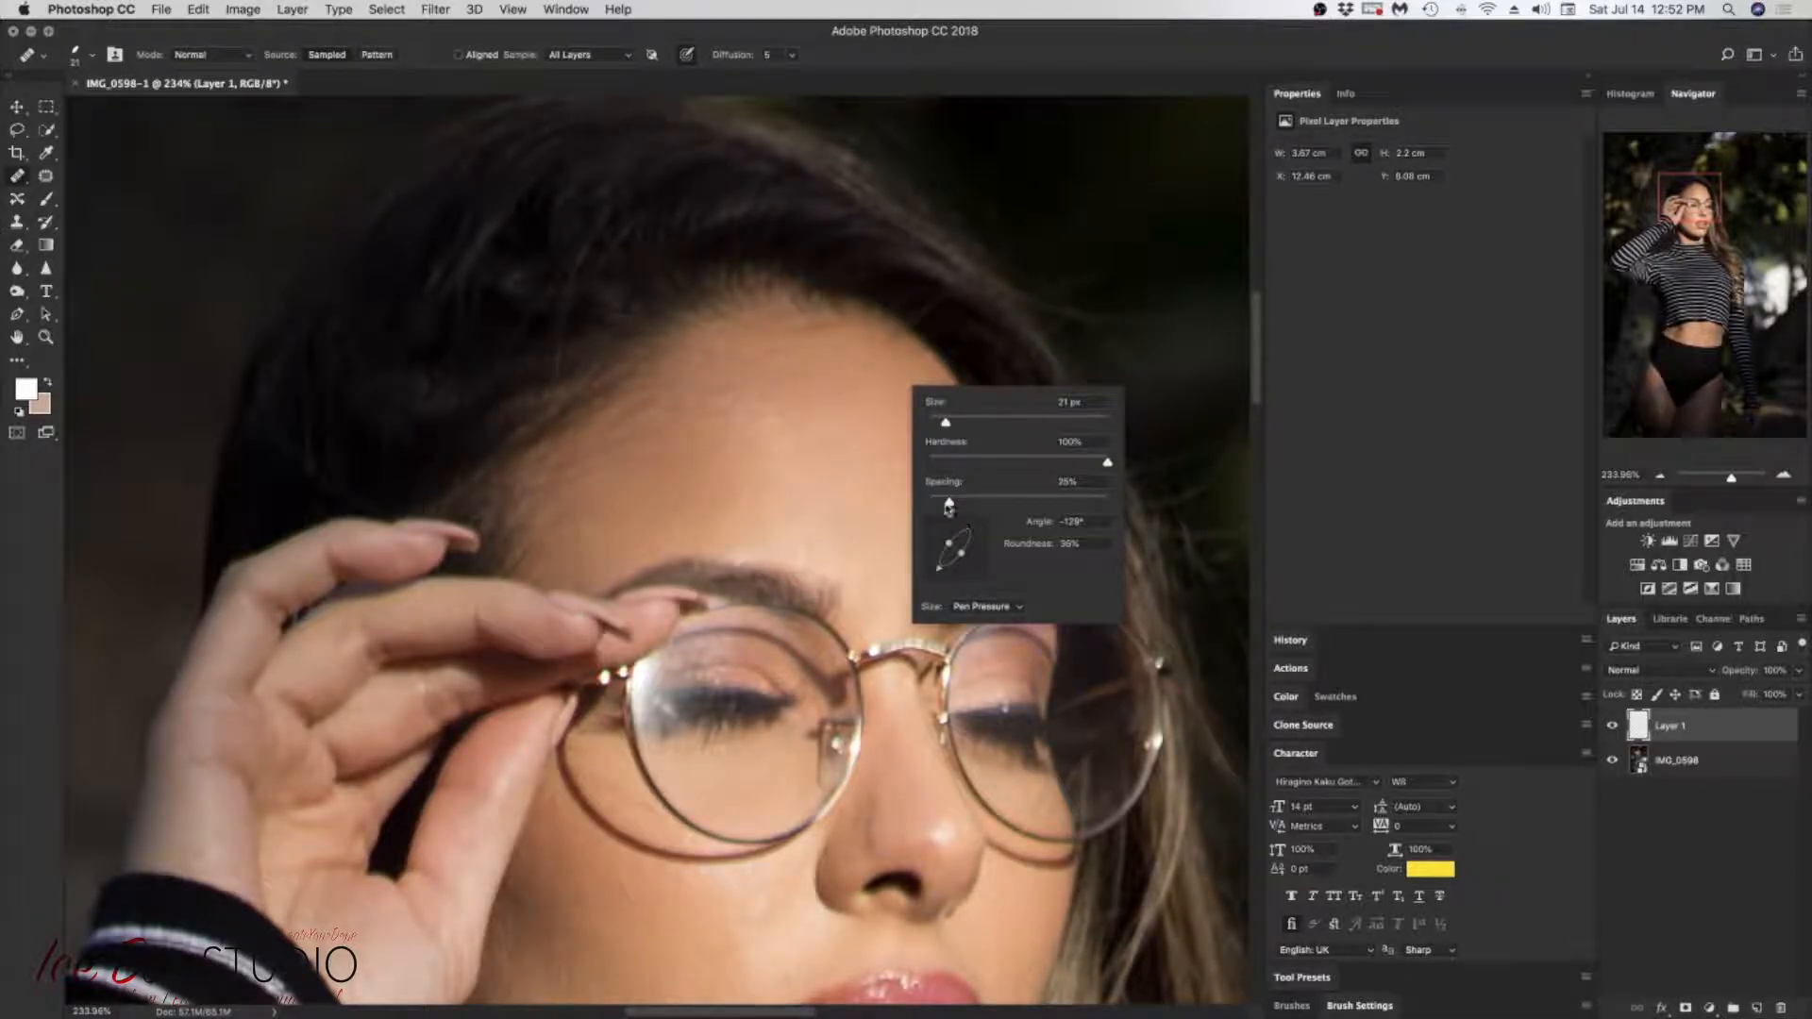
left_click(854, 379)
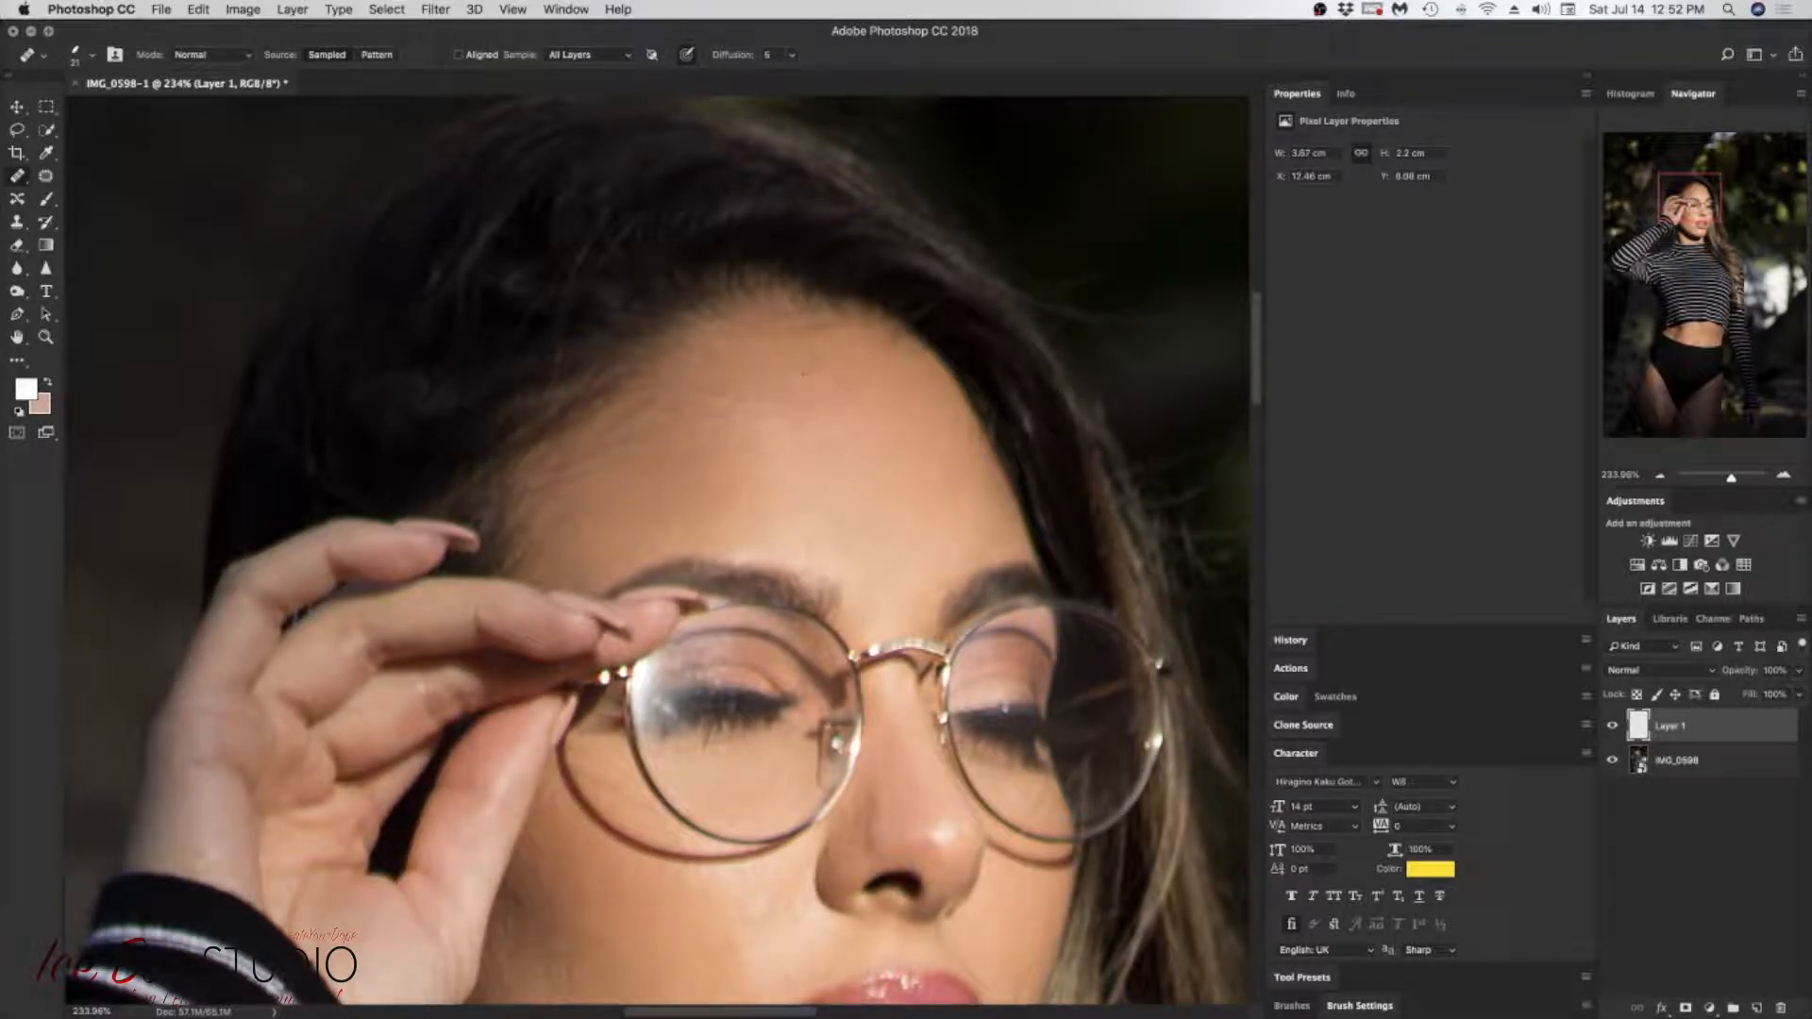
left_click(876, 476)
right_click(825, 368)
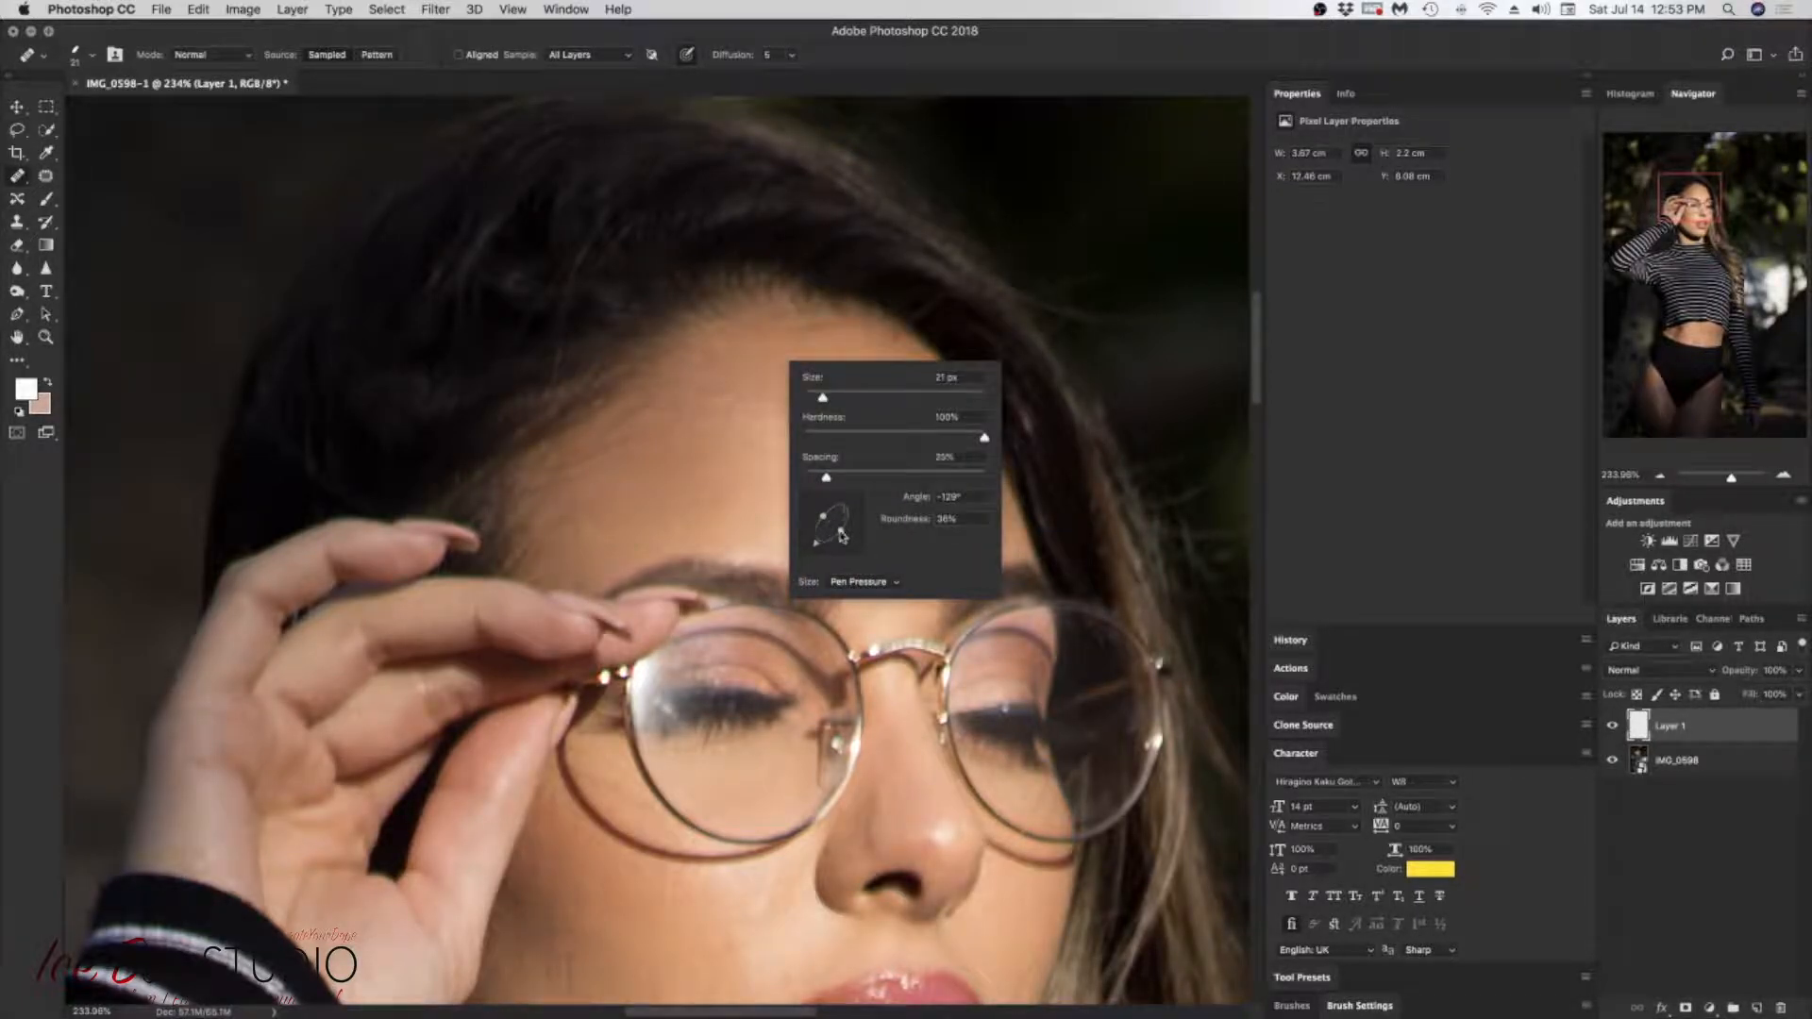
left_click(837, 530)
left_click_drag(822, 404, 818, 407)
left_click(746, 365)
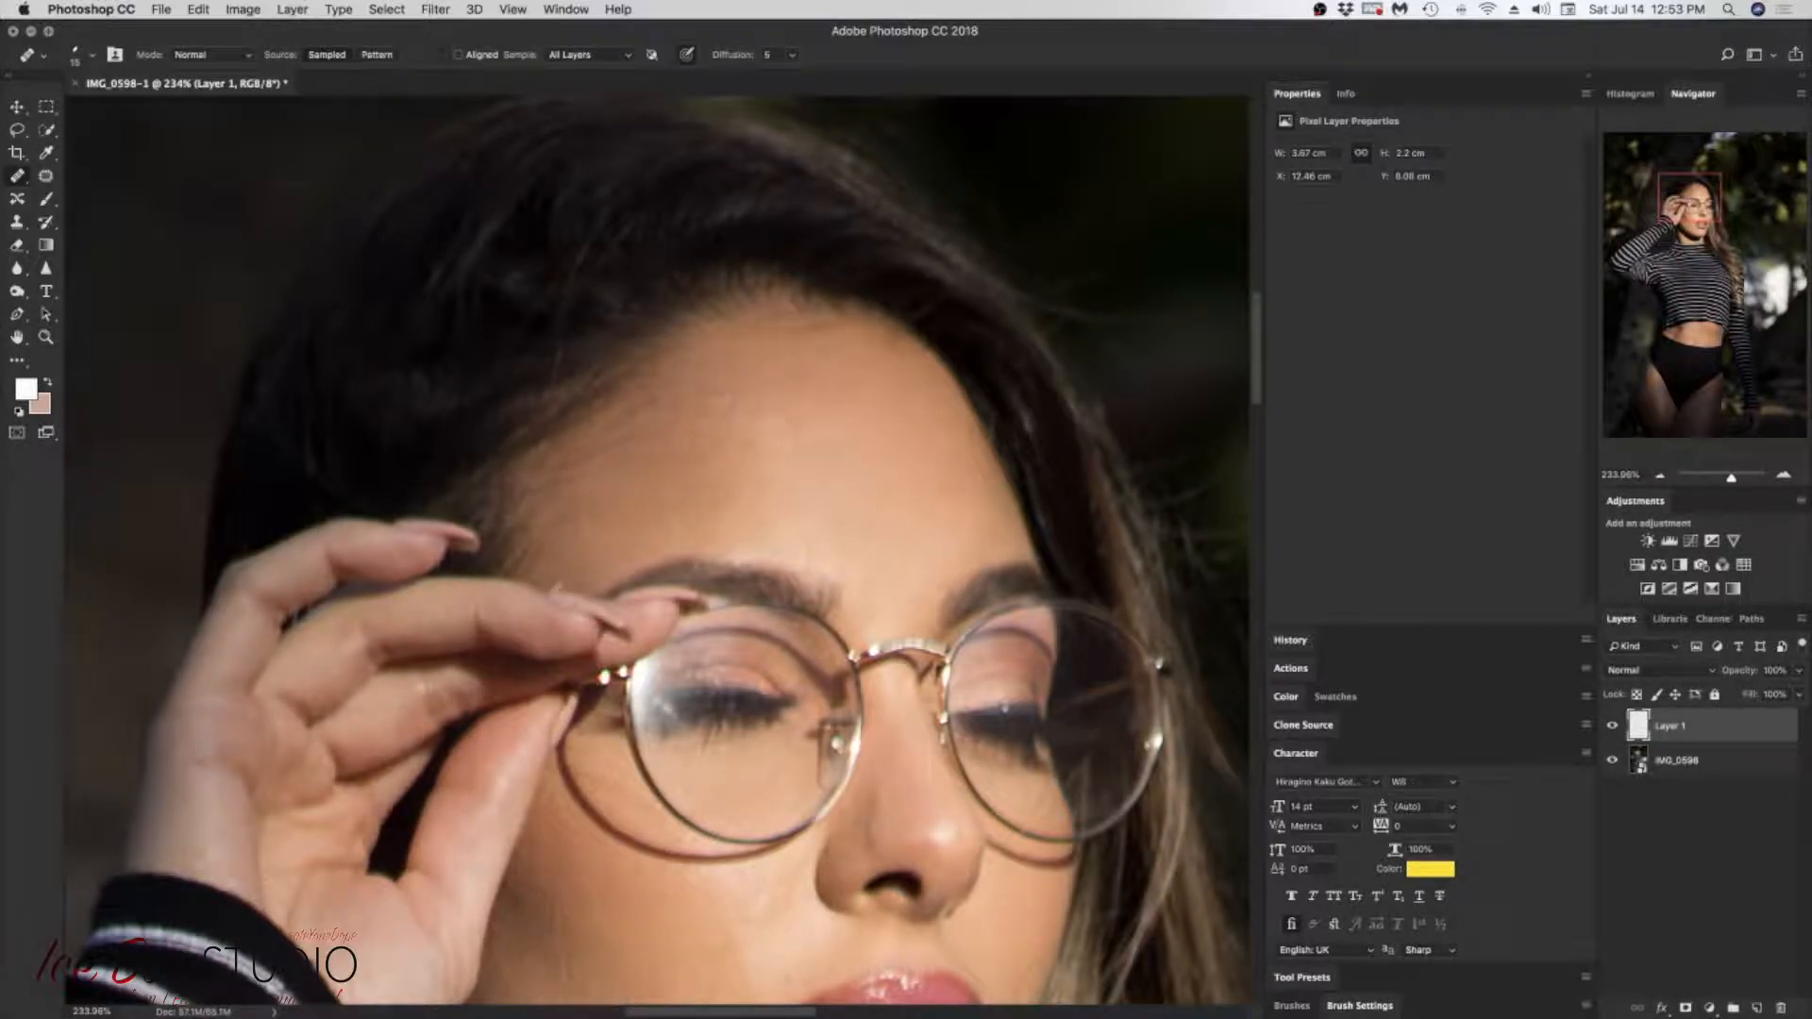
Step: Outline the forehead with the Lasso at 10 px feather and stamp all visible layers onto a new layer
left_click(18, 132)
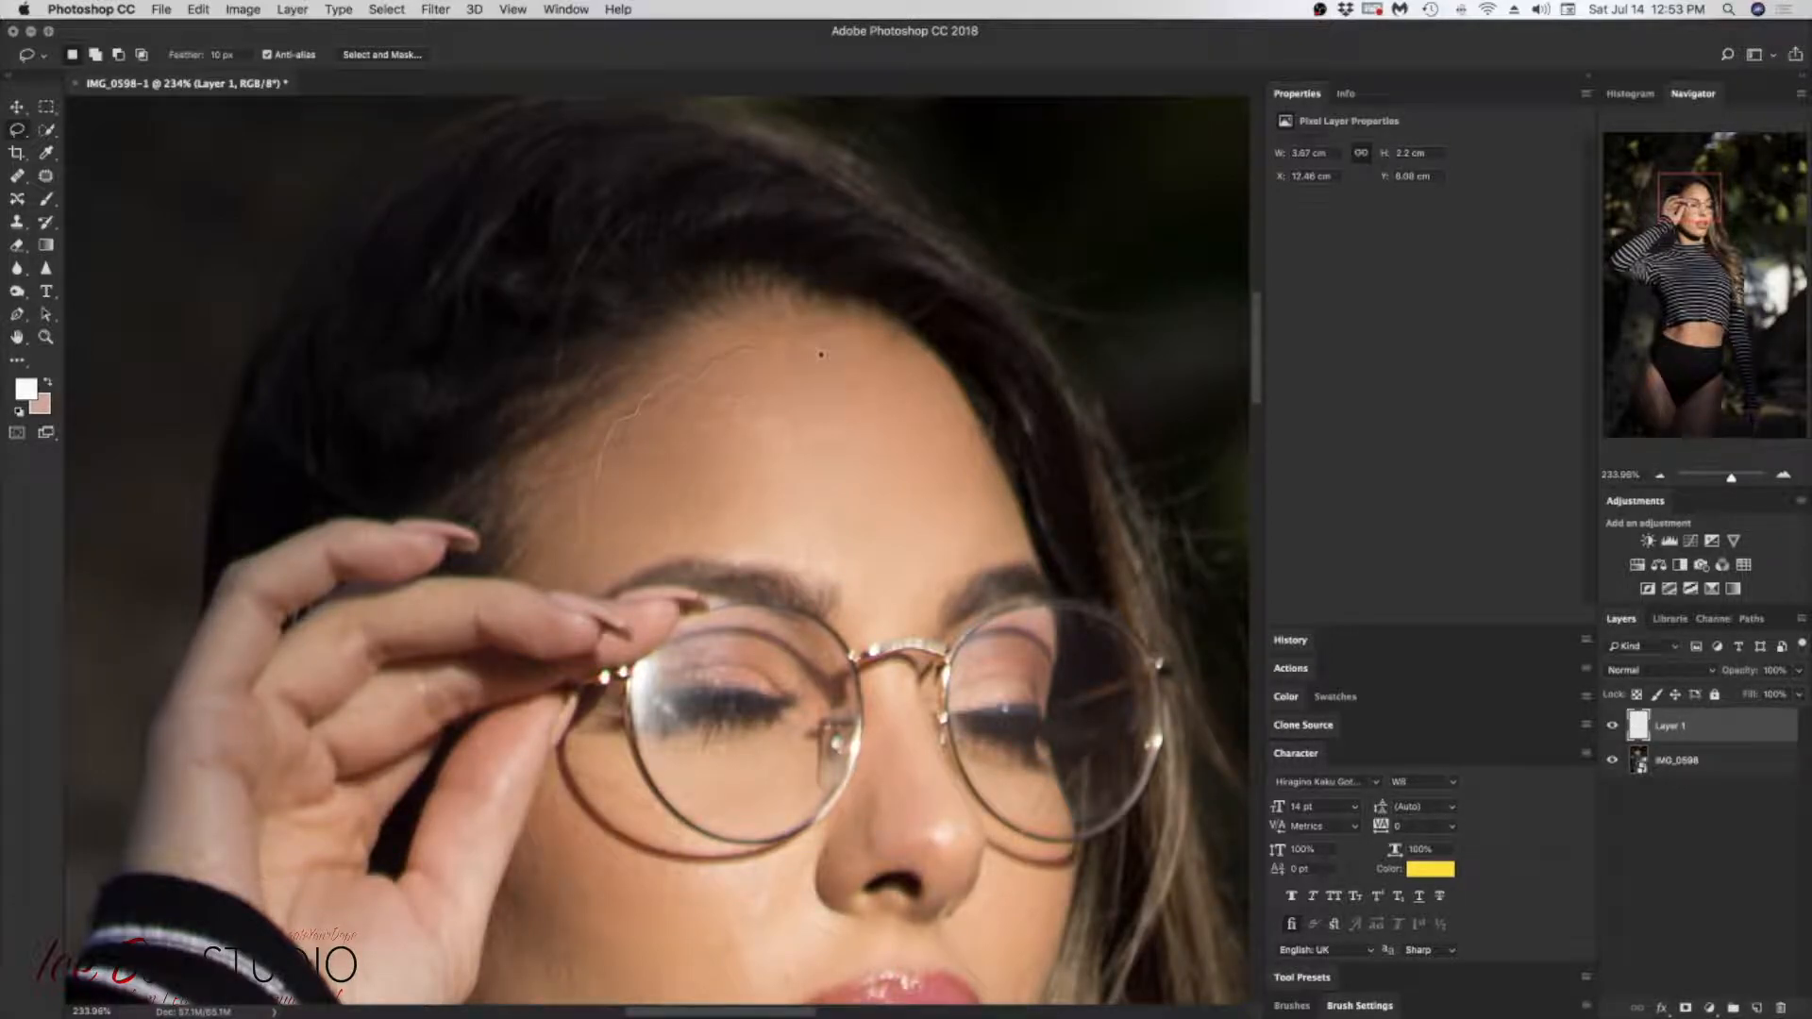
mouse_move(934, 392)
left_mouse_down()
mouse_move(1012, 522)
mouse_move(948, 570)
mouse_move(906, 592)
mouse_move(765, 562)
mouse_move(642, 577)
left_mouse_up()
key("super+alt+shift+e")
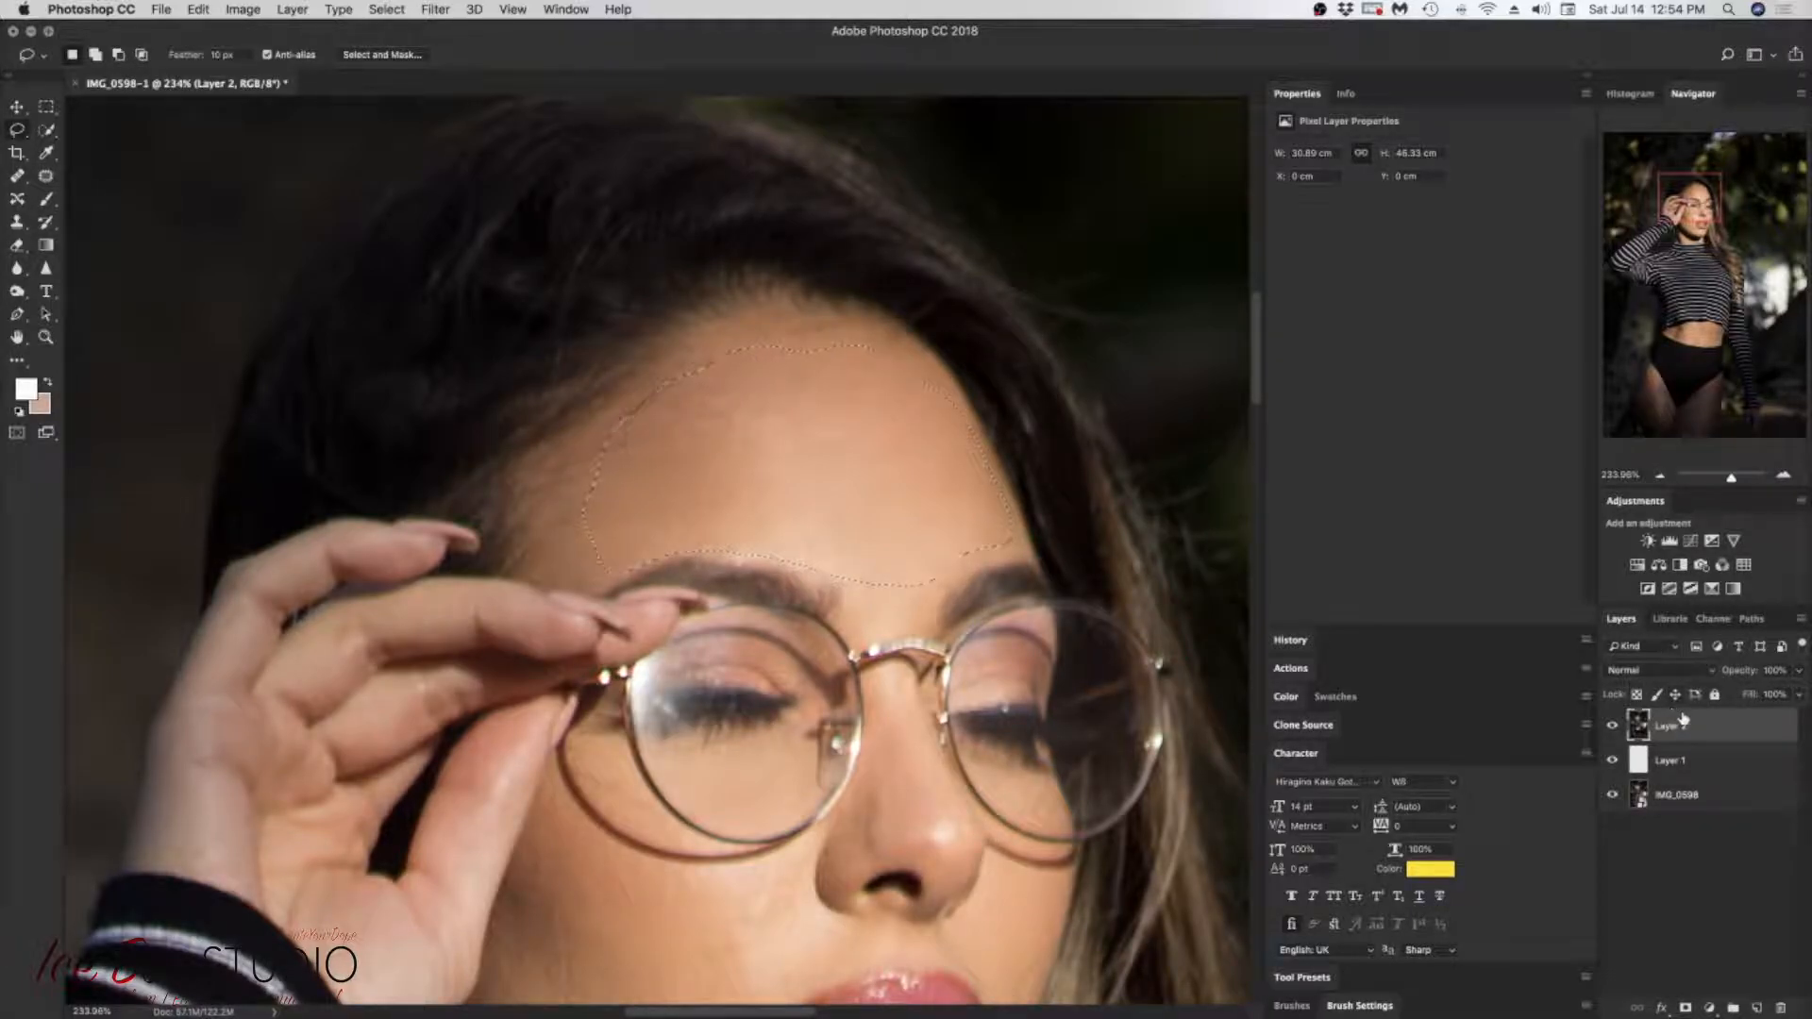
Step: Add a Hue/Saturation adjustment masked to the forehead selection, with hue -30 and saturation -24
left_click(1637, 566)
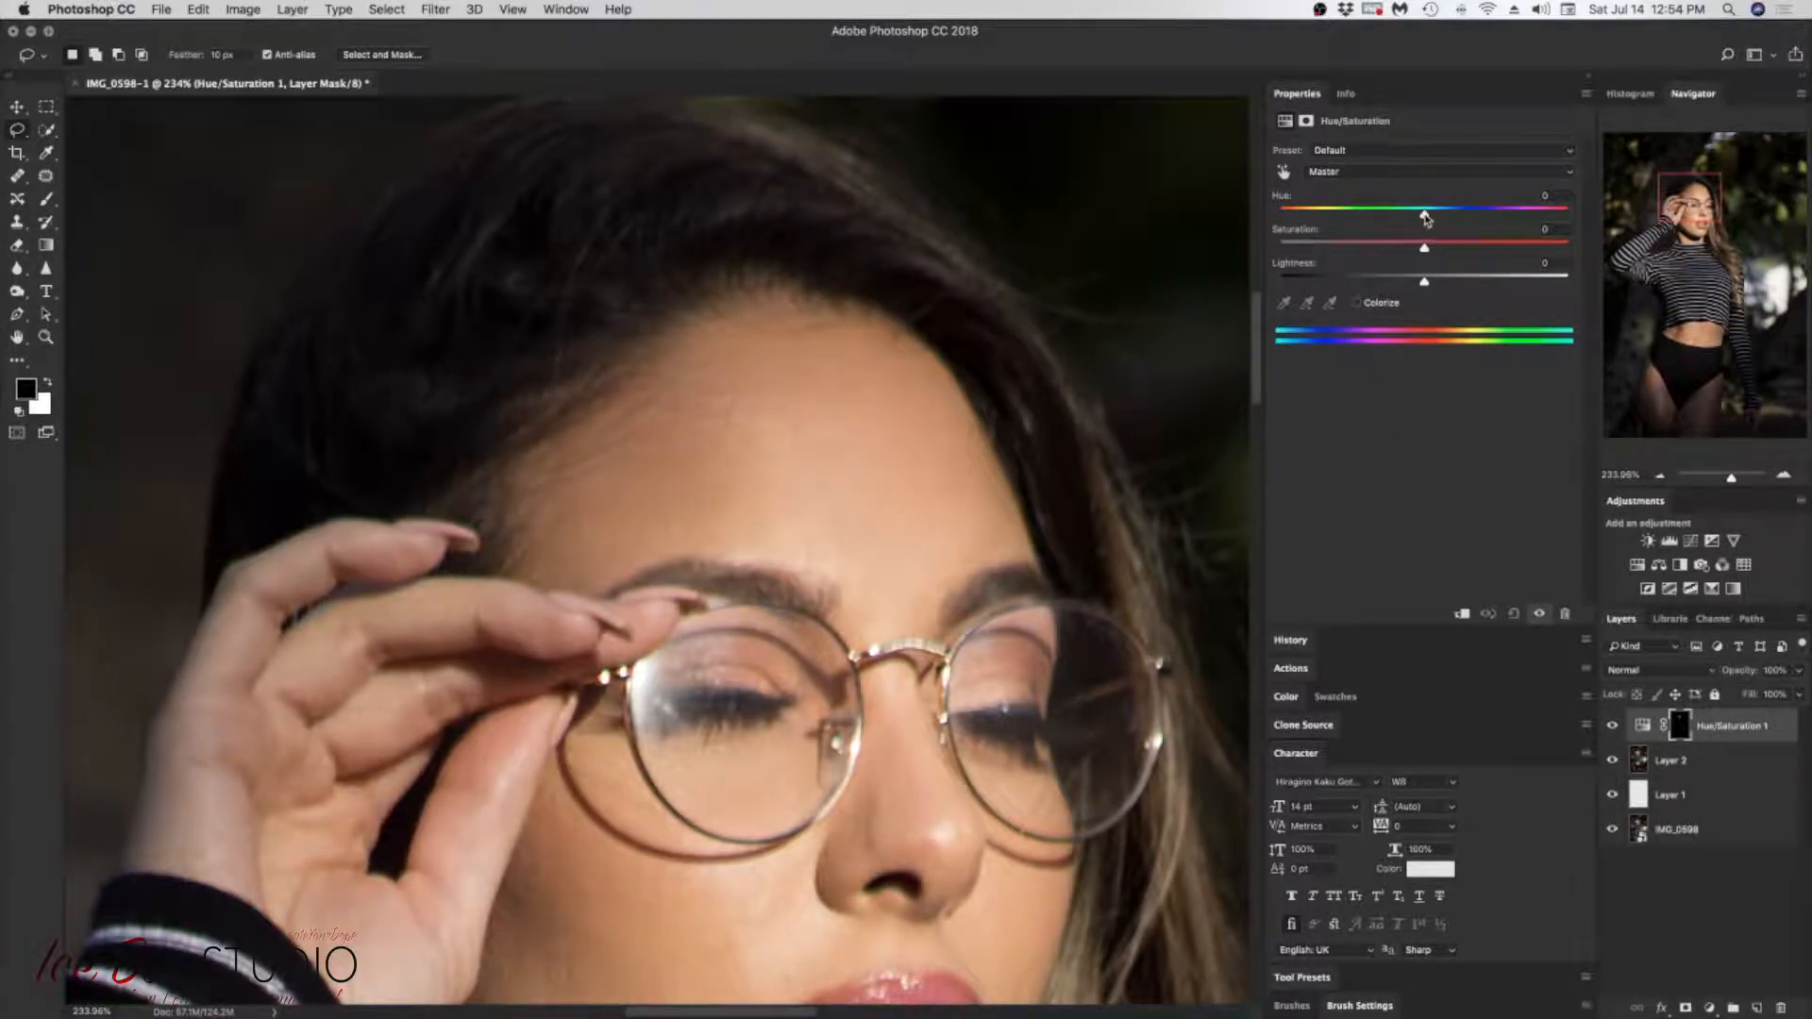
mouse_move(1424, 217)
left_mouse_down()
mouse_move(1321, 219)
mouse_move(1527, 224)
mouse_move(1289, 218)
mouse_move(1446, 224)
mouse_move(1399, 229)
mouse_move(1418, 230)
left_mouse_up()
mouse_move(1416, 229)
left_mouse_down()
mouse_move(1400, 227)
mouse_move(1433, 229)
mouse_move(1348, 229)
mouse_move(1489, 251)
mouse_move(1316, 251)
mouse_move(1389, 249)
left_mouse_up()
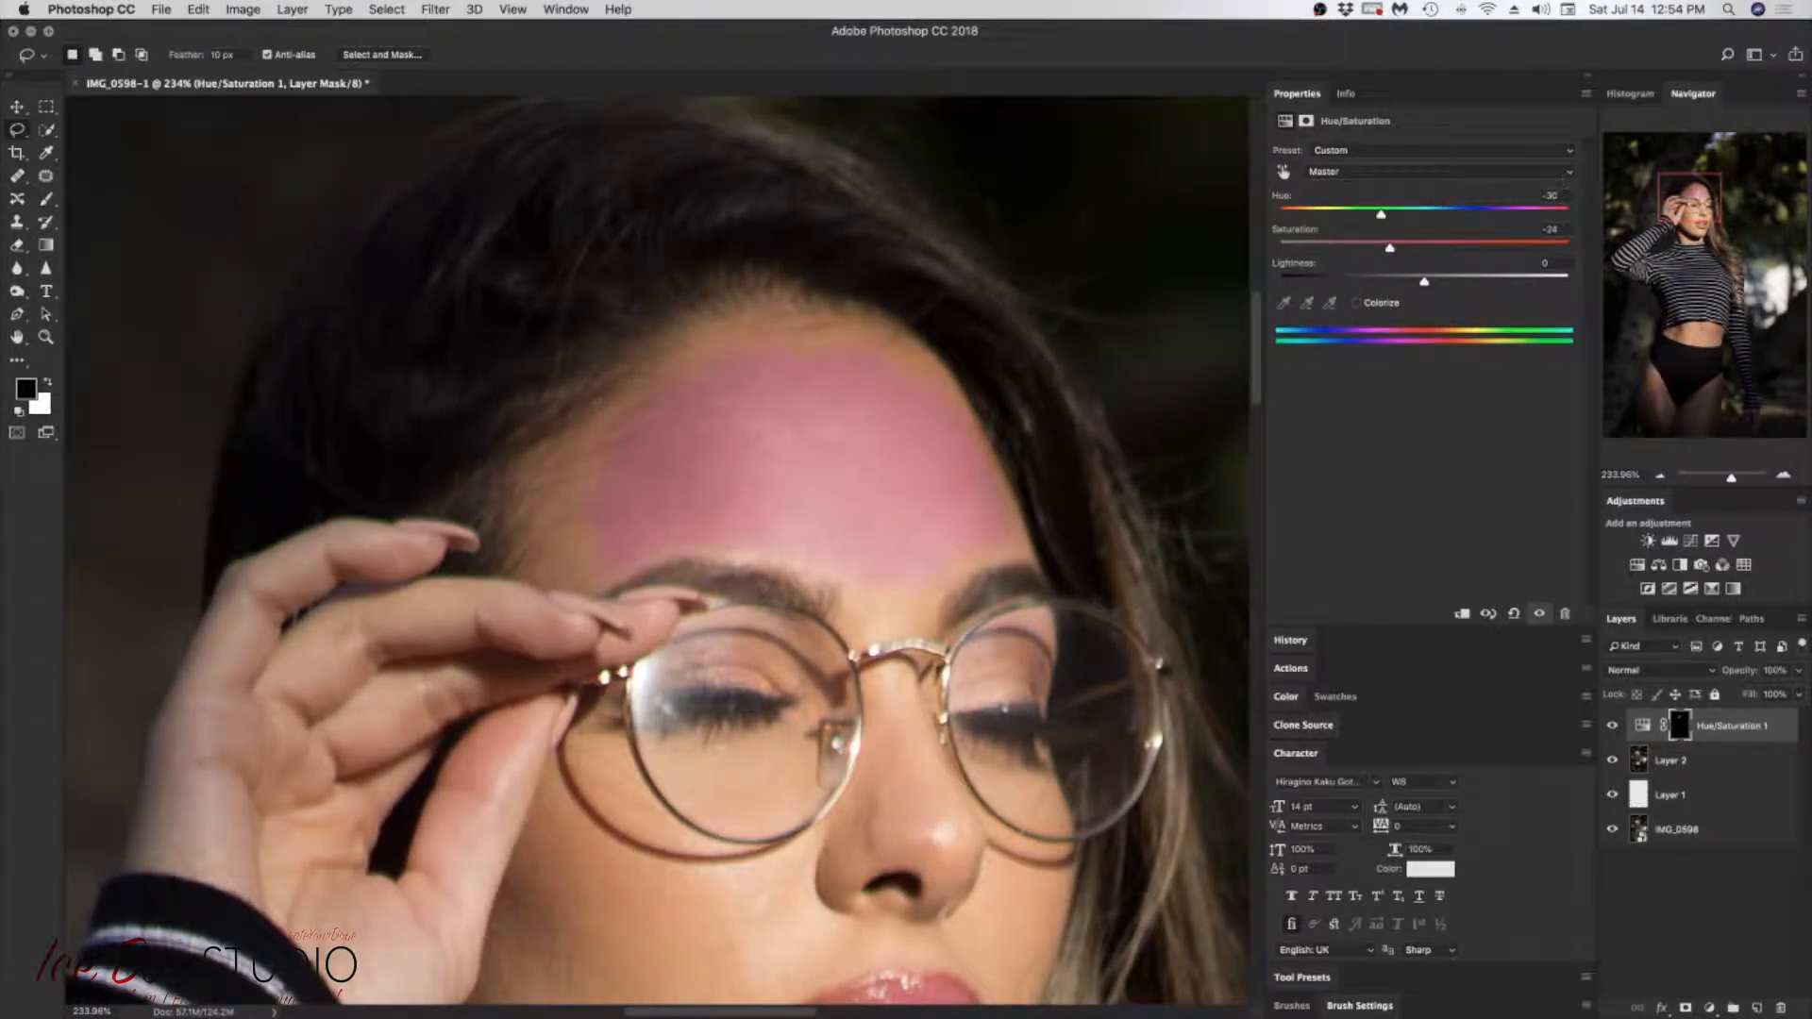
Step: Set the hue to 0, try different saturation and lightness amounts, and reset the Hue/Saturation adjustment to its defaults
double_click(1551, 195)
type("0")
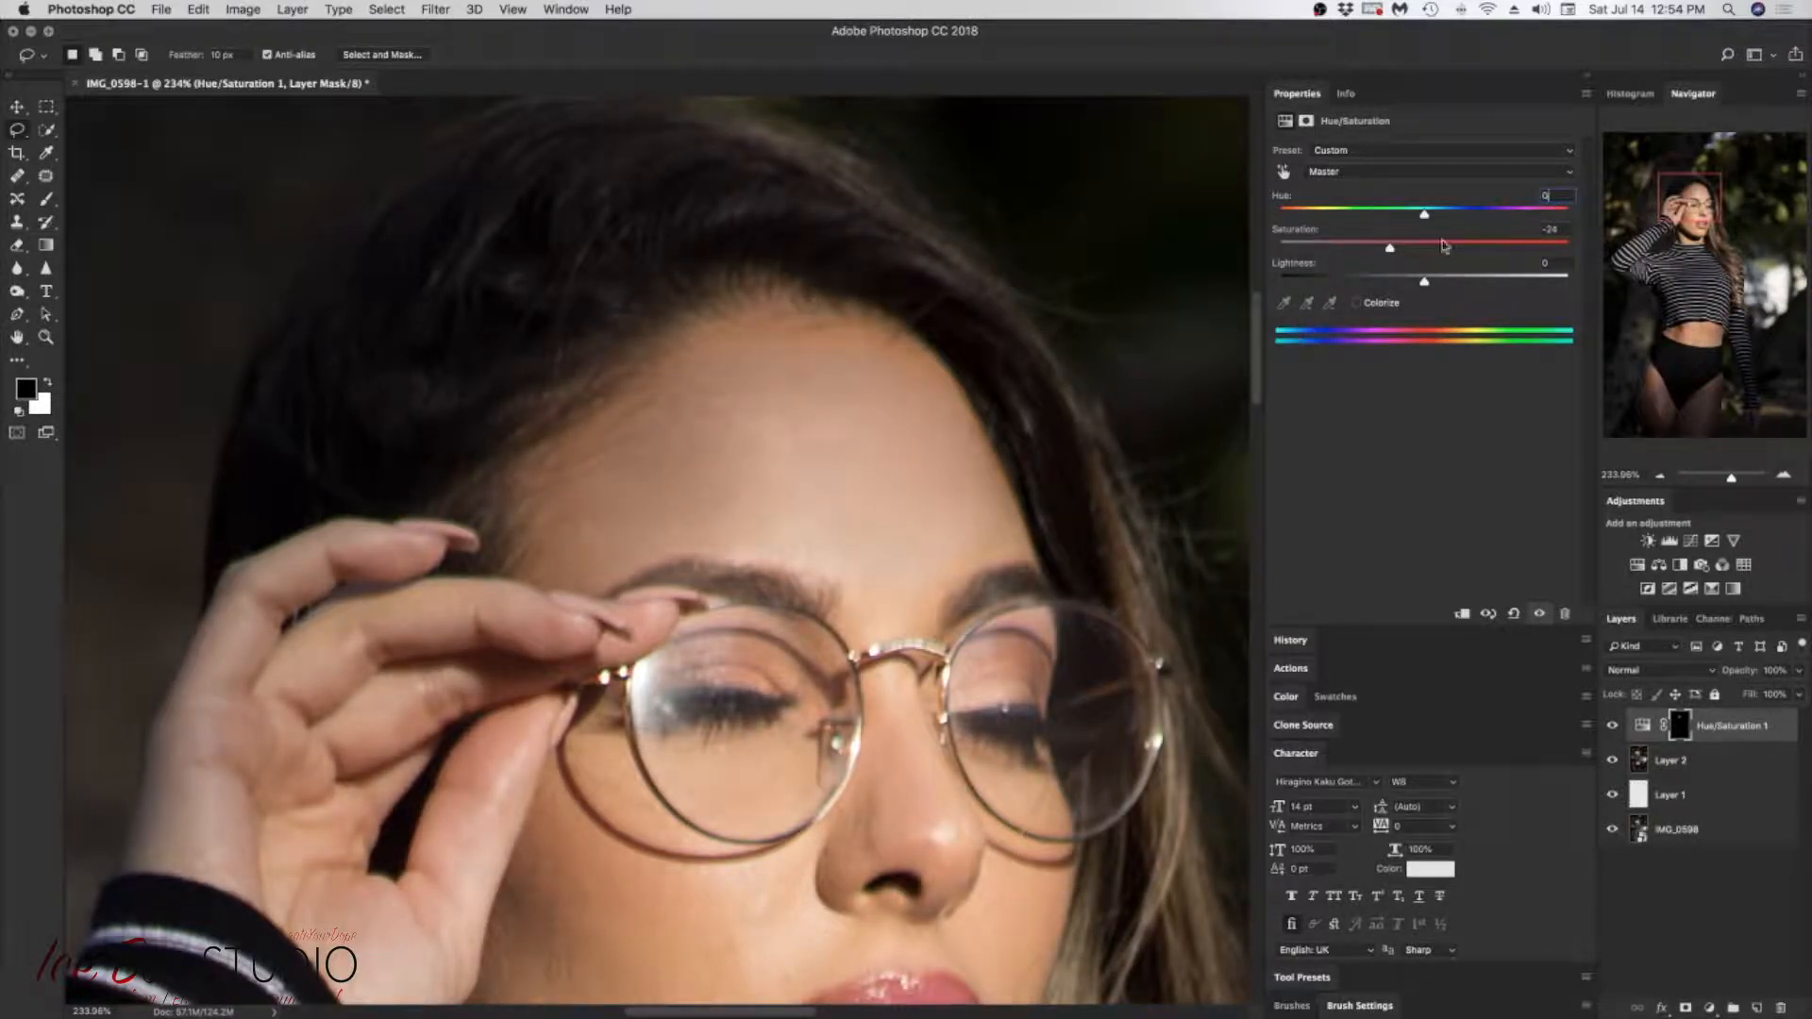
left_click_drag(1403, 253, 1453, 250)
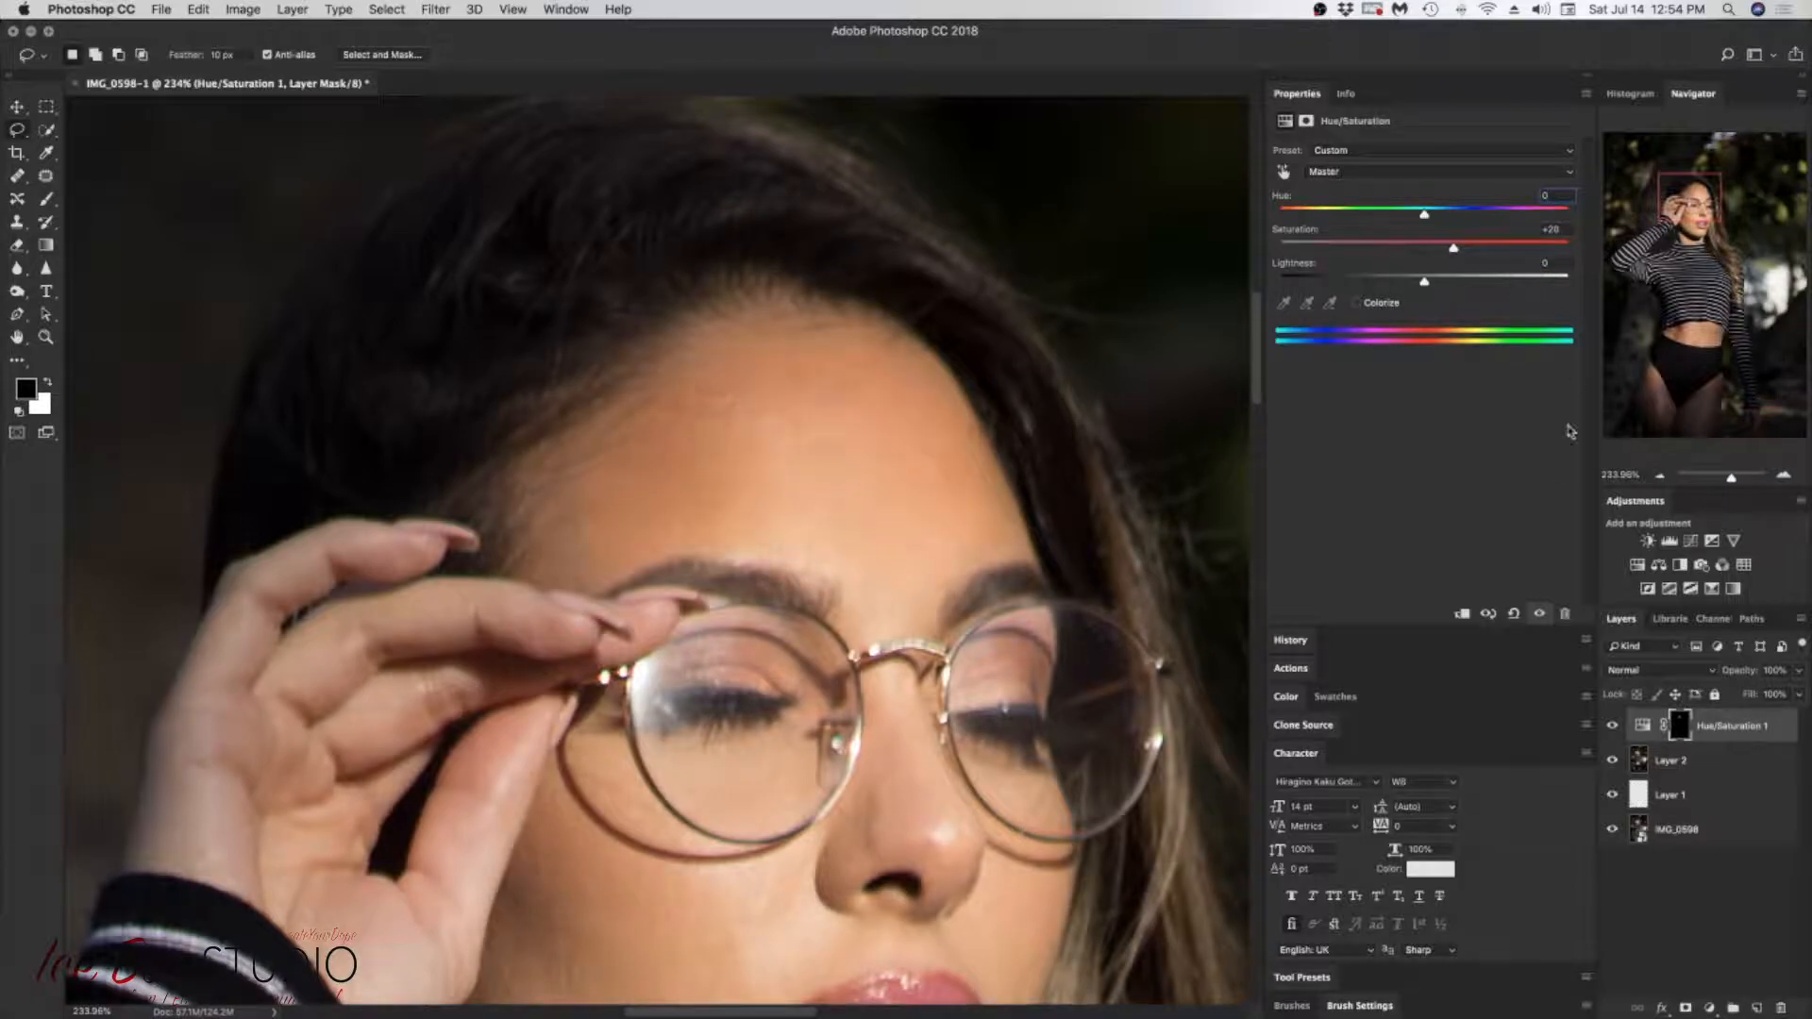
left_click(1513, 615)
left_click_drag(1425, 250, 1418, 288)
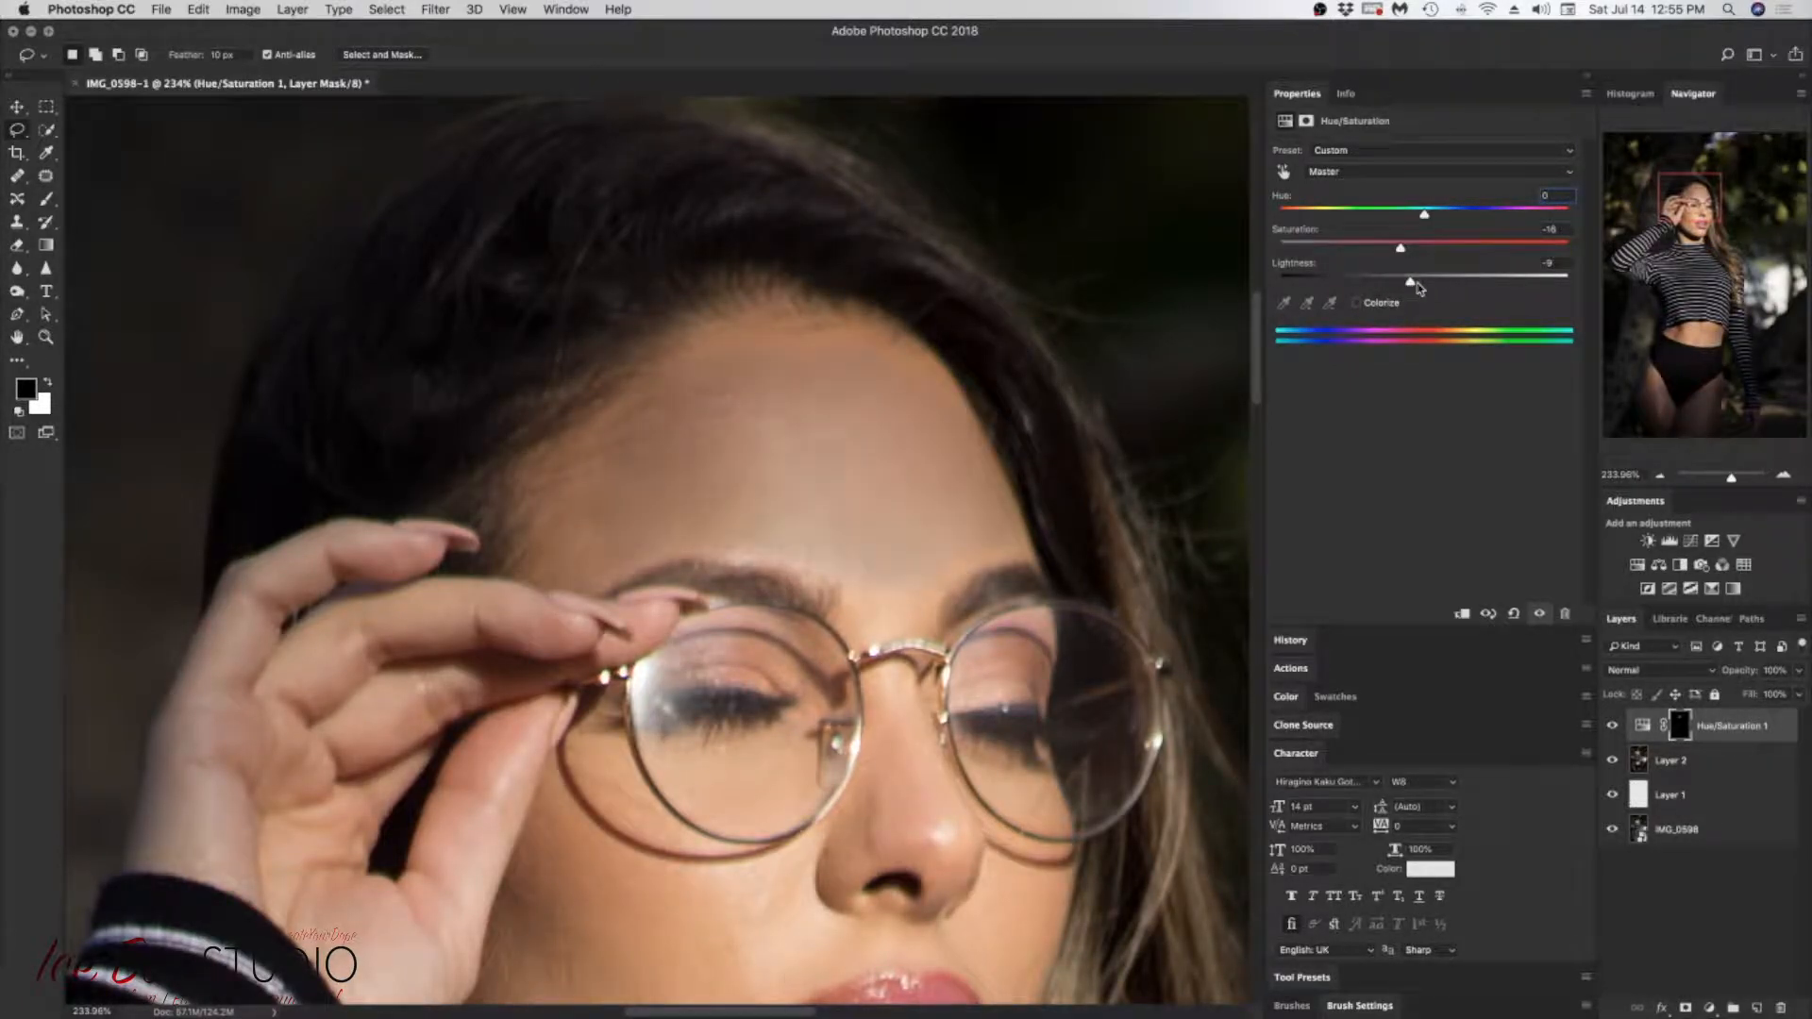
left_click(1514, 614)
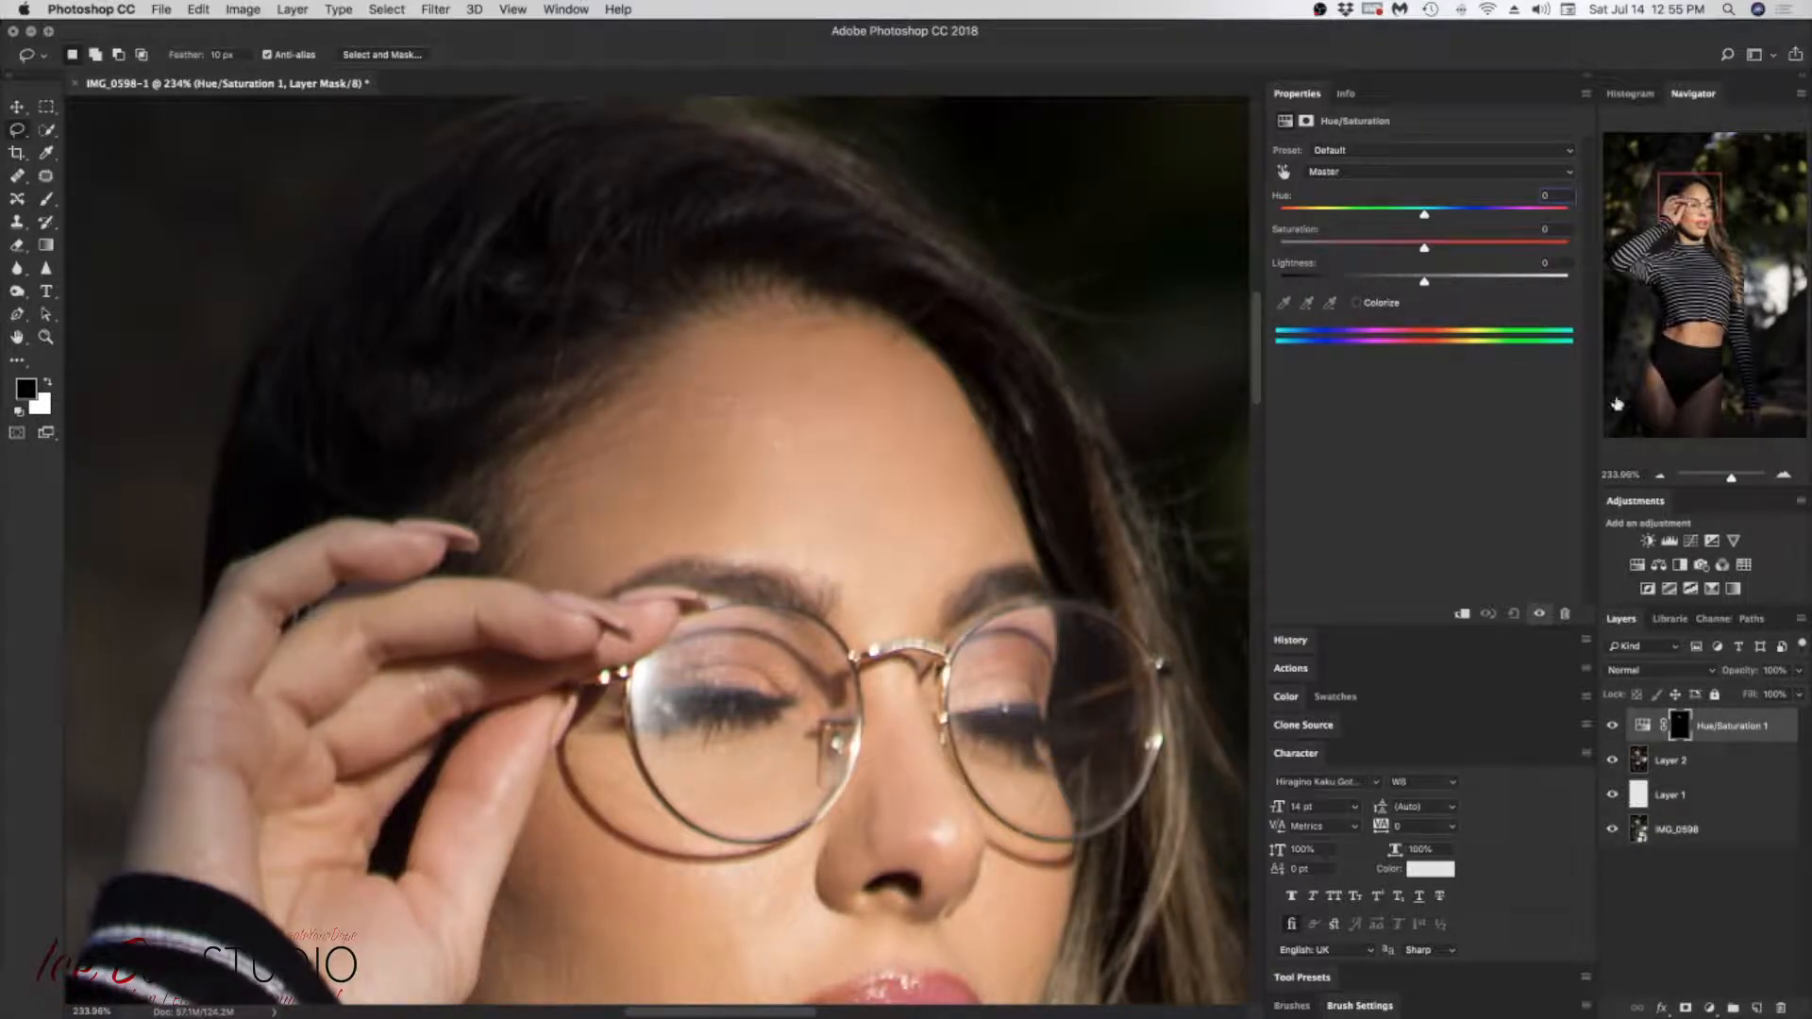
Step: Delete the Hue/Saturation adjustment layer
right_click(1752, 724)
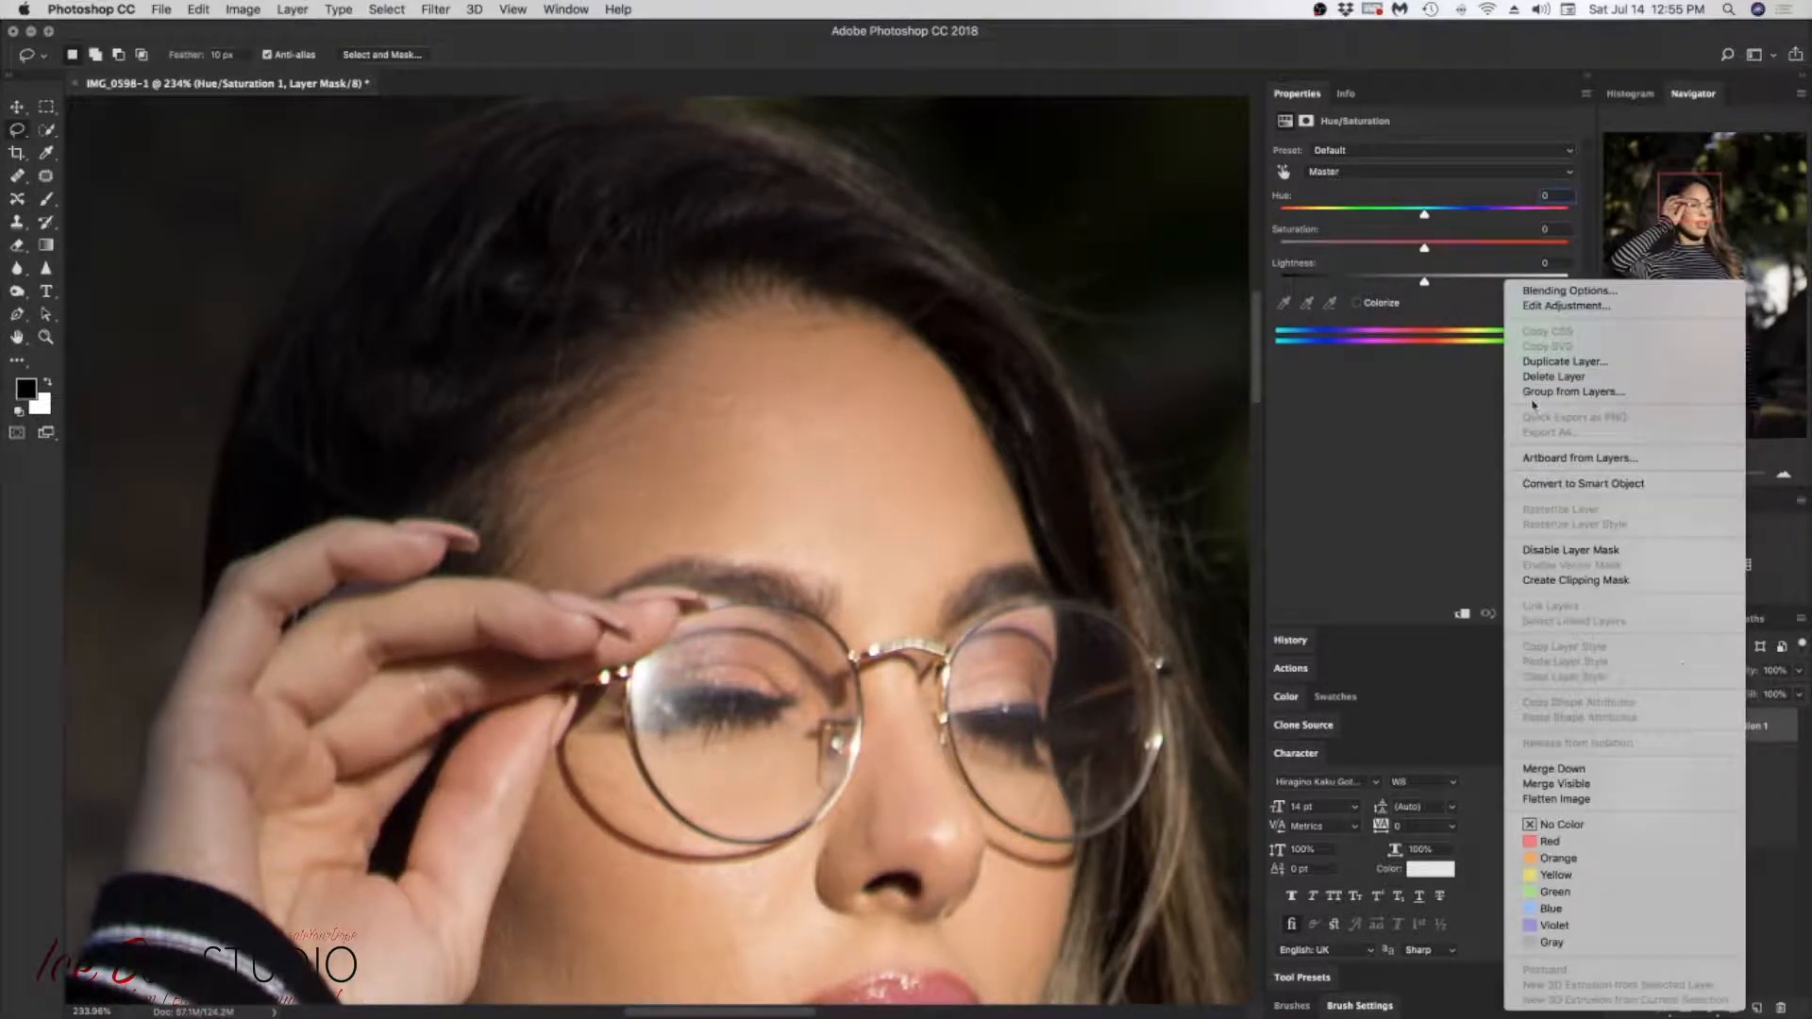
left_click(1557, 377)
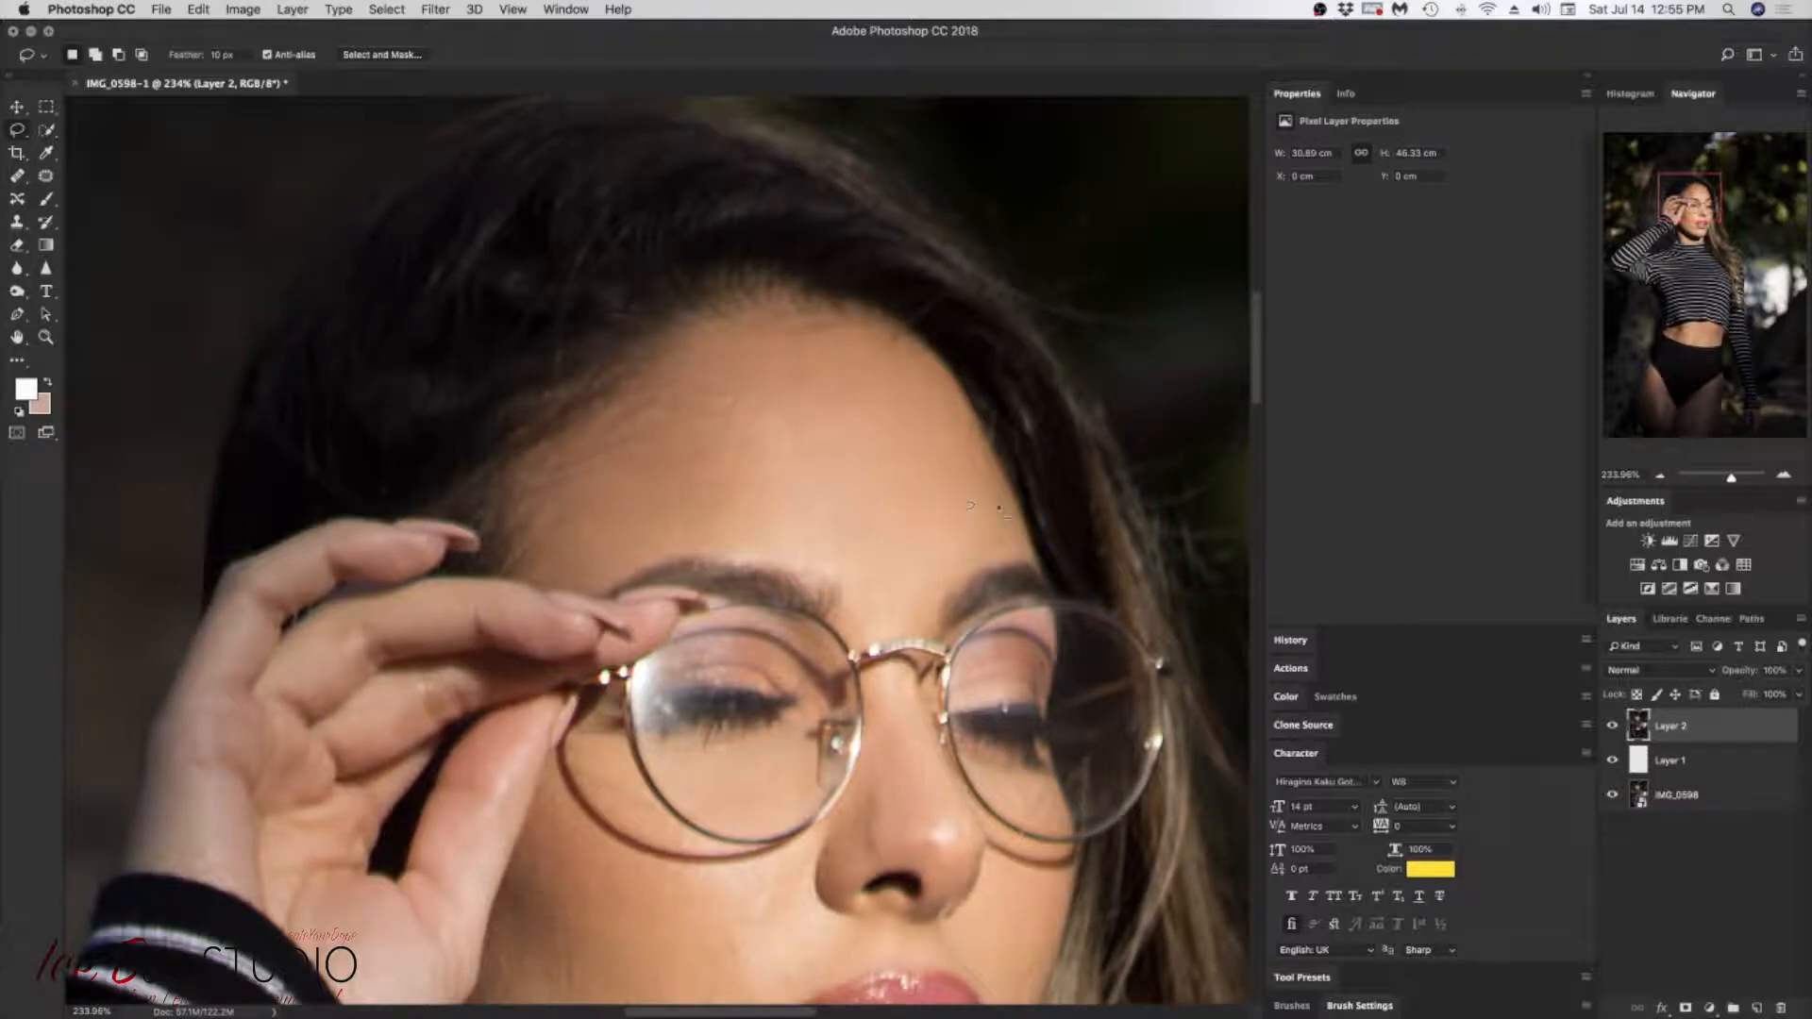
Step: Lasso a large area around the hair and upper forehead on Layer 2, and clear that selection
mouse_move(207, 456)
left_mouse_down()
mouse_move(229, 239)
mouse_move(292, 160)
mouse_move(400, 111)
mouse_move(620, 90)
mouse_move(840, 101)
mouse_move(1053, 145)
mouse_move(1242, 292)
mouse_move(1267, 465)
mouse_move(1208, 524)
left_mouse_up()
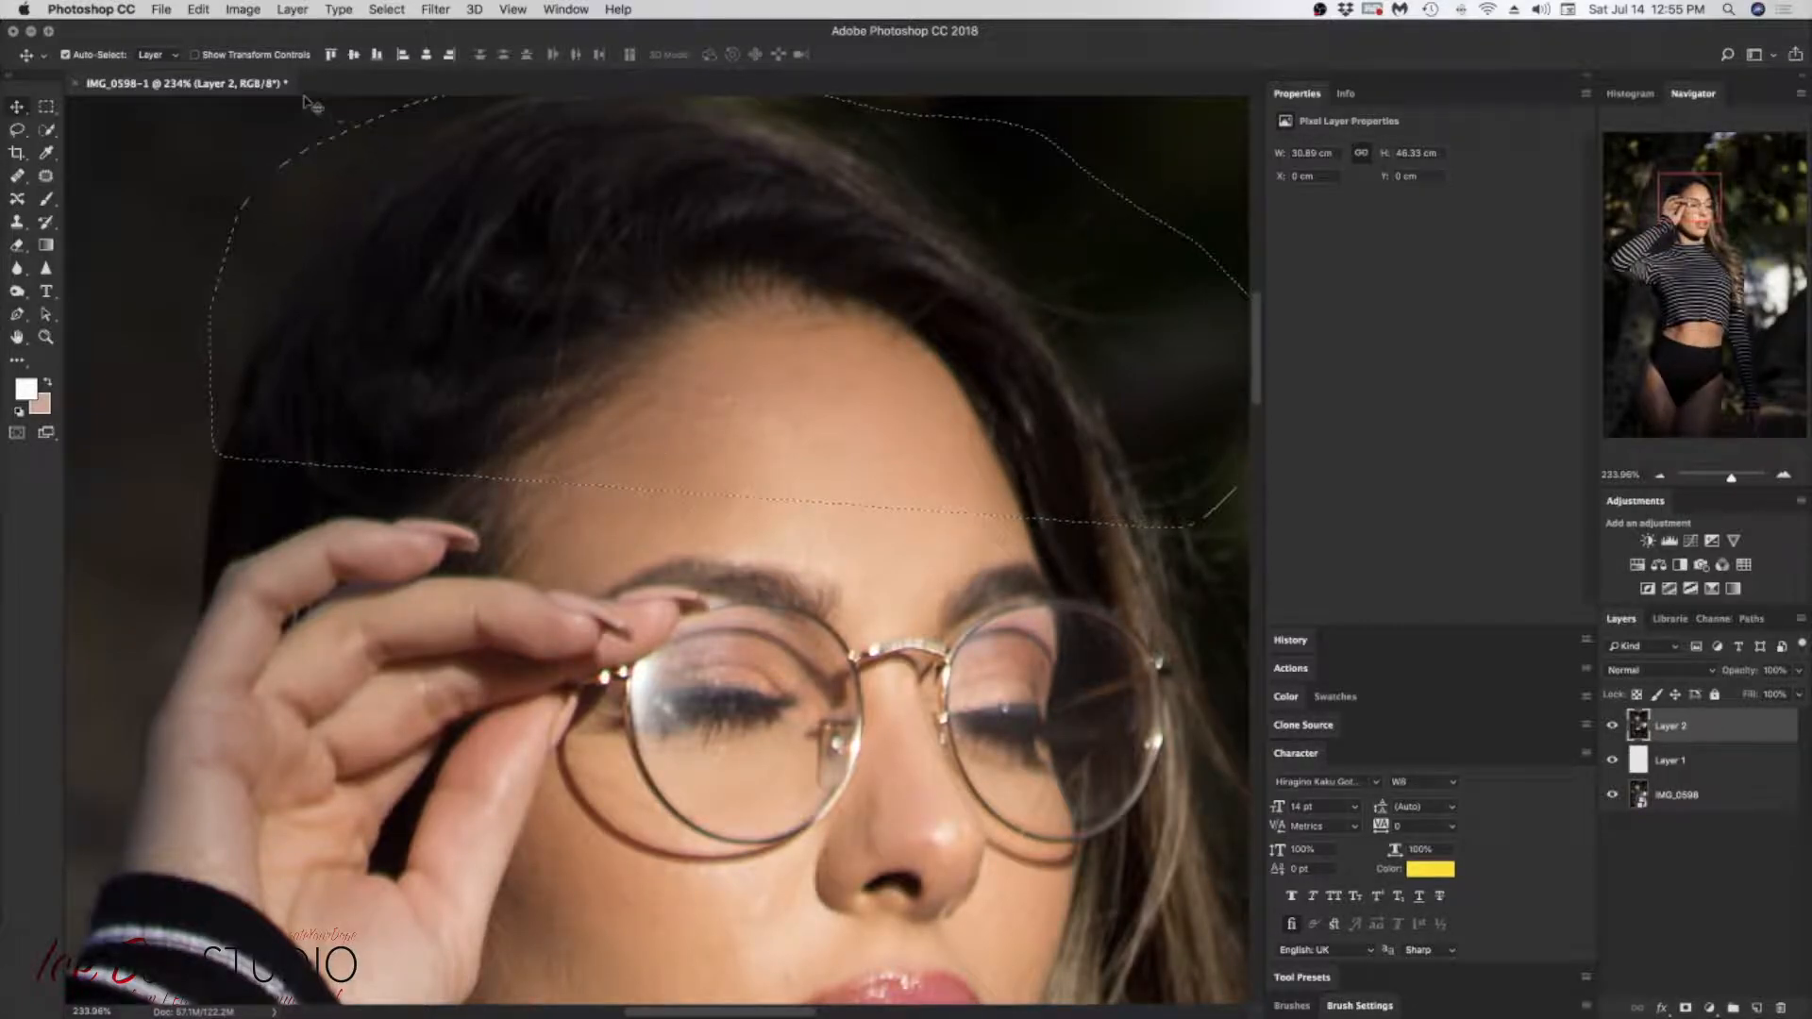
left_click(387, 11)
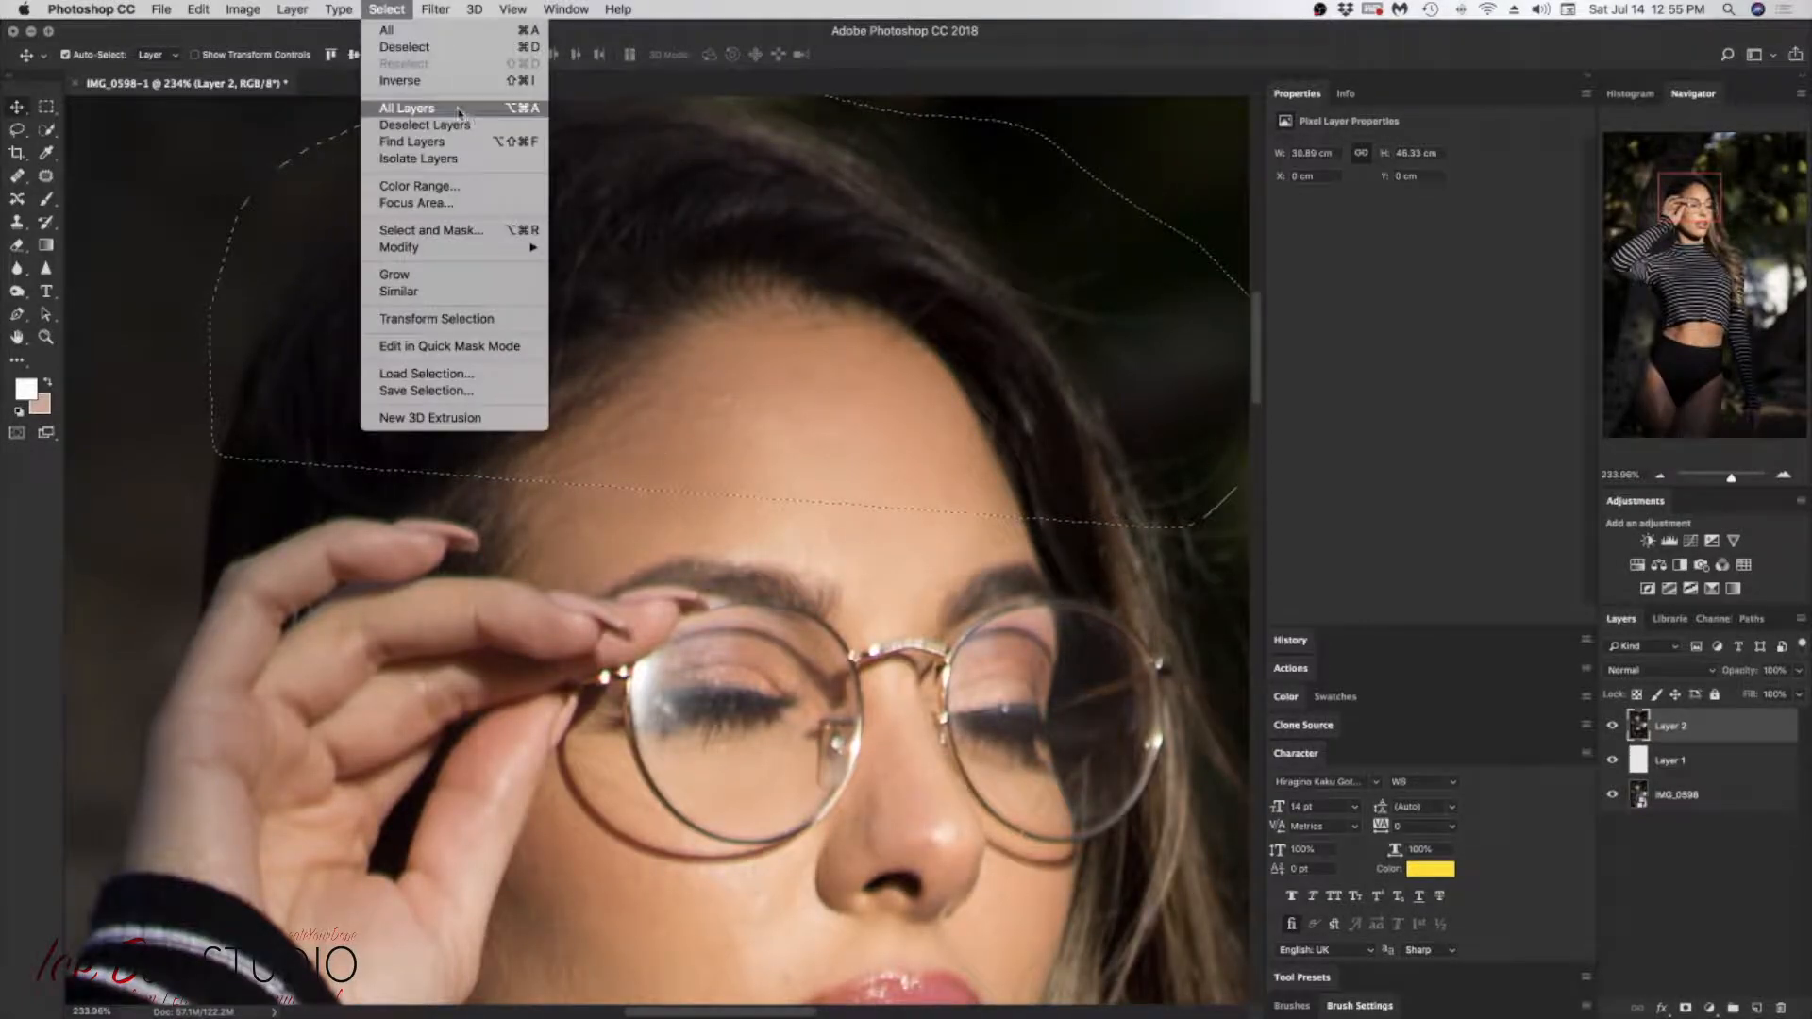
left_click(415, 49)
mouse_move(1688, 212)
left_mouse_down()
mouse_move(1709, 229)
mouse_move(1687, 239)
left_mouse_up()
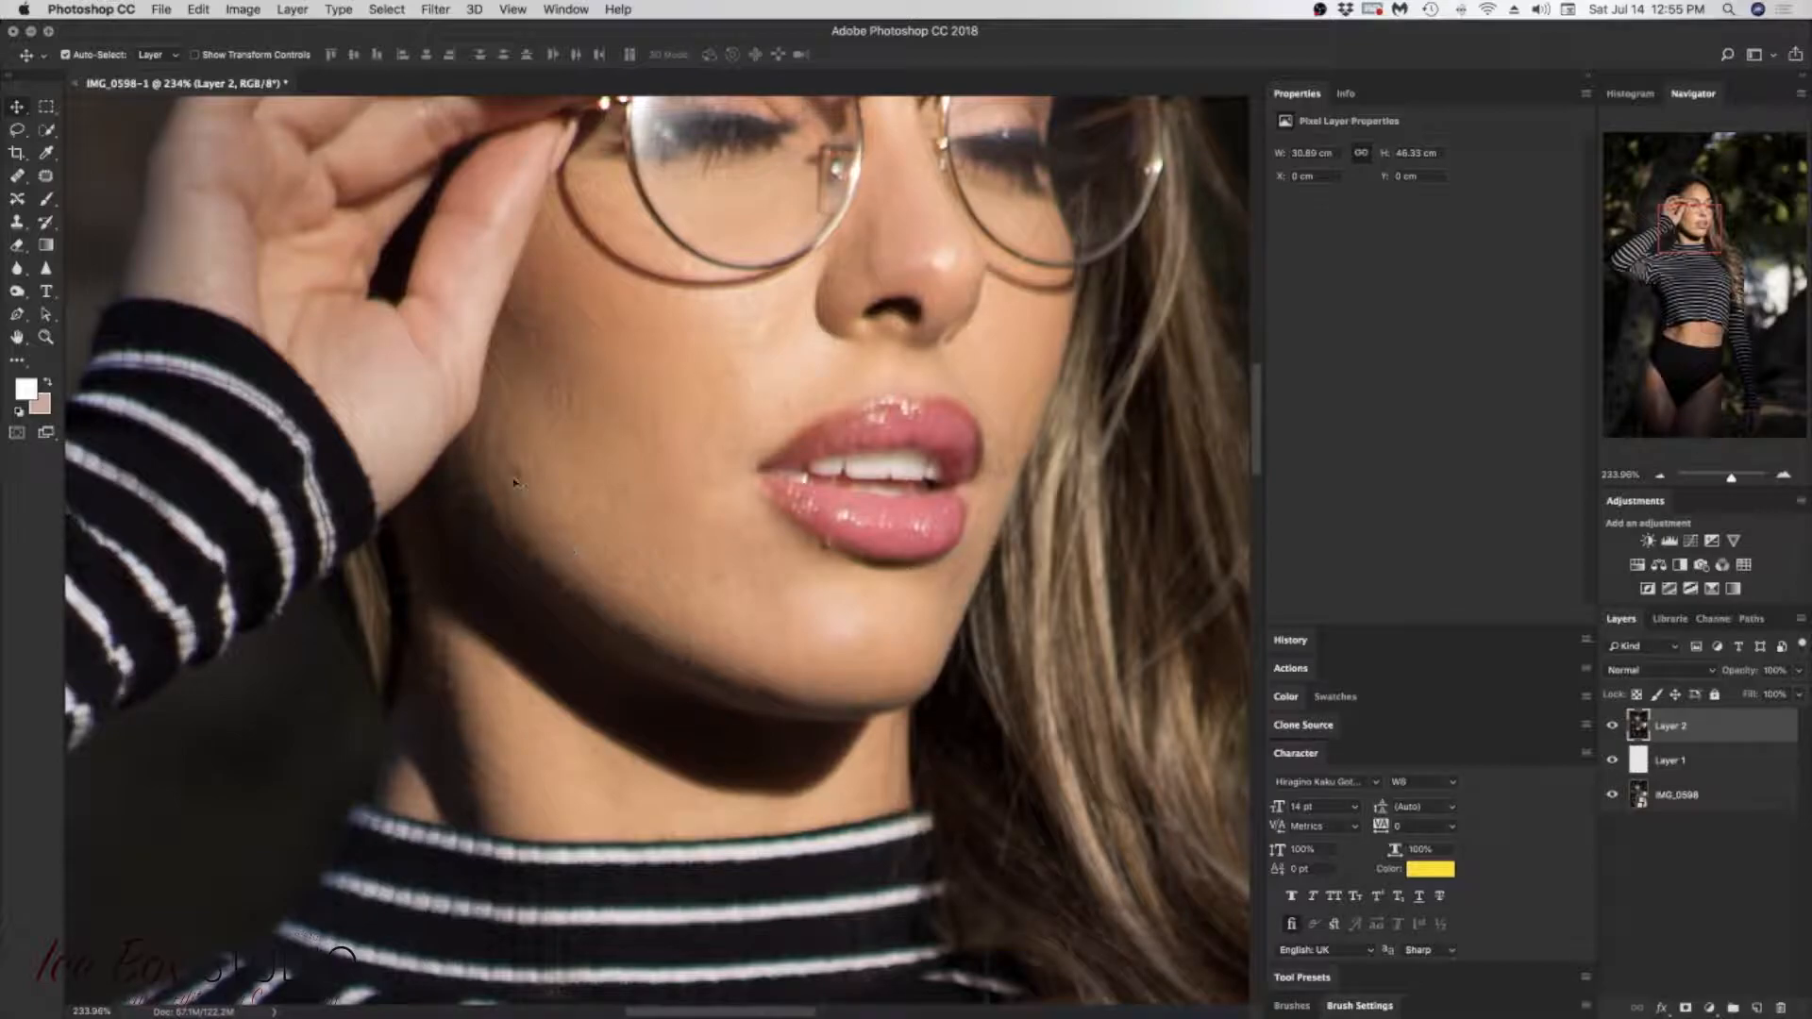
left_click_drag(1698, 220, 1699, 197)
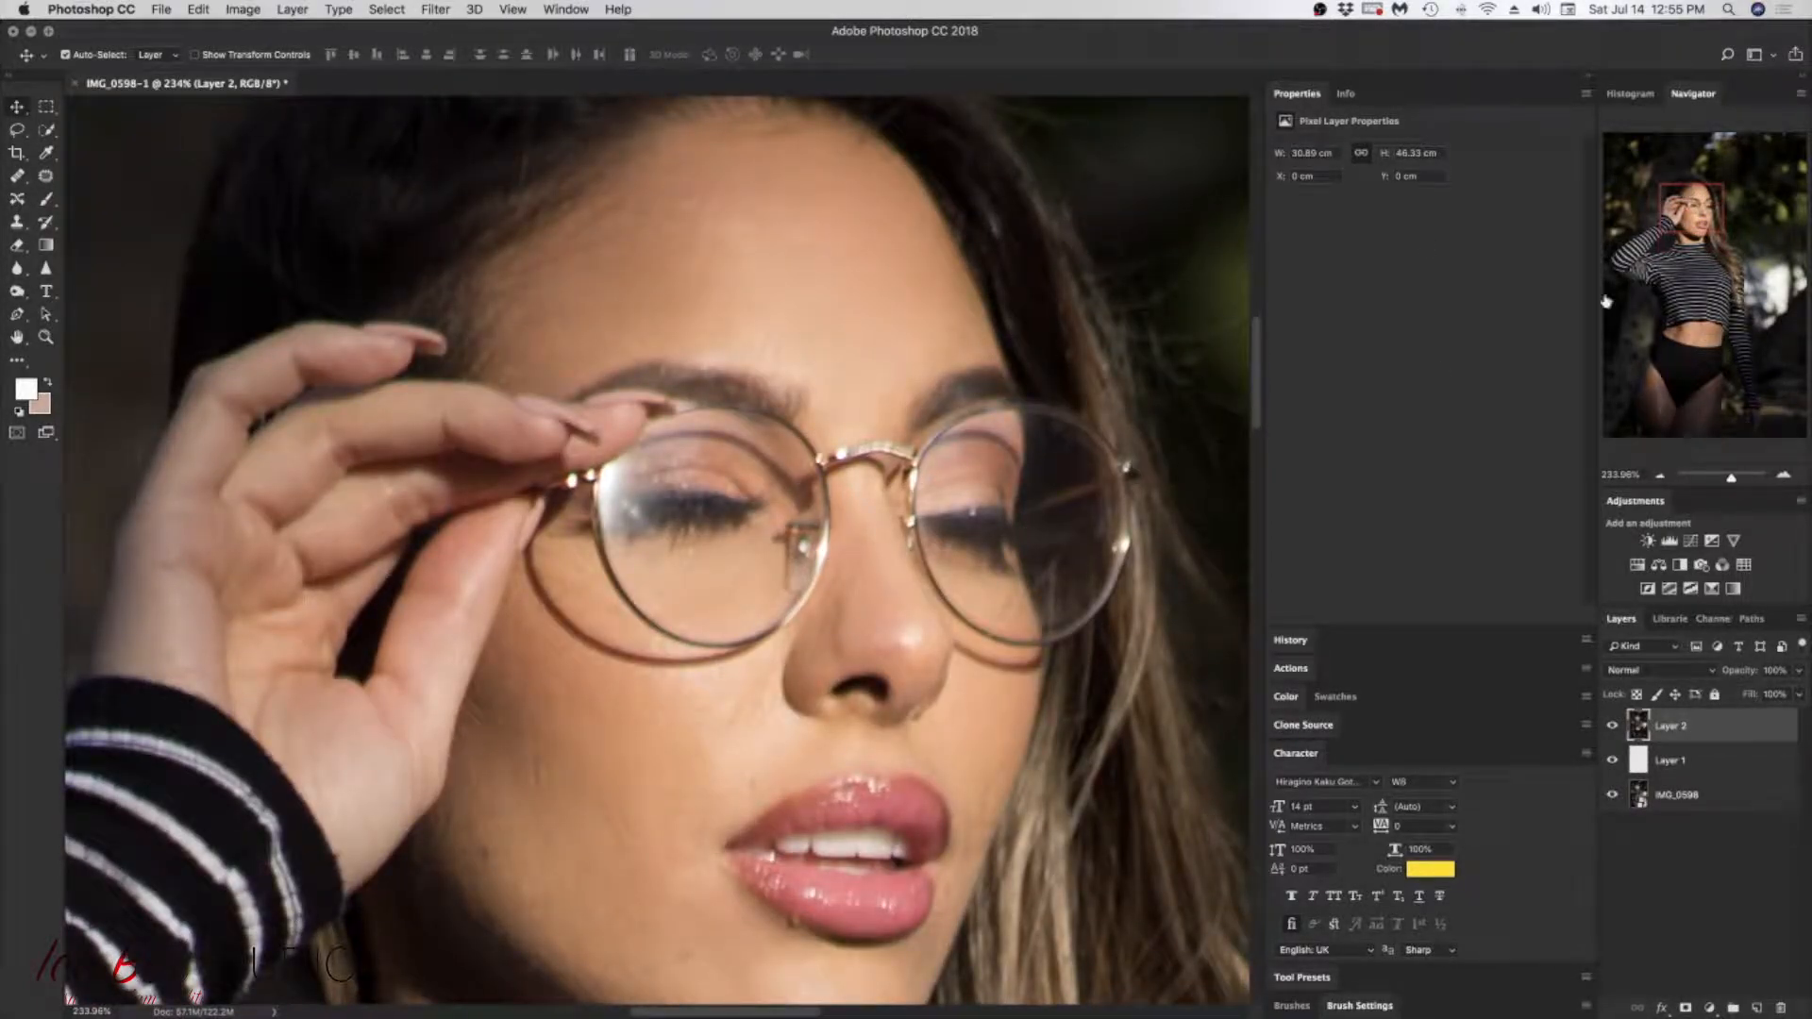
left_click_drag(1704, 224, 1668, 182)
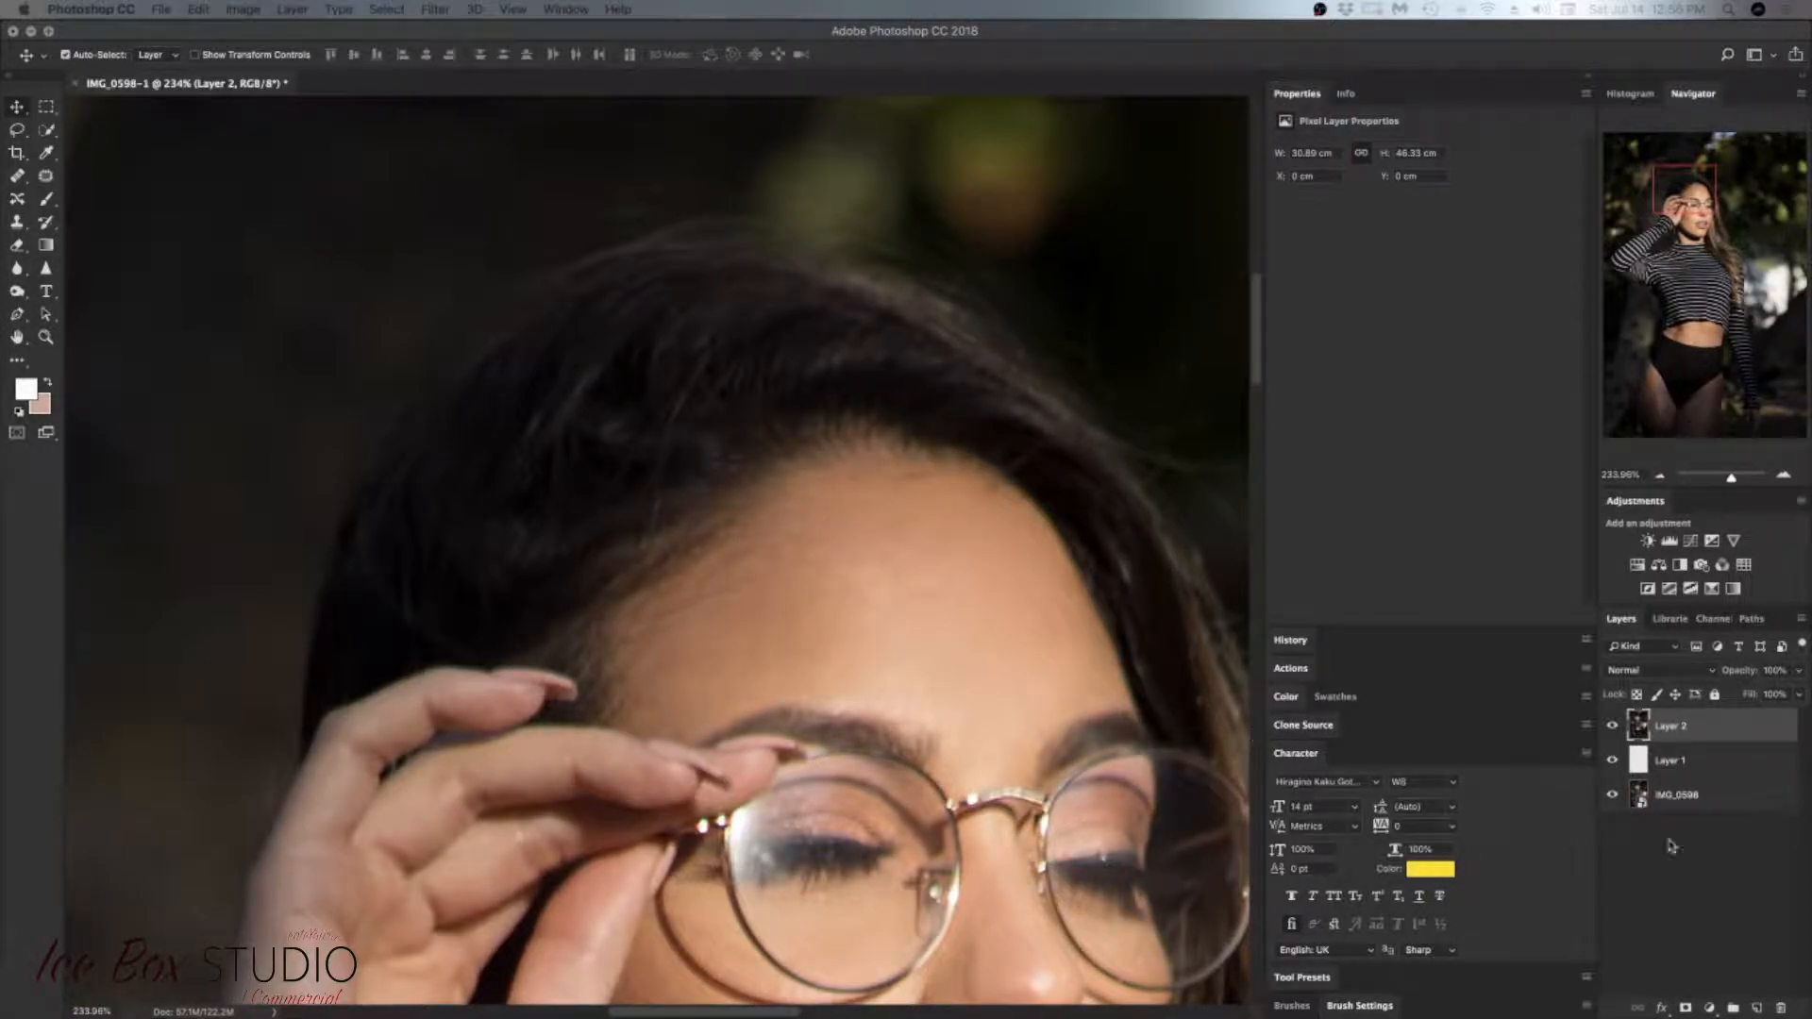
Step: Step back through the recent edits until the deleted Hue/Saturation layer is restored
left_click(198, 10)
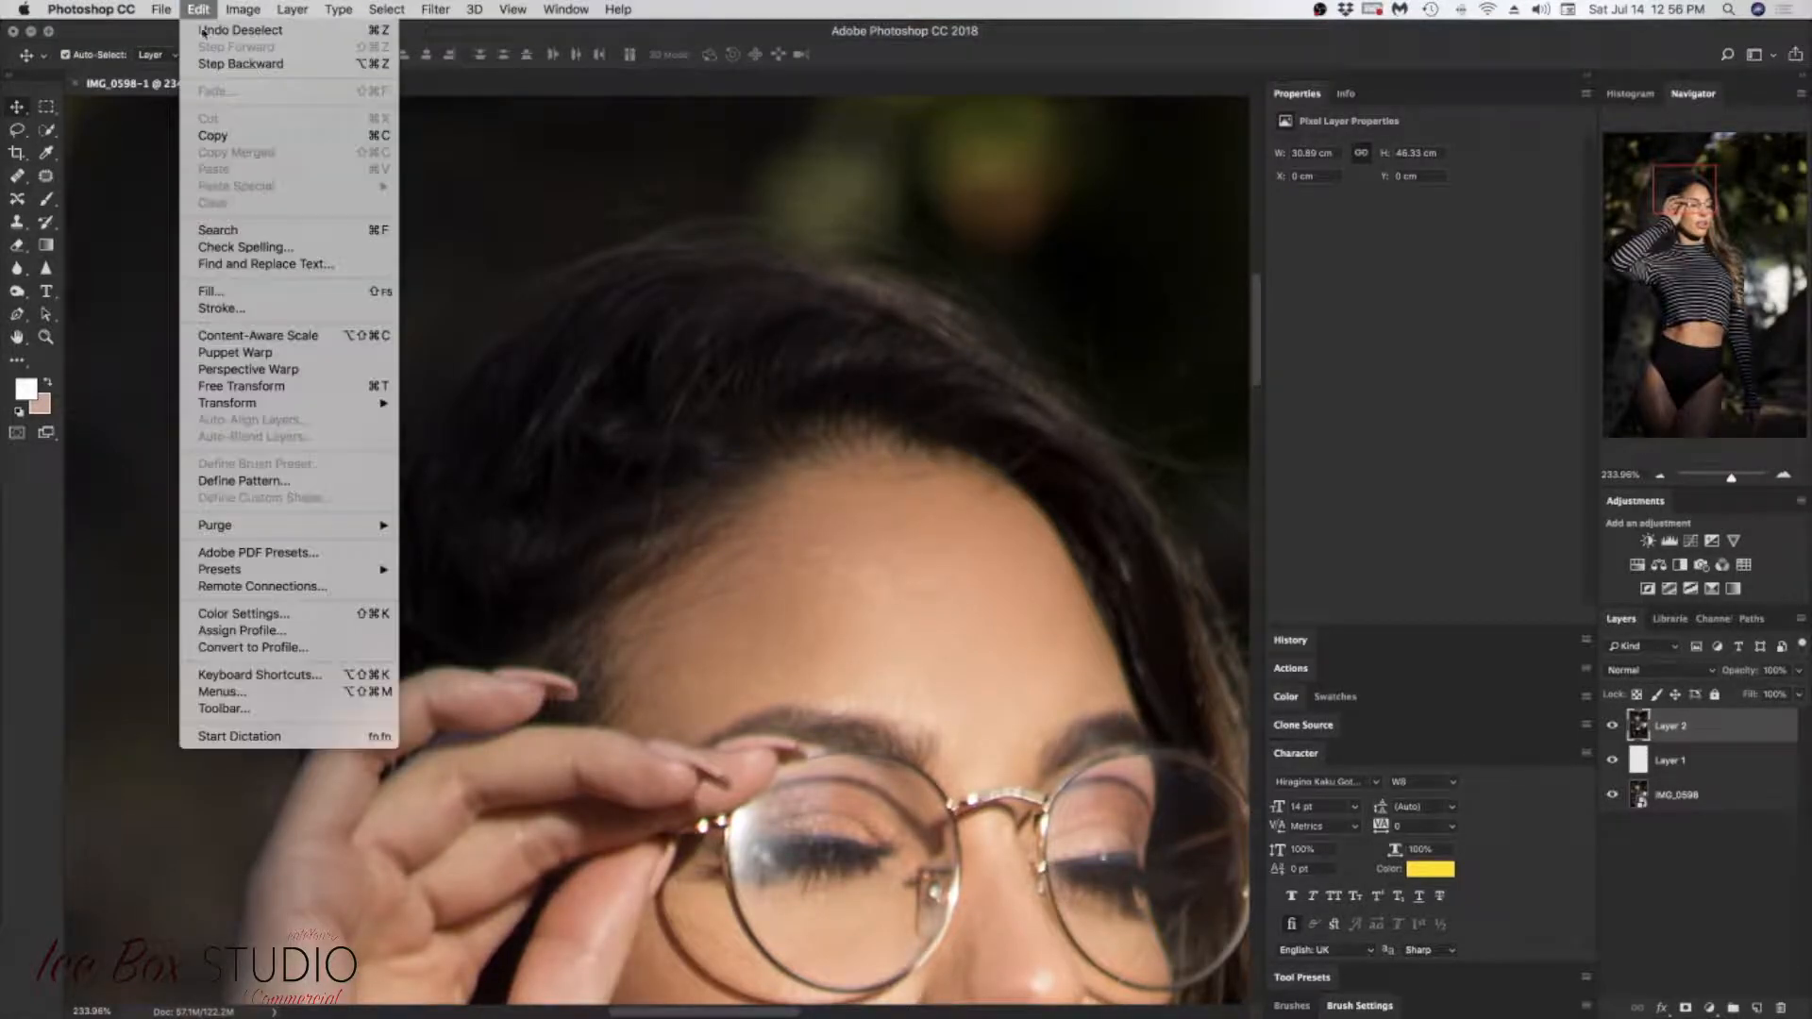
left_click(267, 66)
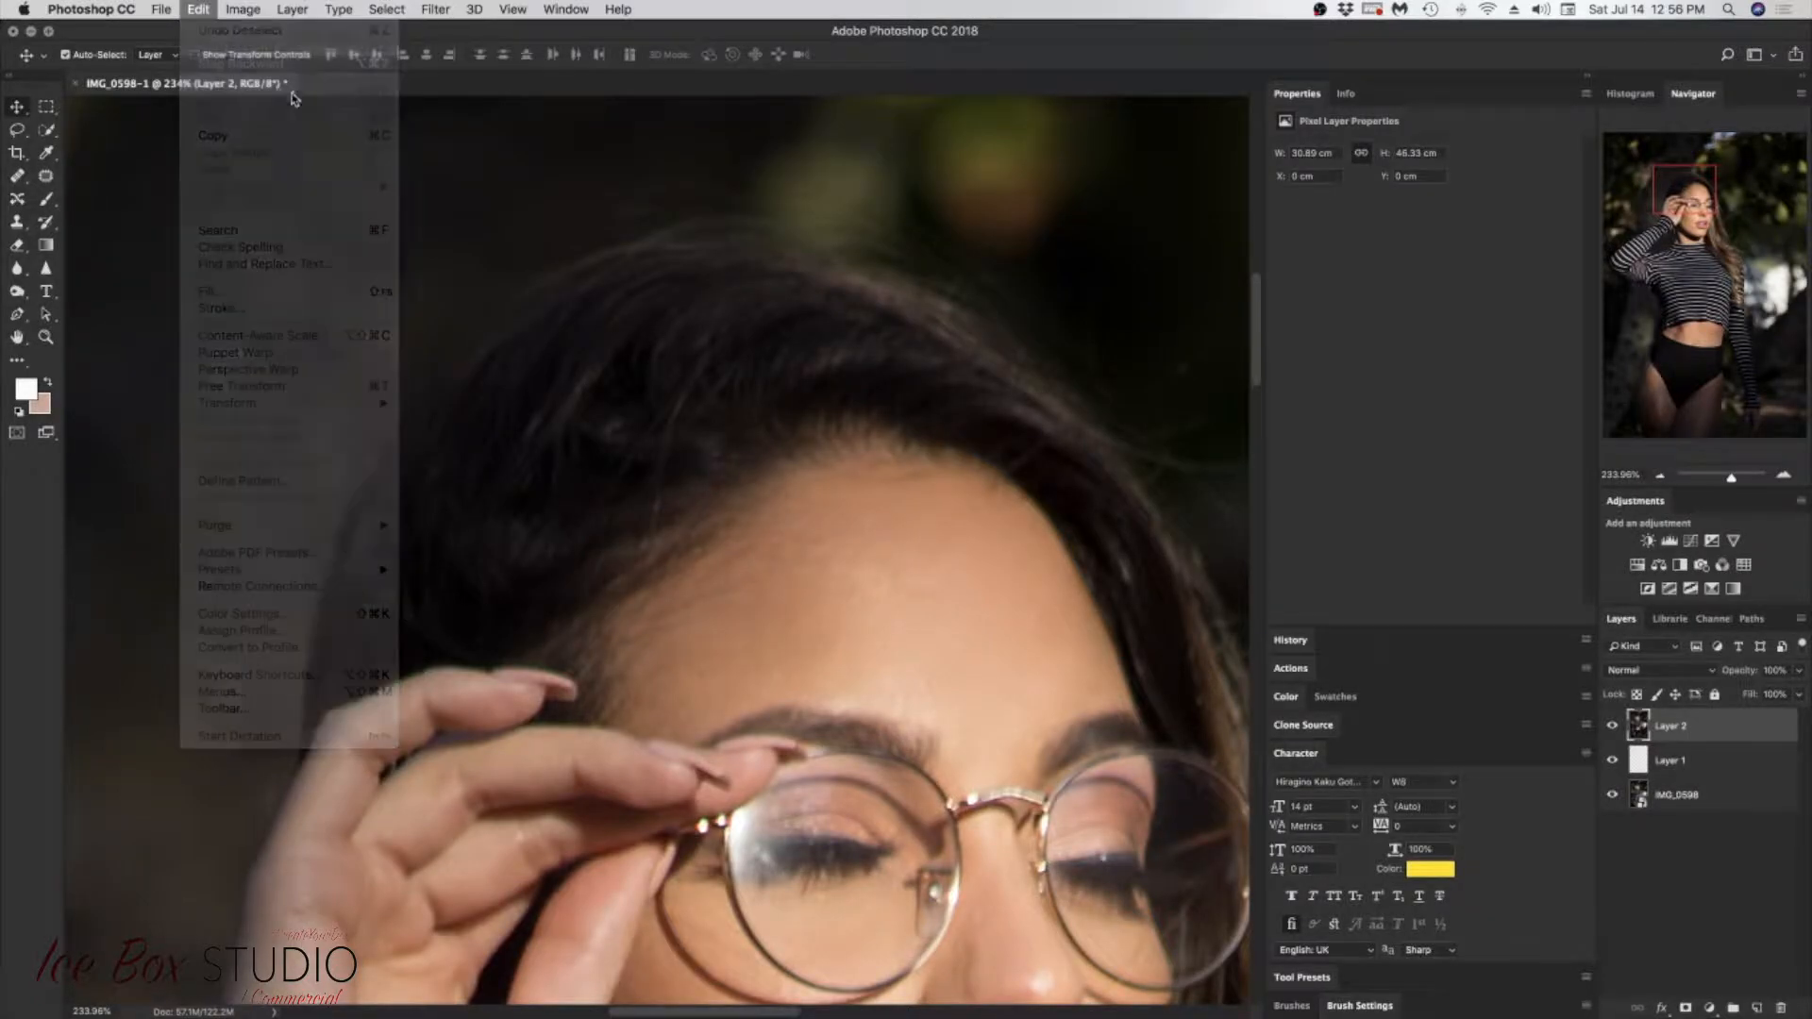
left_click(199, 11)
left_click(238, 63)
key("alt+super+z")
key("alt+super+z")
key("shift+super+z")
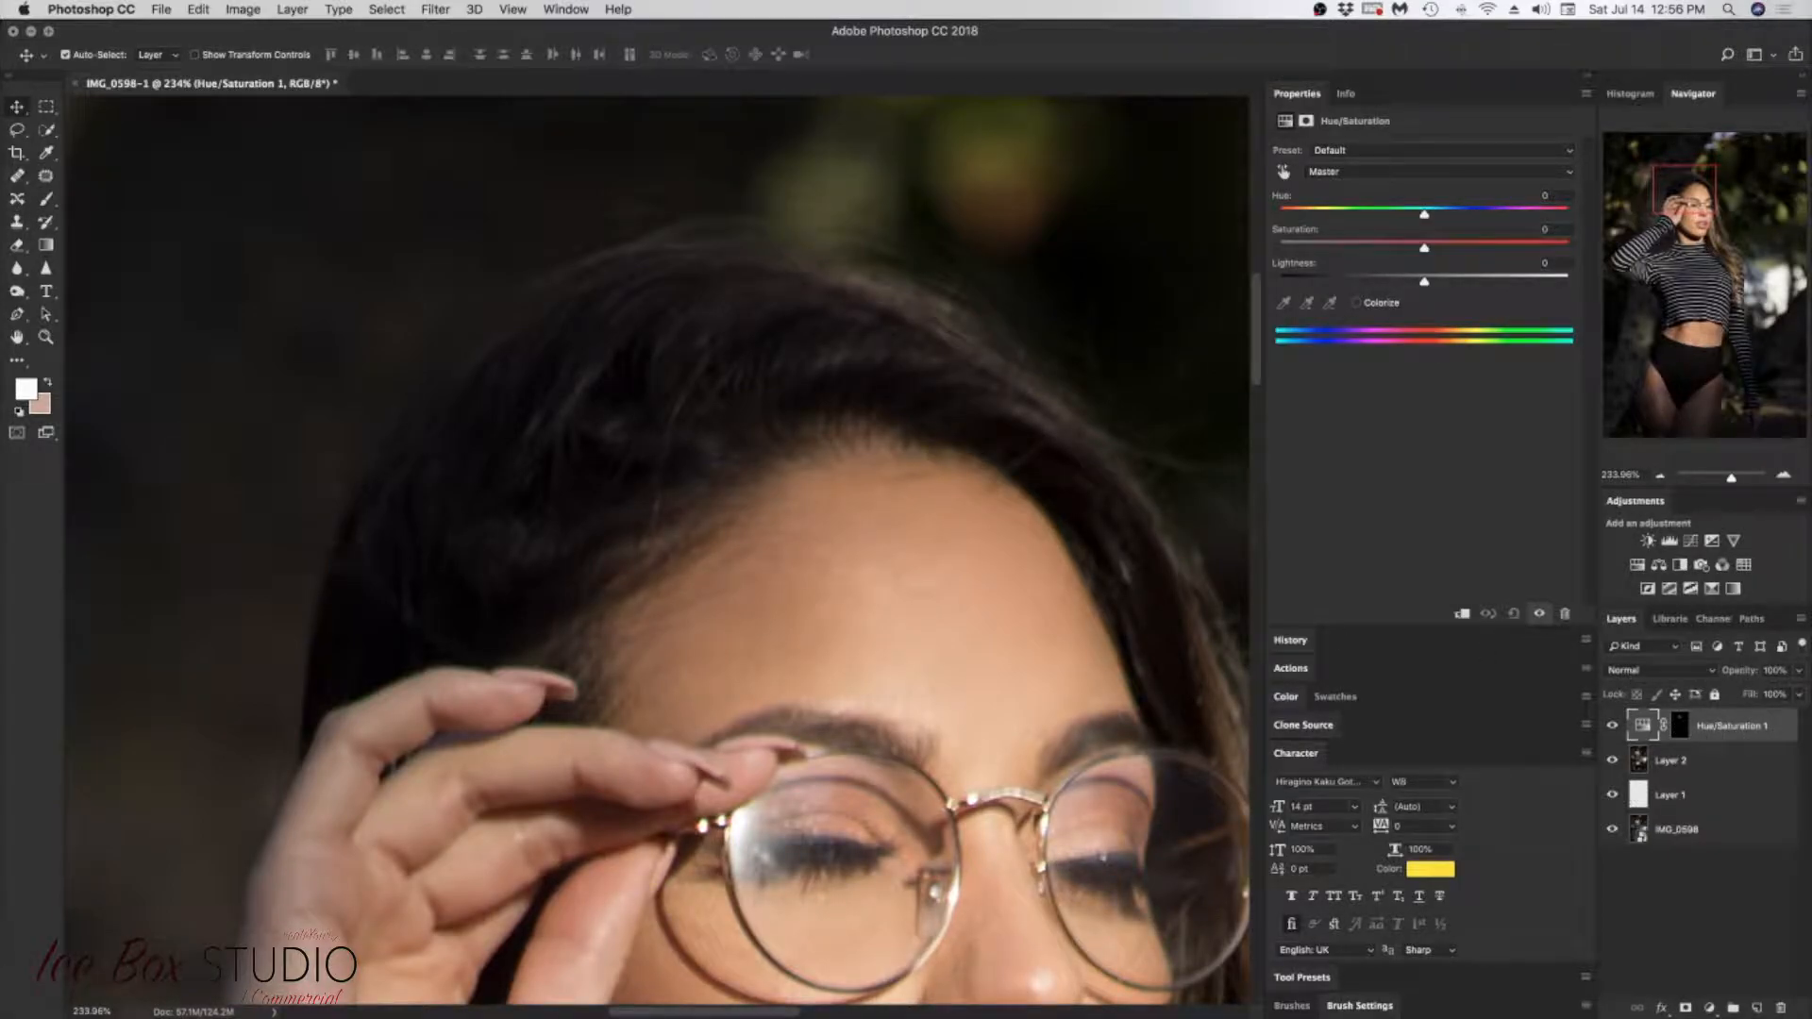
Step: Activate the Hue/Saturation 1 layer mask for painting in black with a larger soft round brush
left_click(46, 199)
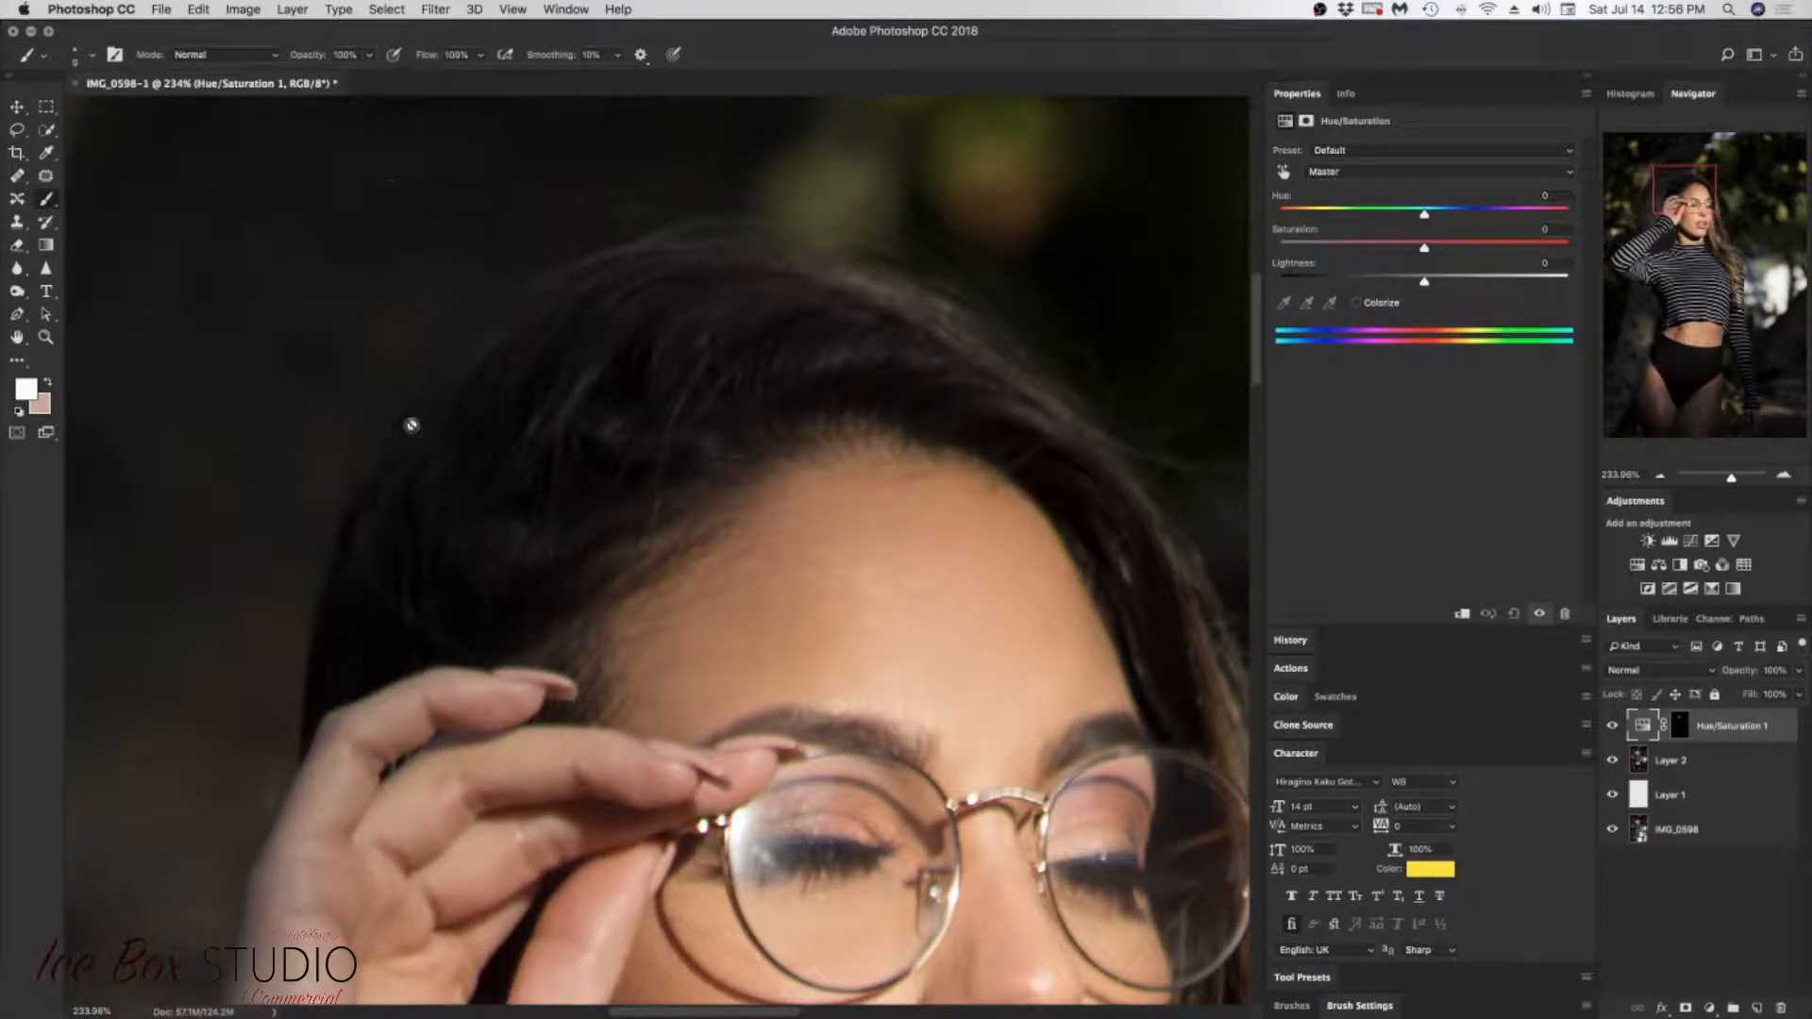
left_click(1680, 733)
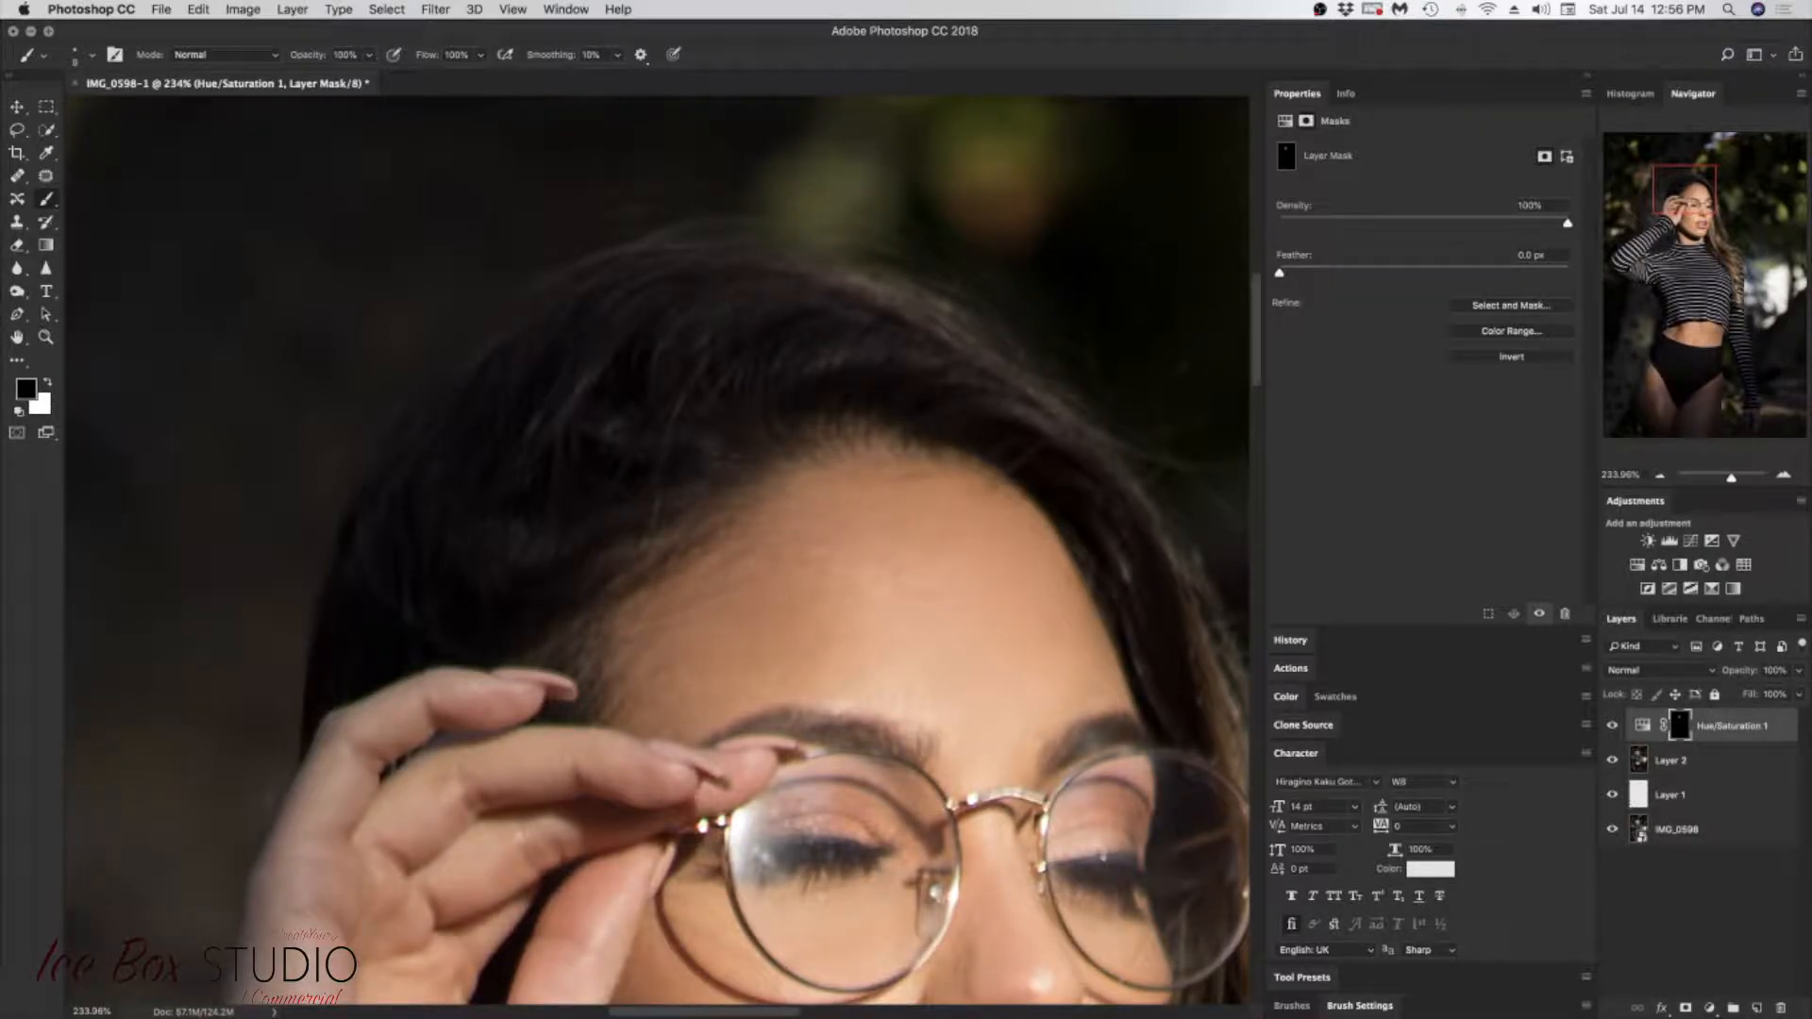
right_click(864, 585)
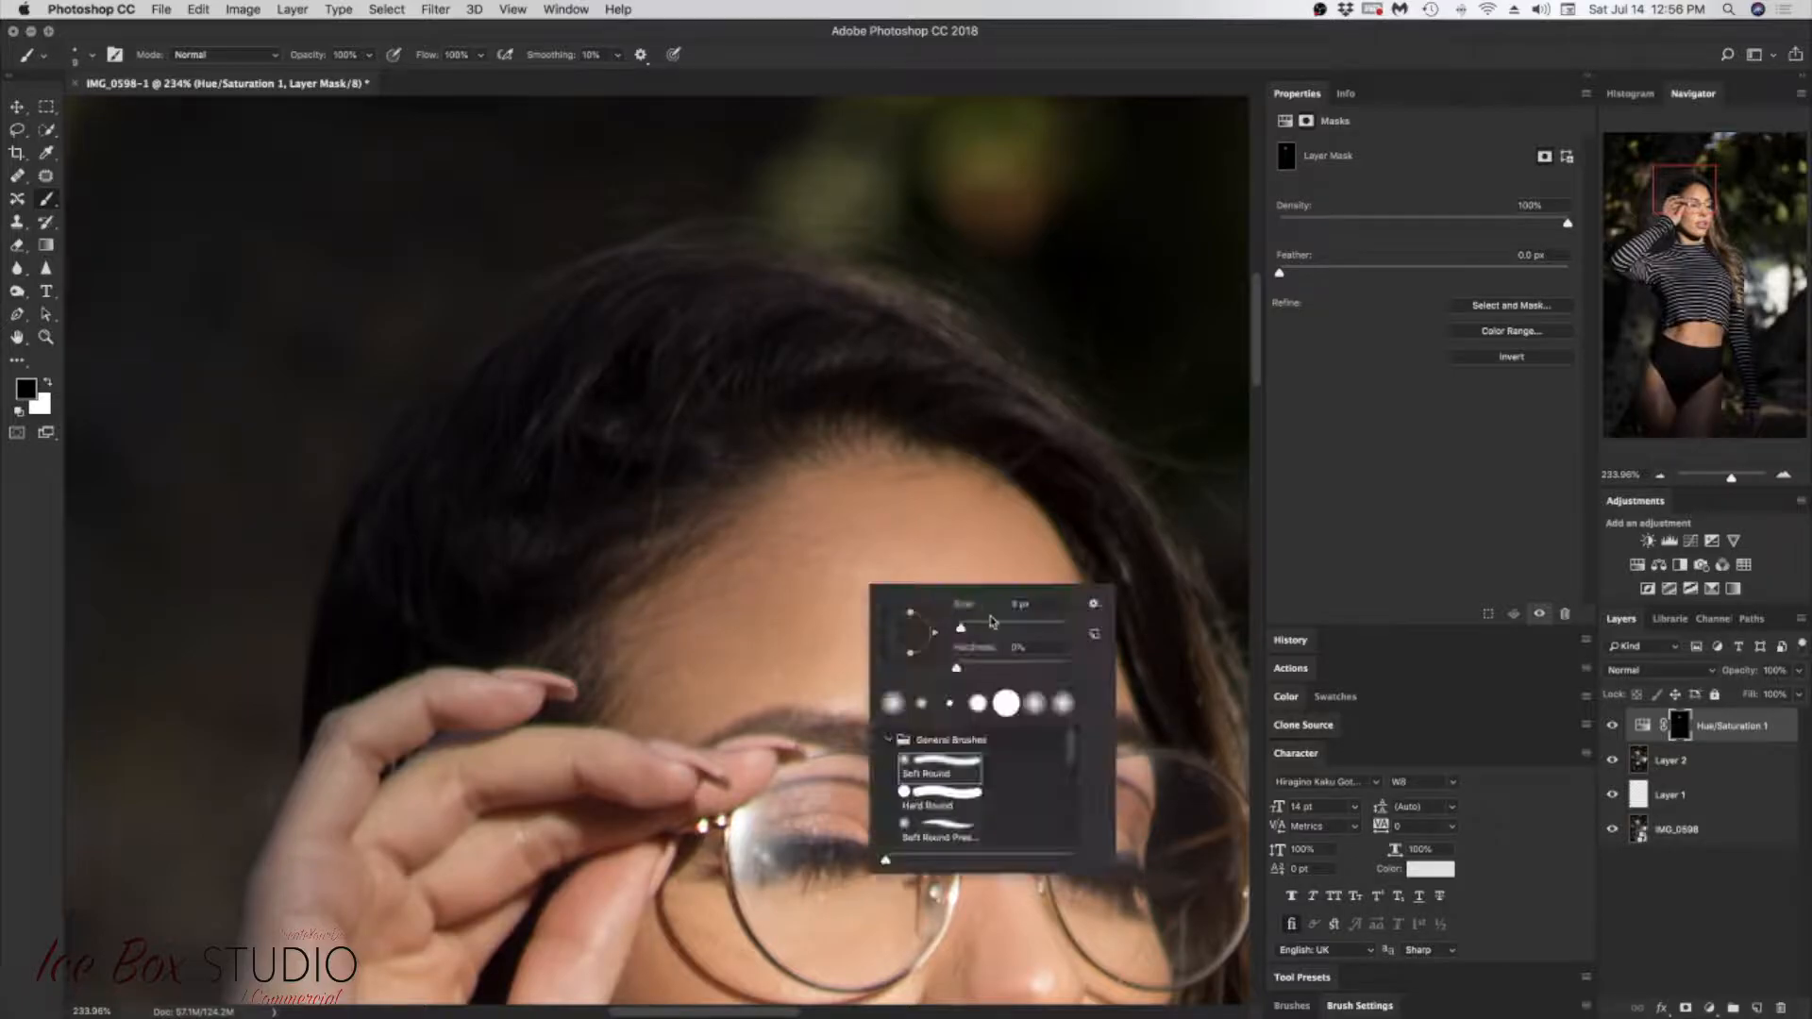
left_click(1011, 624)
key("Return")
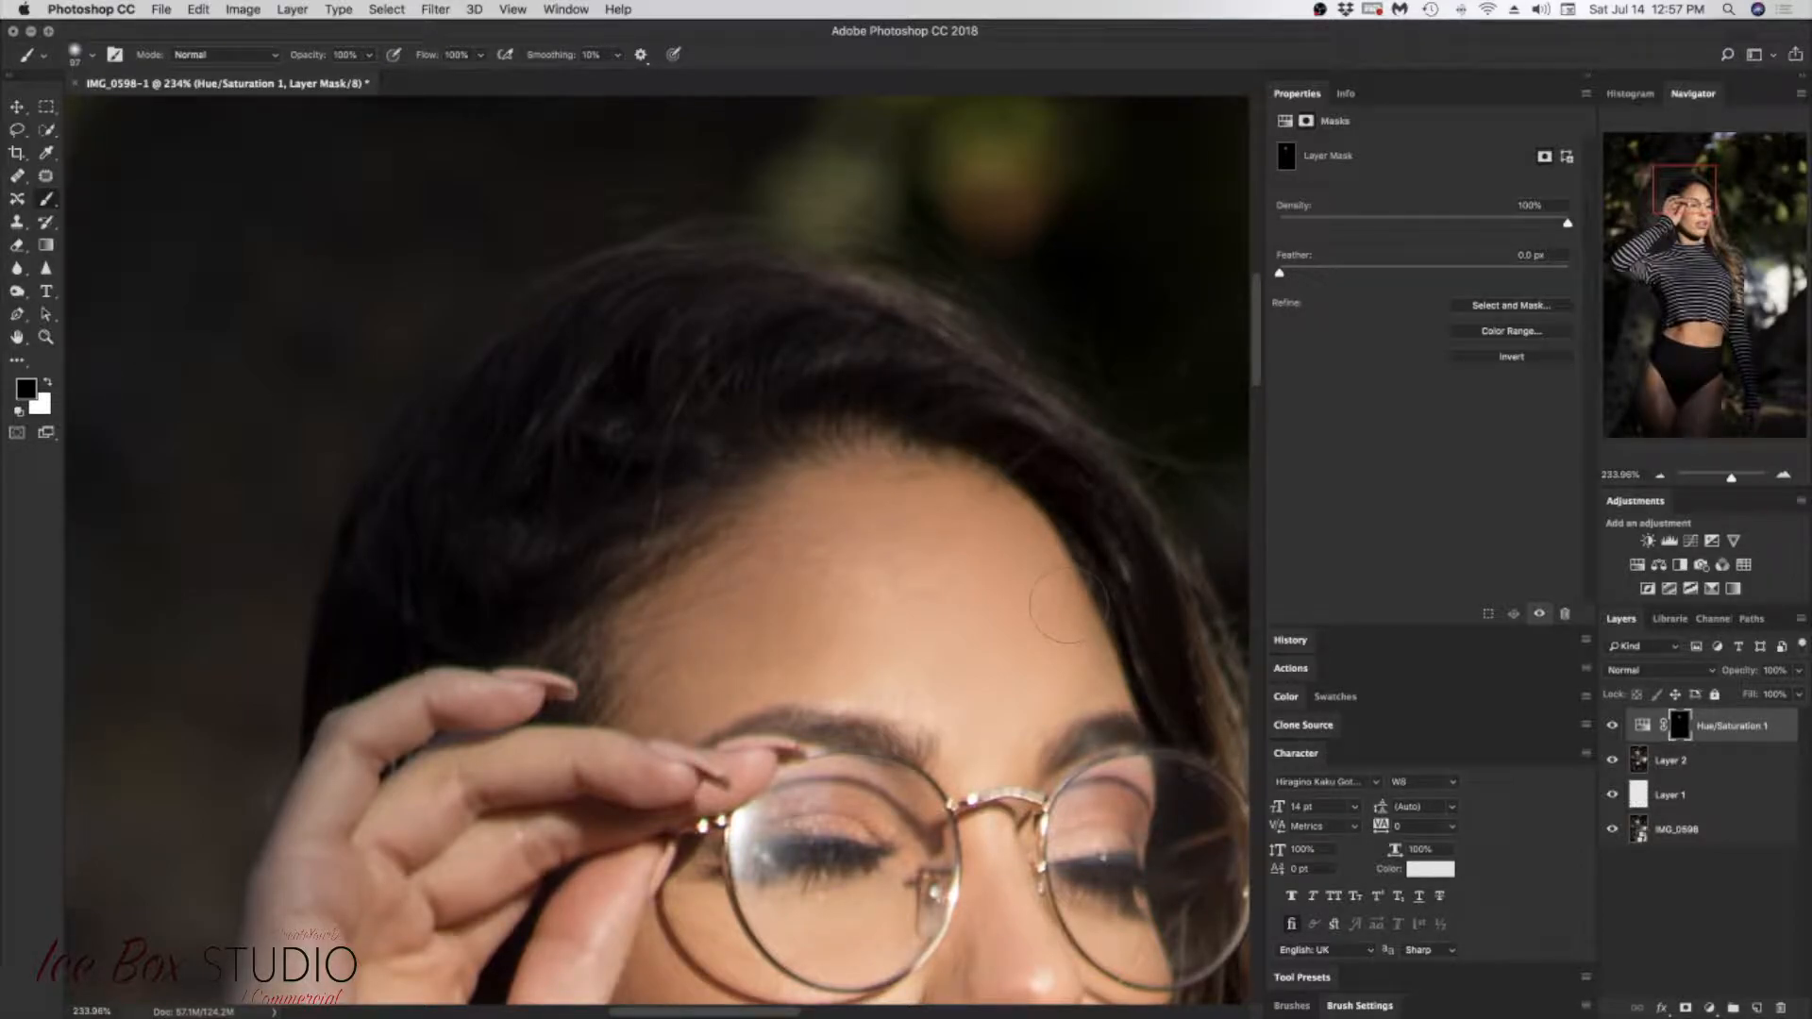
Step: Paint both lips on Layer 3 with a pink sampled from the lower lip, at 18% brush flow
left_click_drag(1689, 203, 1700, 218)
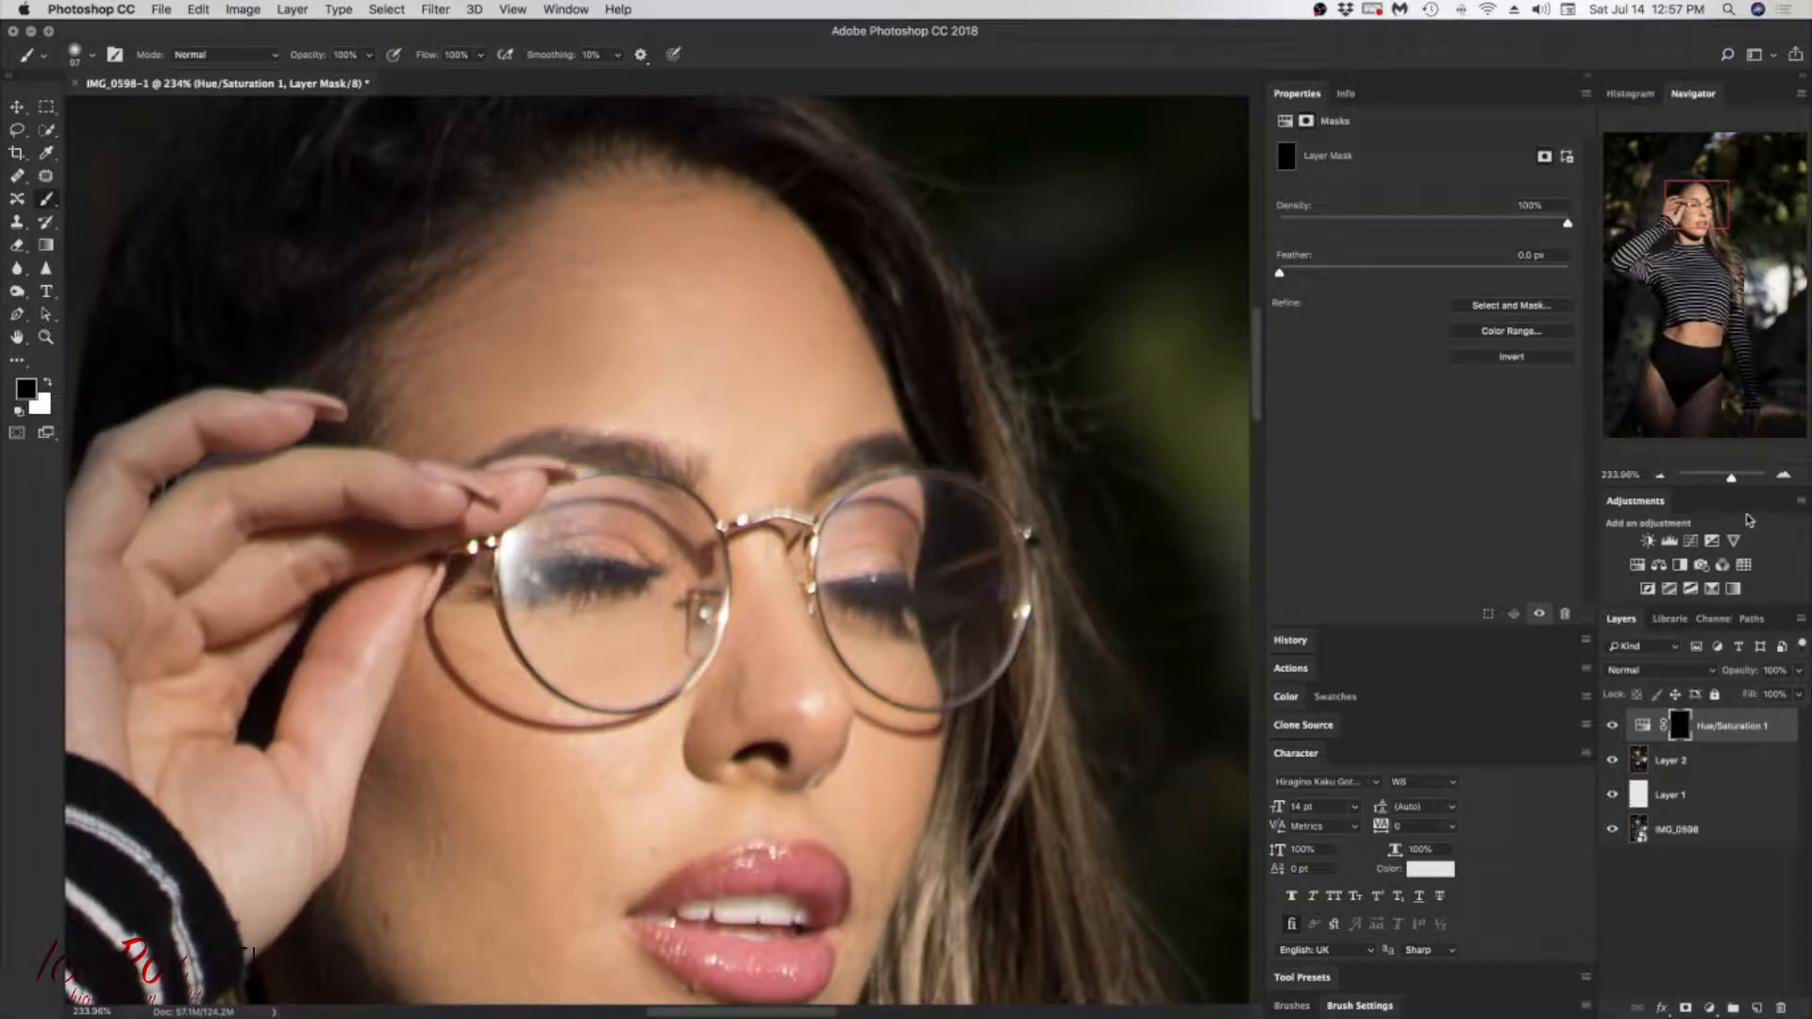
mouse_move(1732, 481)
left_mouse_down()
mouse_move(1703, 482)
mouse_move(1734, 481)
left_mouse_up()
left_click_drag(1681, 213, 1694, 221)
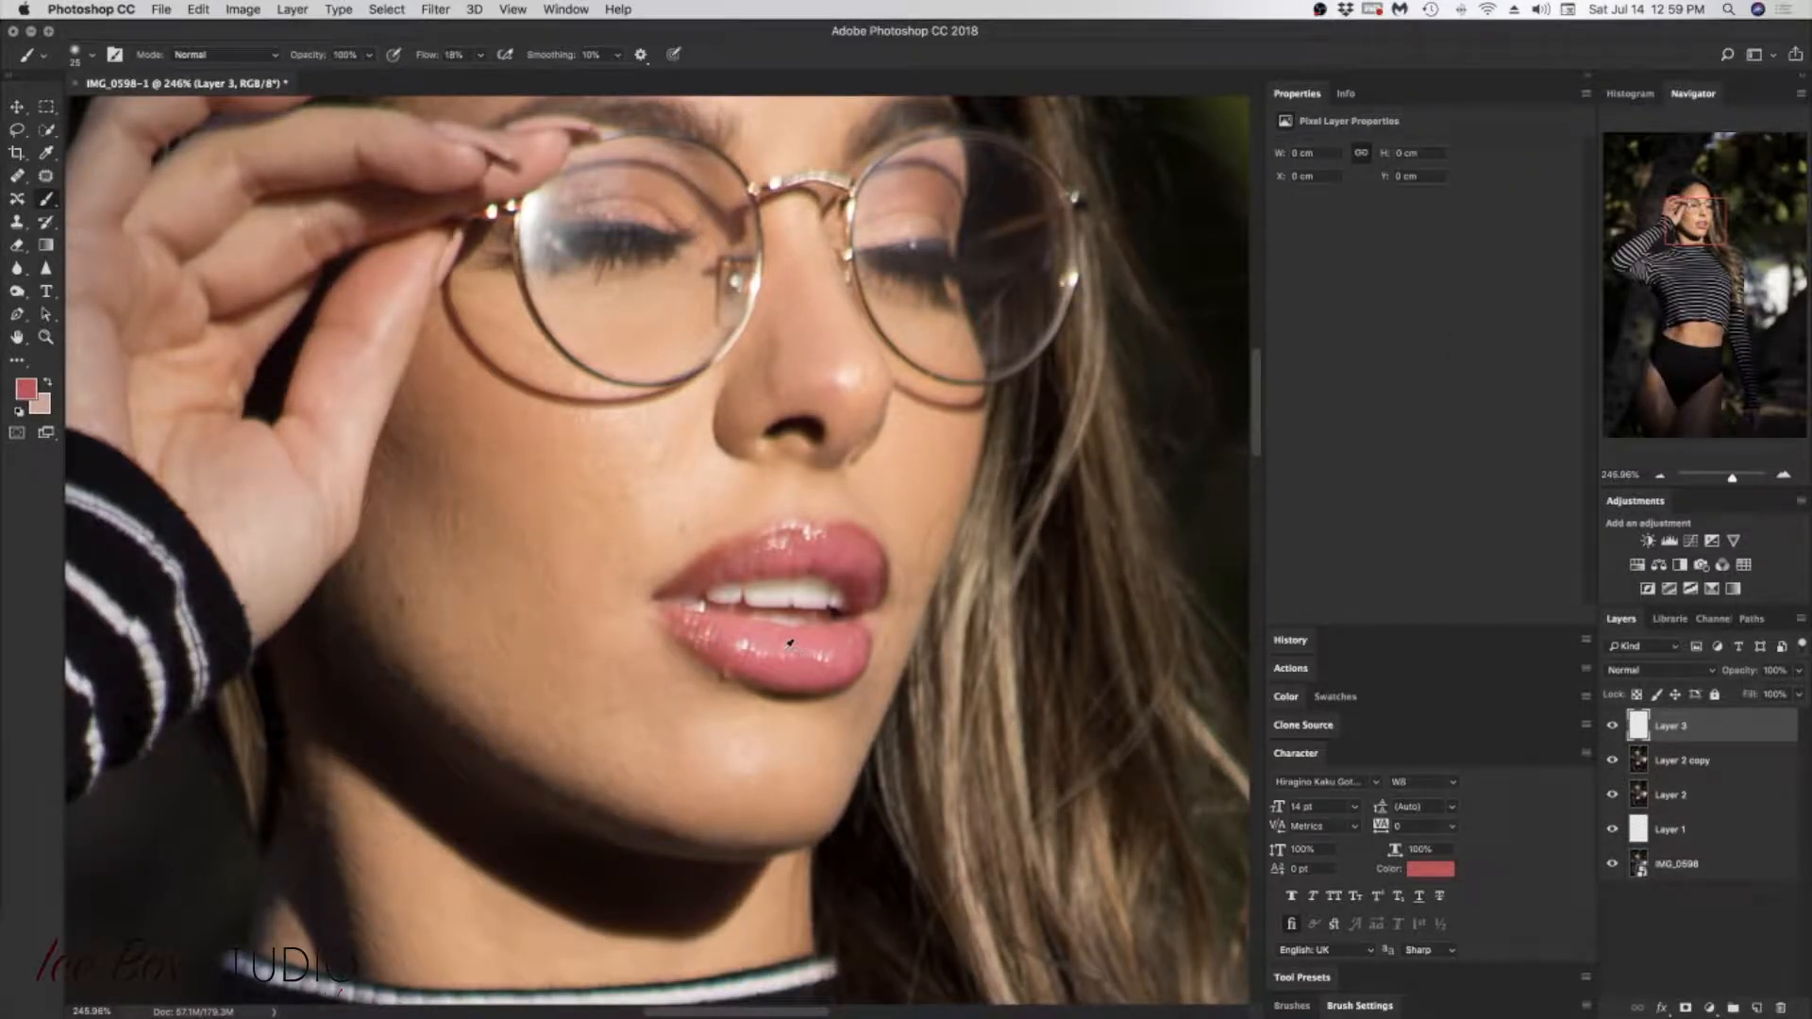
left_click(735, 648, "alt")
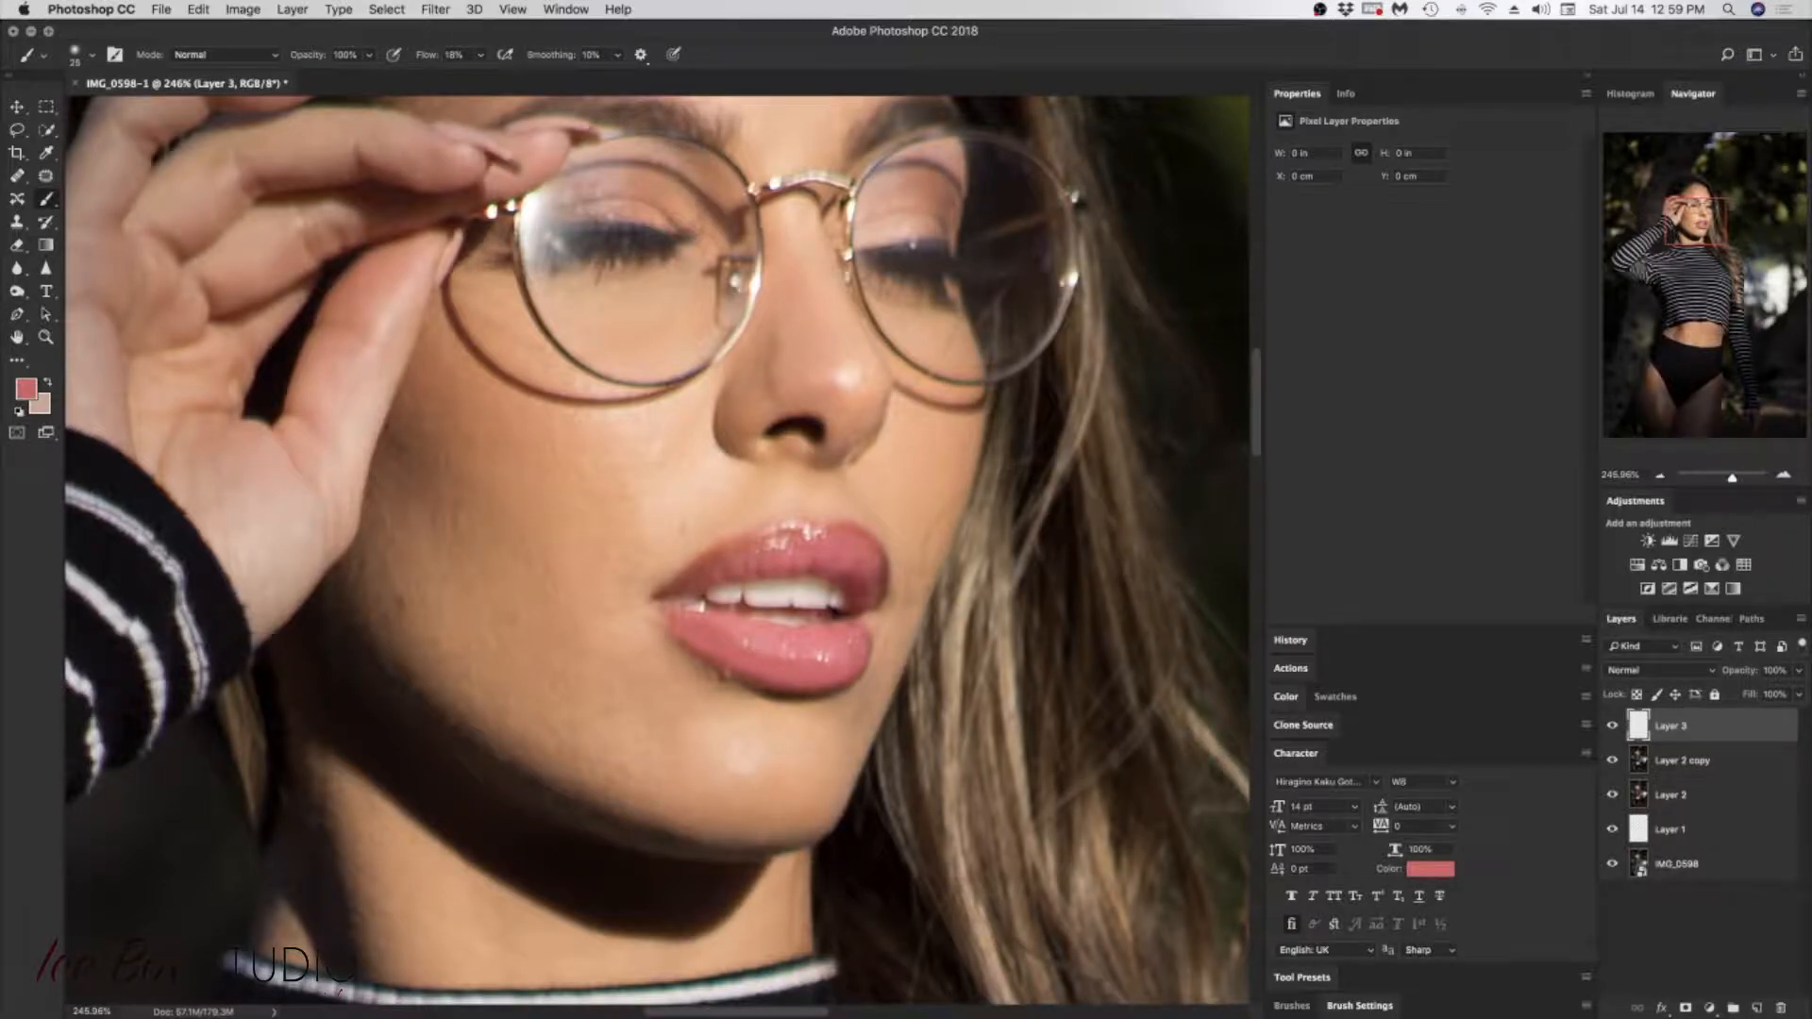
left_click_drag(813, 647, 778, 646)
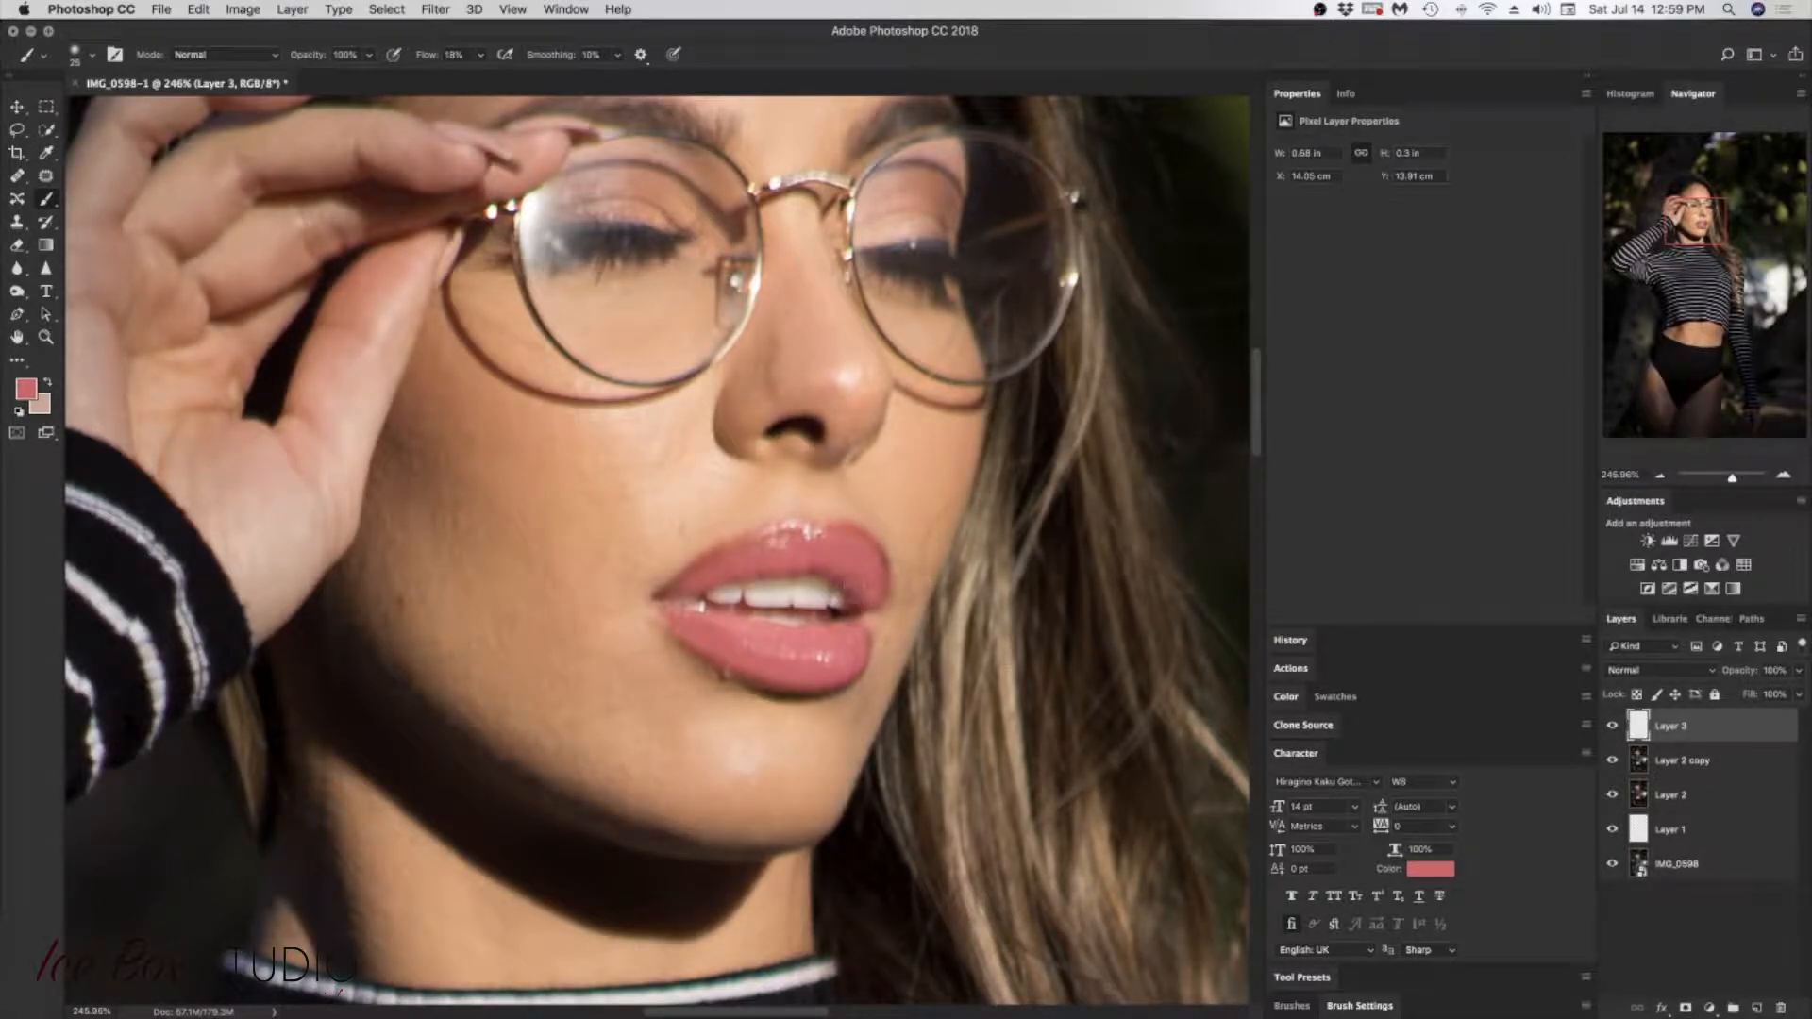
Step: Try the Multiply, Color Burn, Linear Burn and Overlay blend modes on the lip color in Layer 3
left_click(1689, 670)
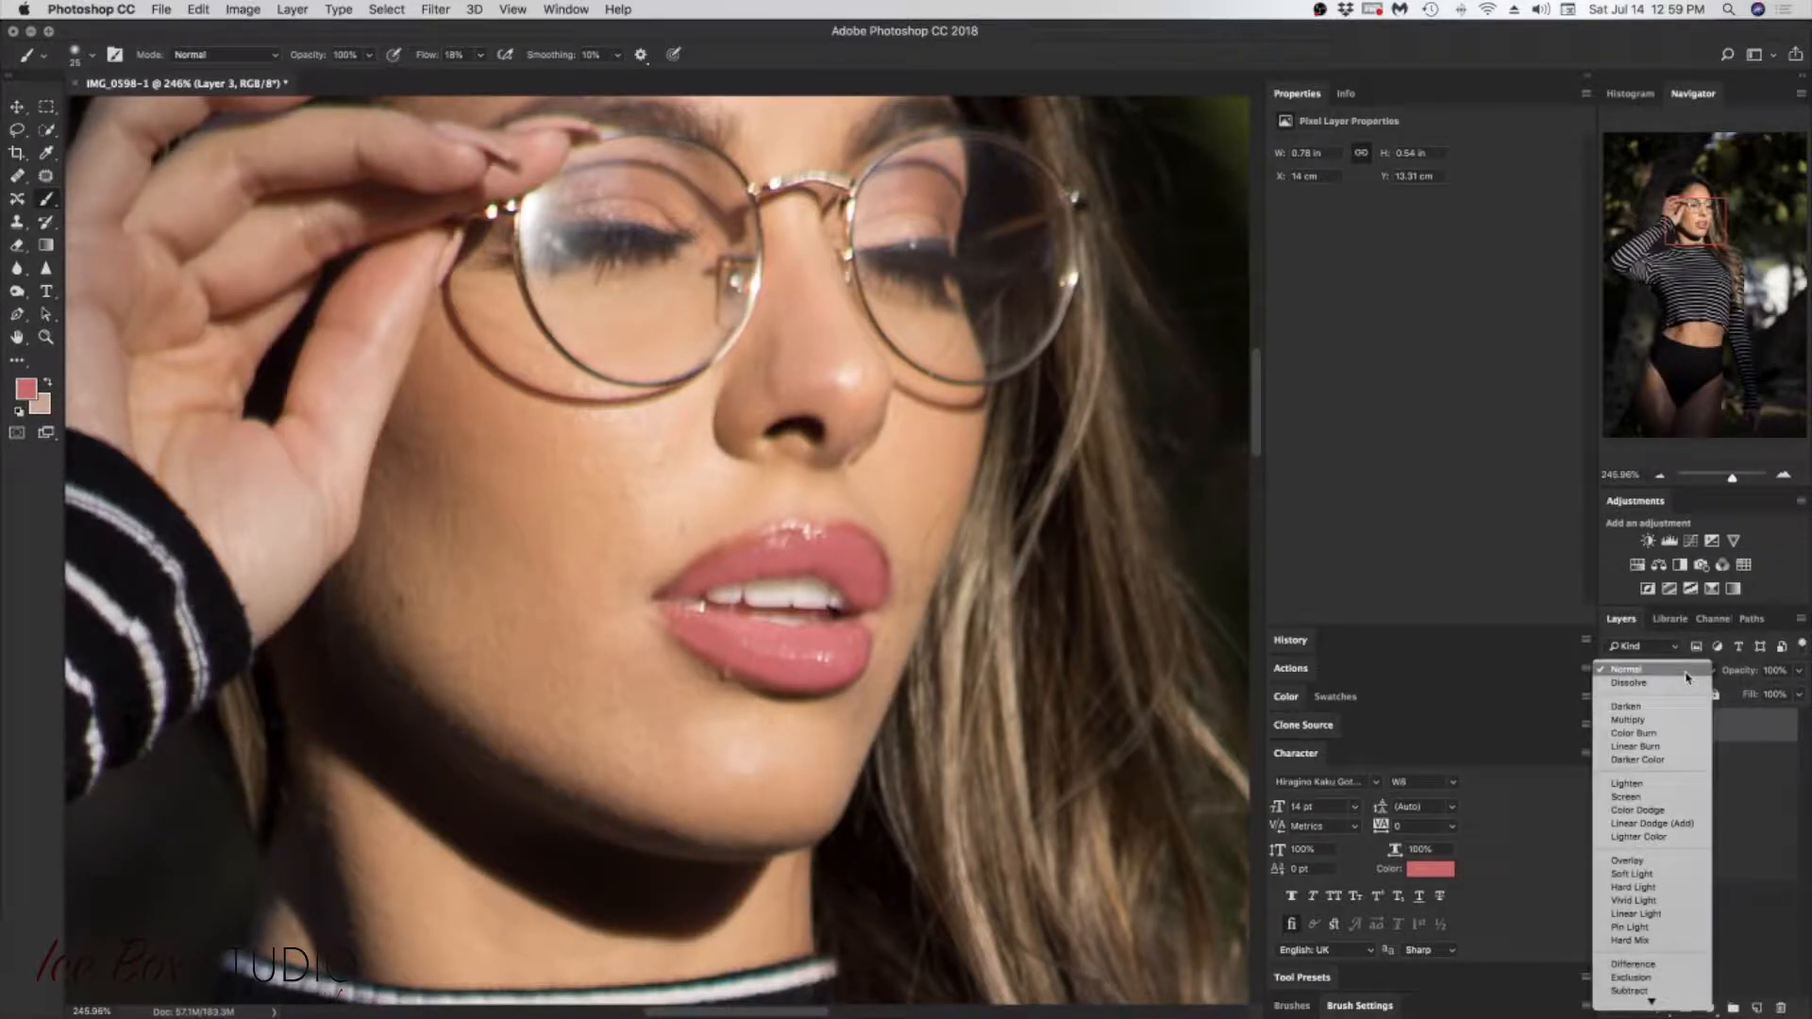
left_click(1642, 719)
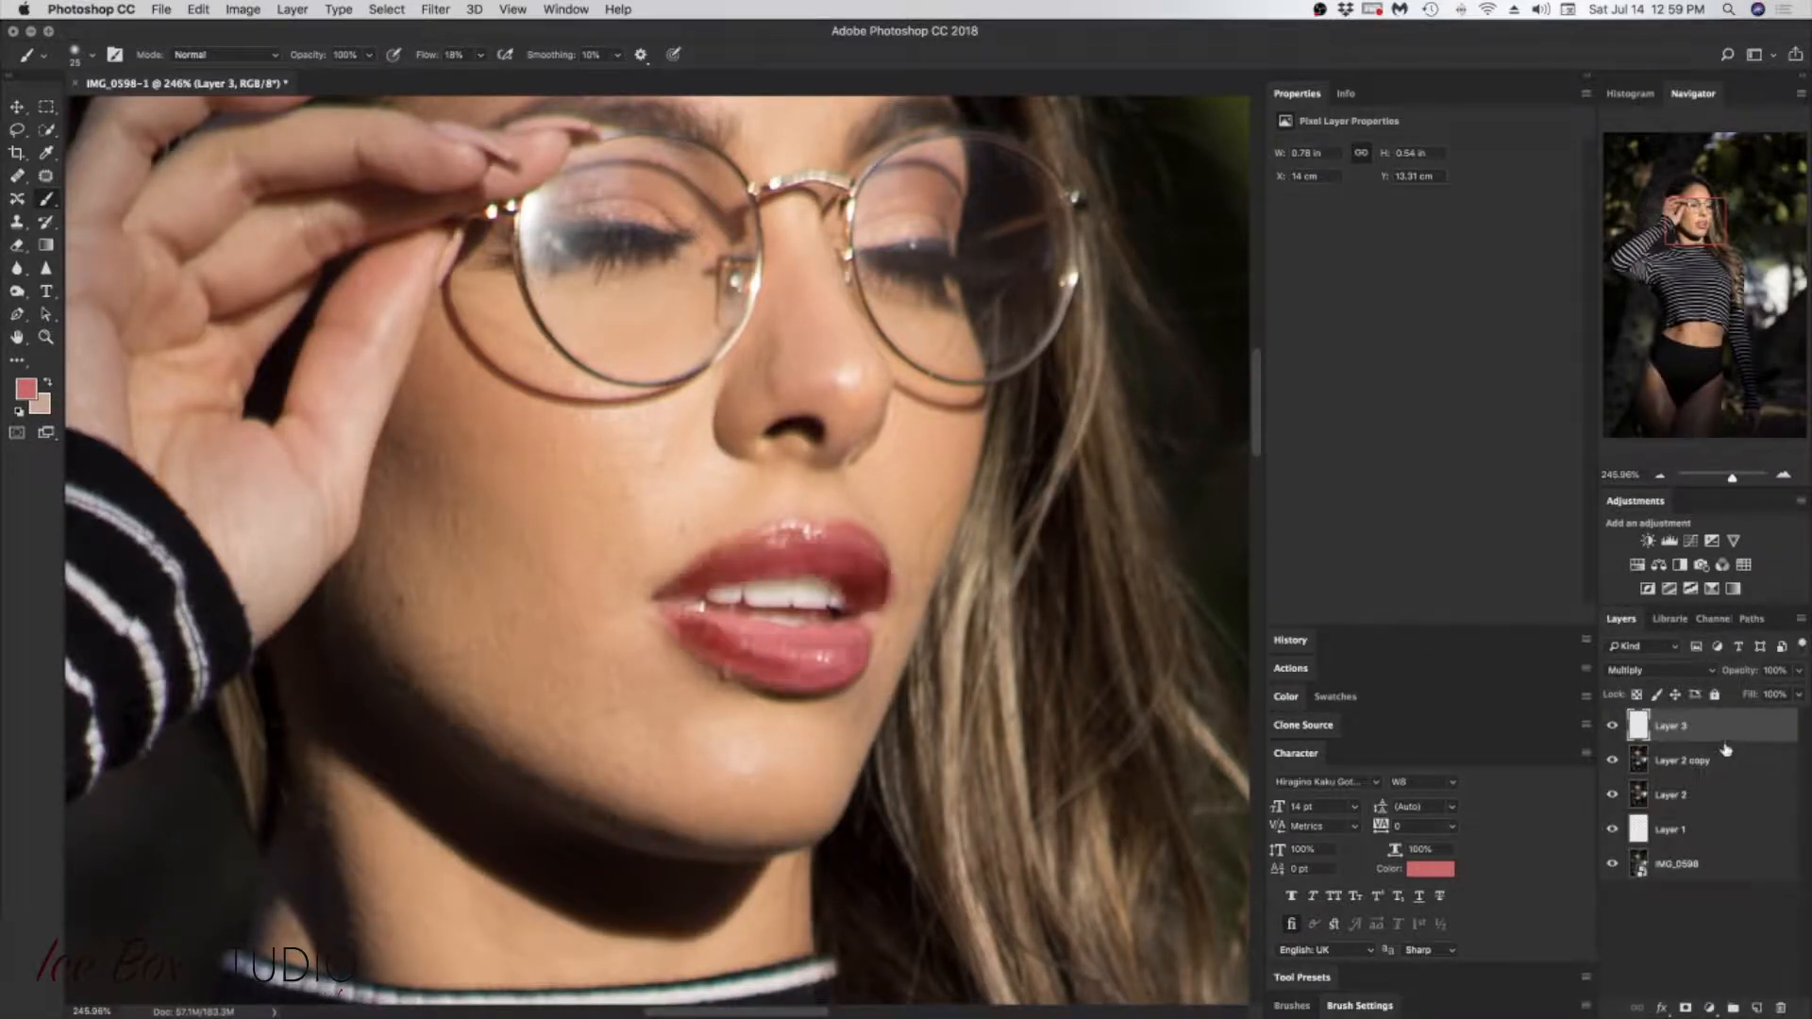
left_click(1710, 672)
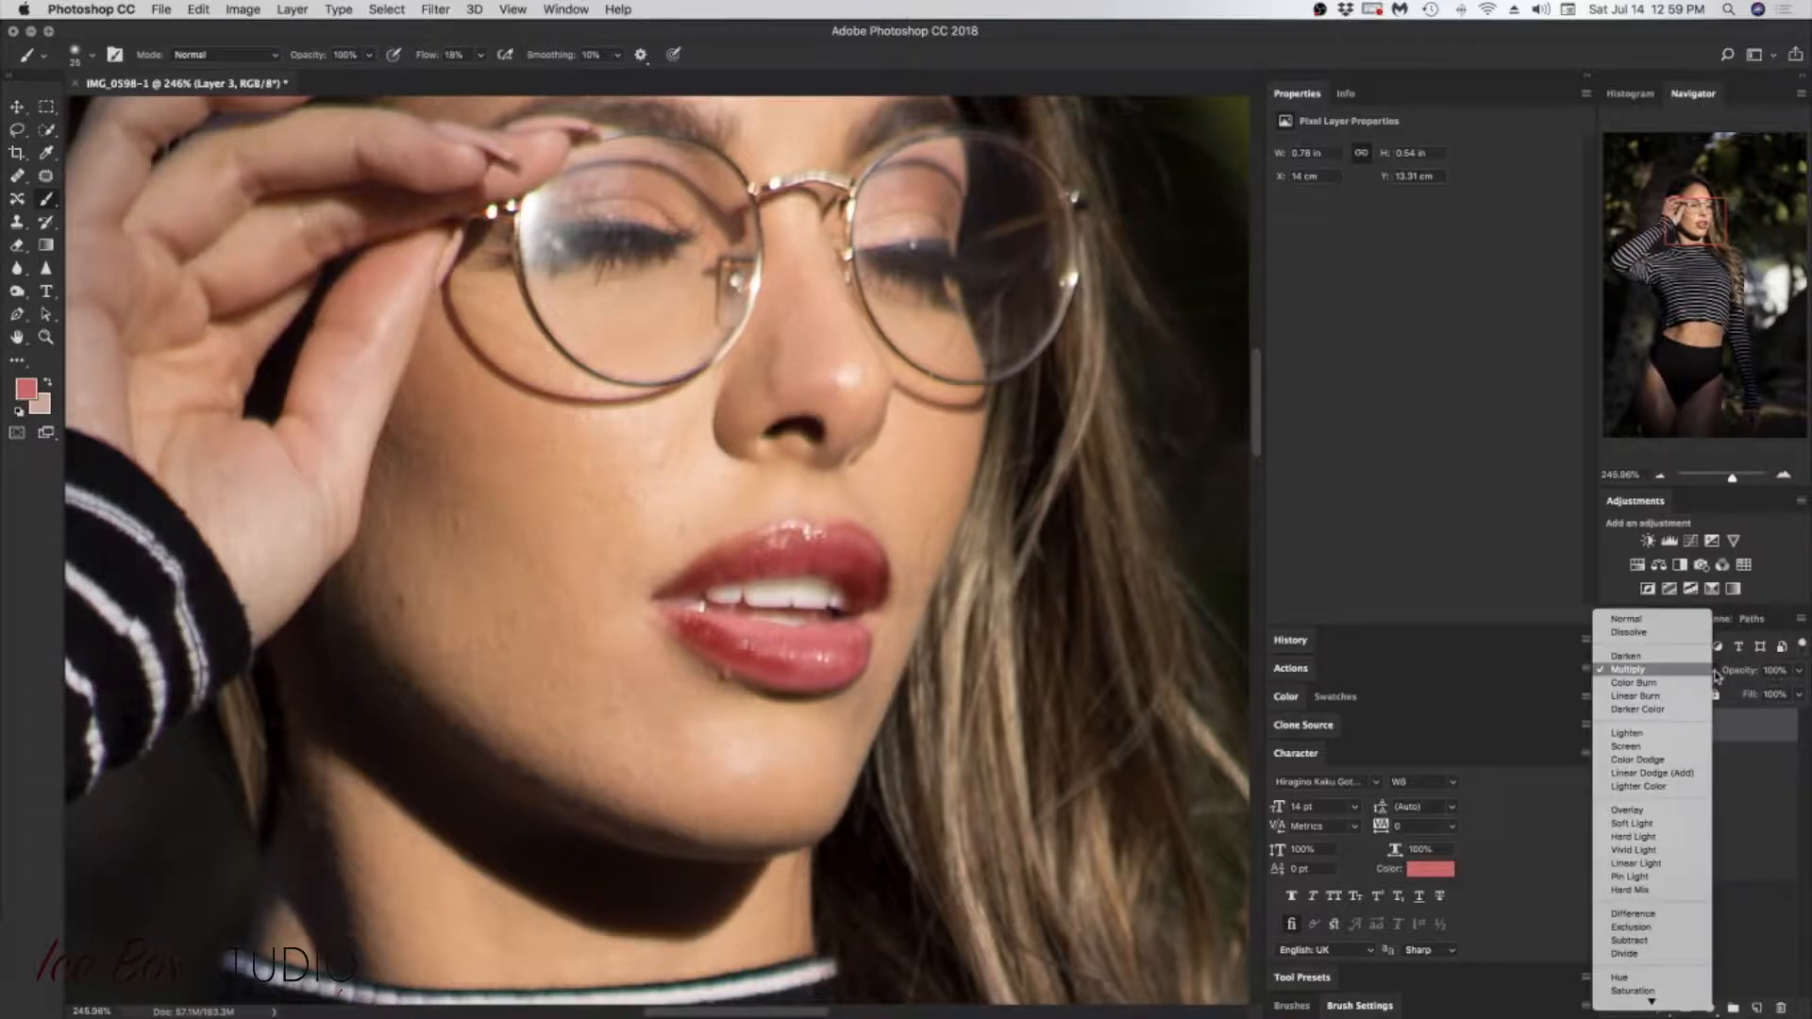
left_click(1647, 682)
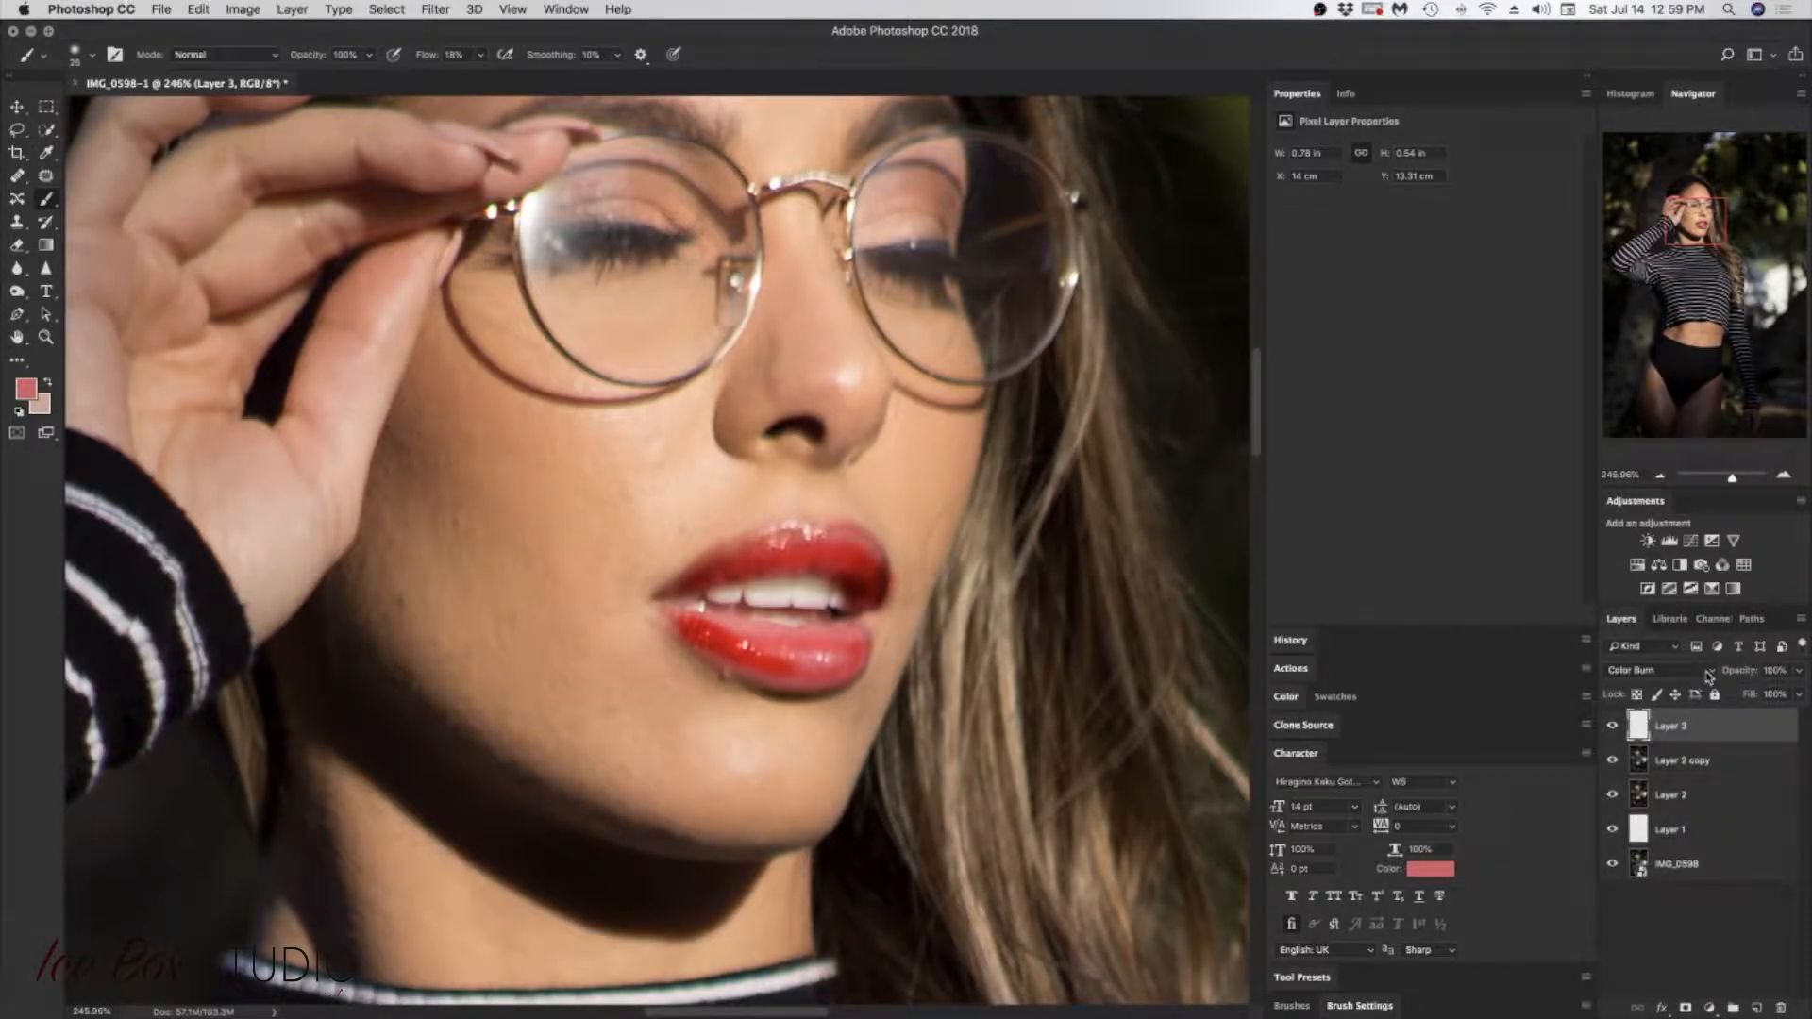
left_click(1706, 676)
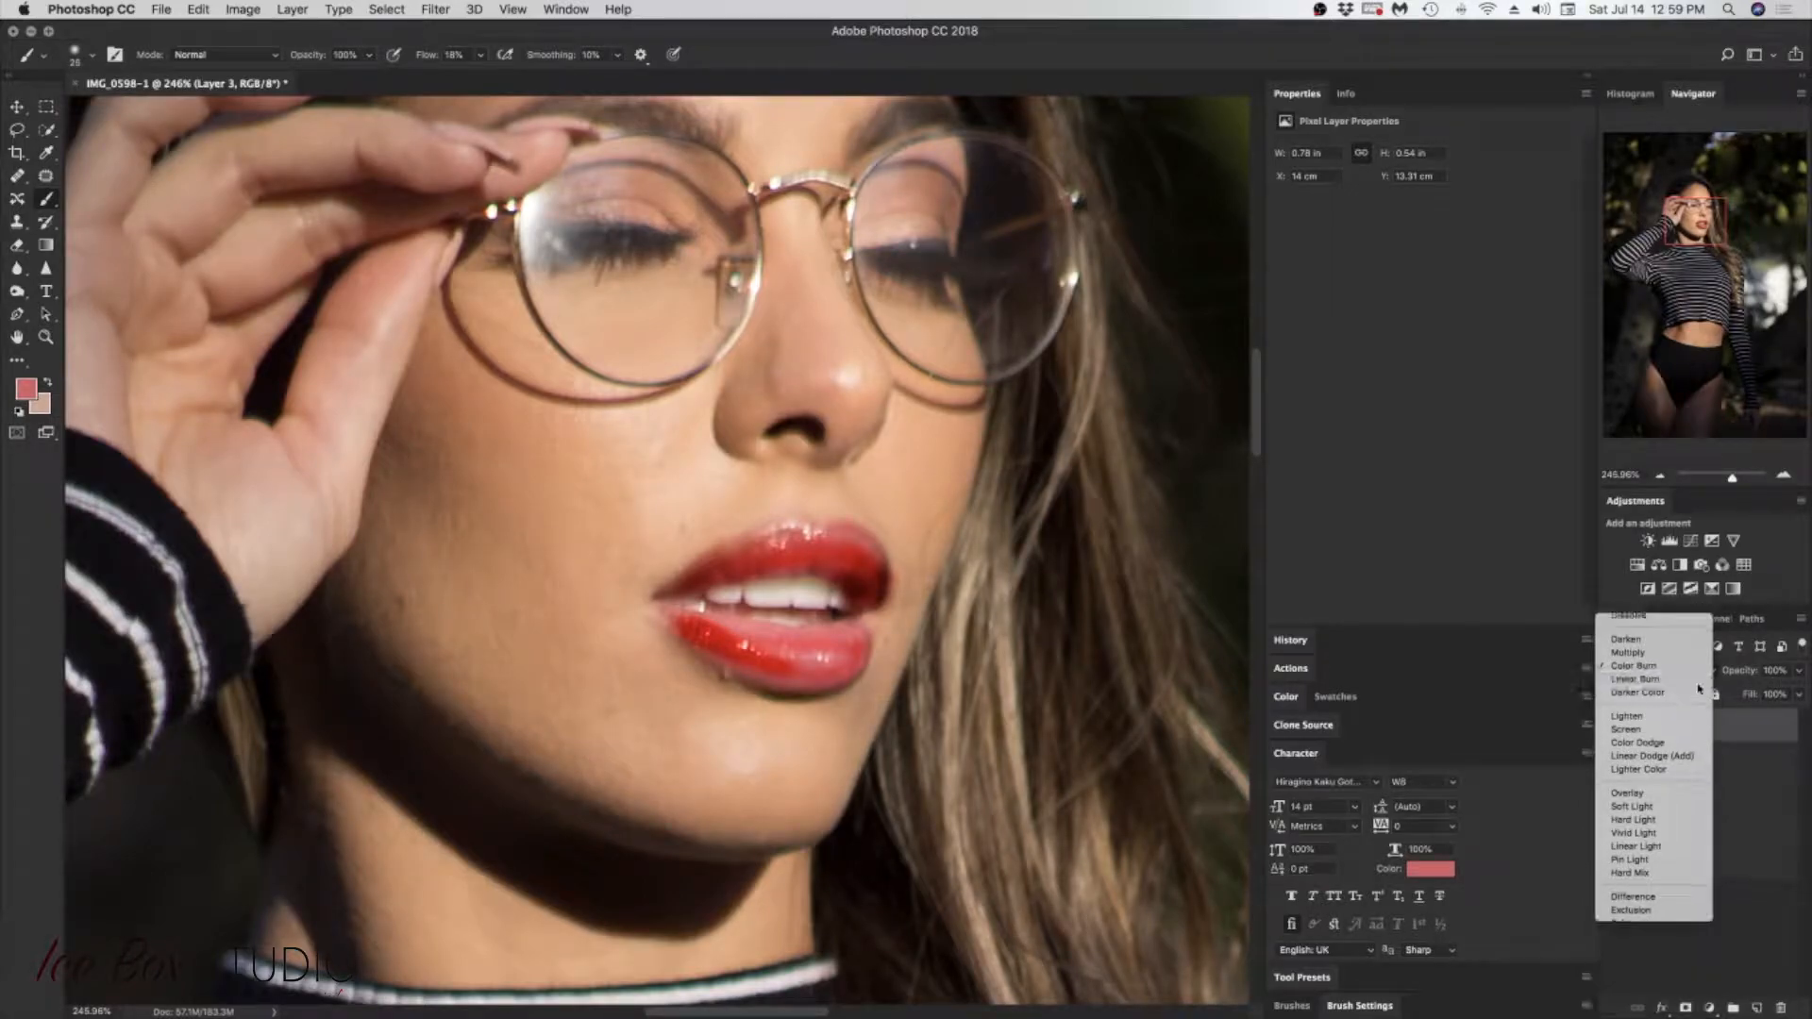
left_click(1712, 693)
left_click(1708, 672)
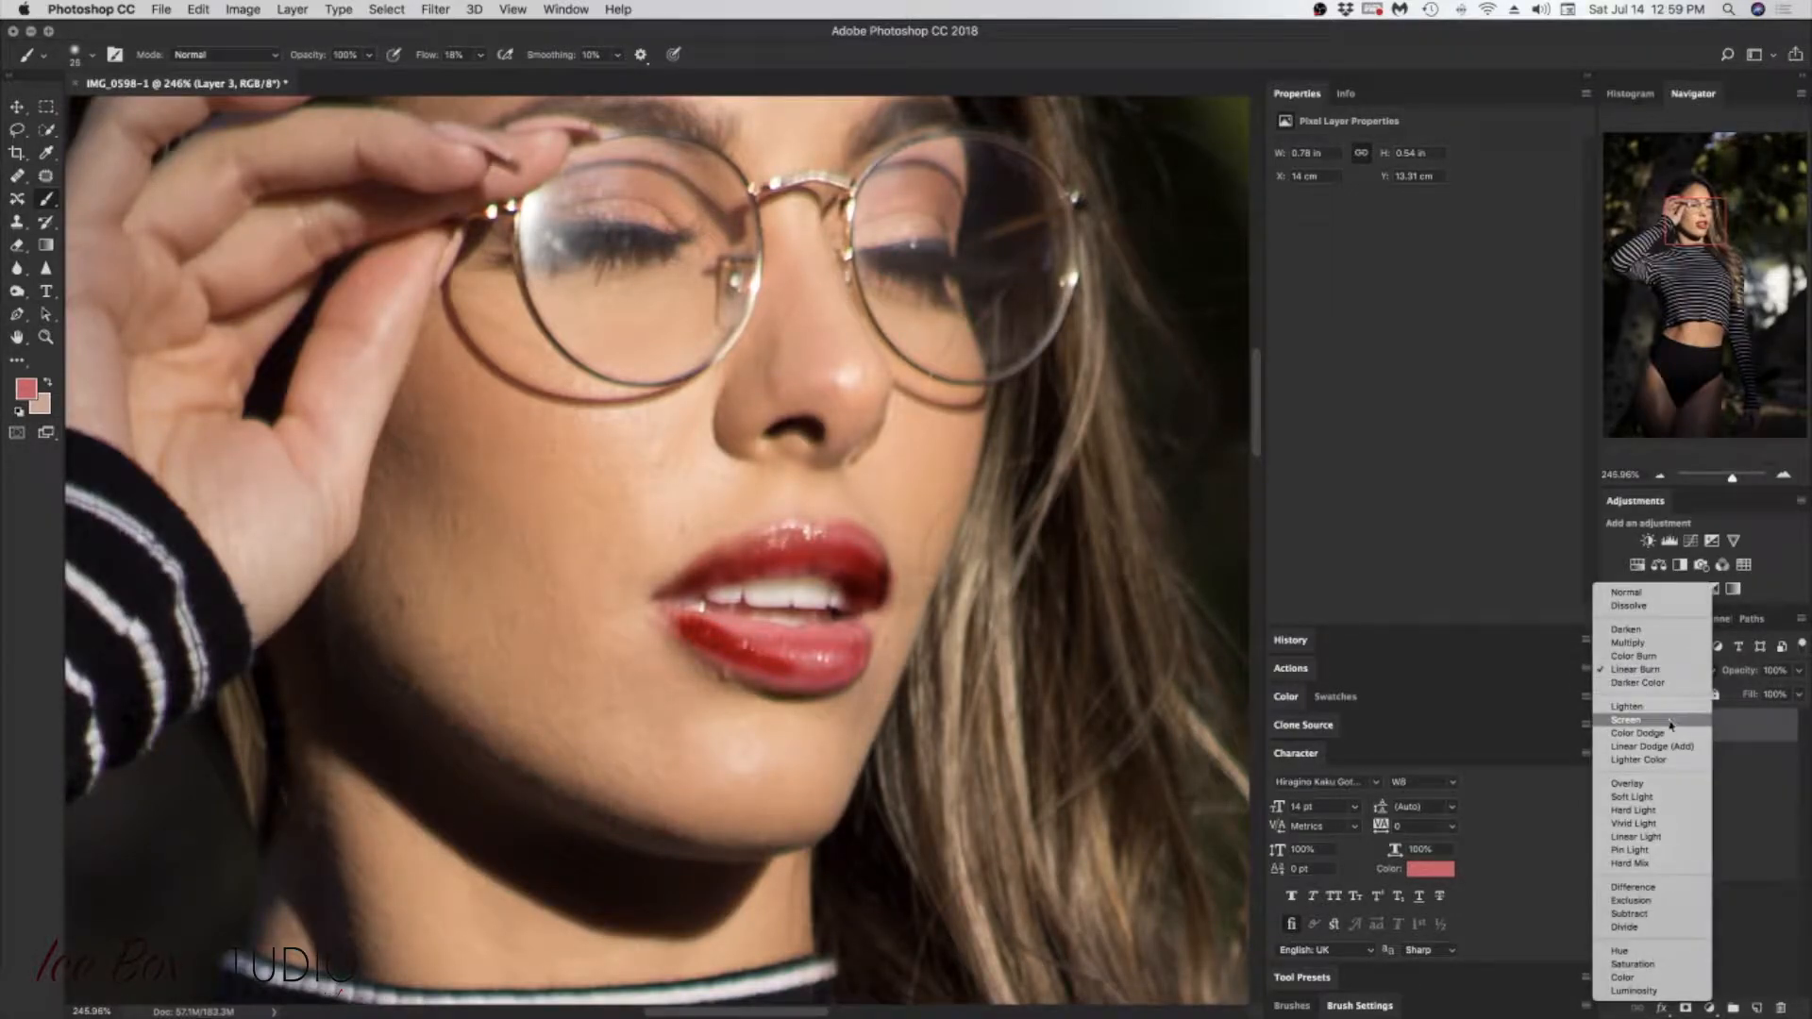
left_click(1649, 785)
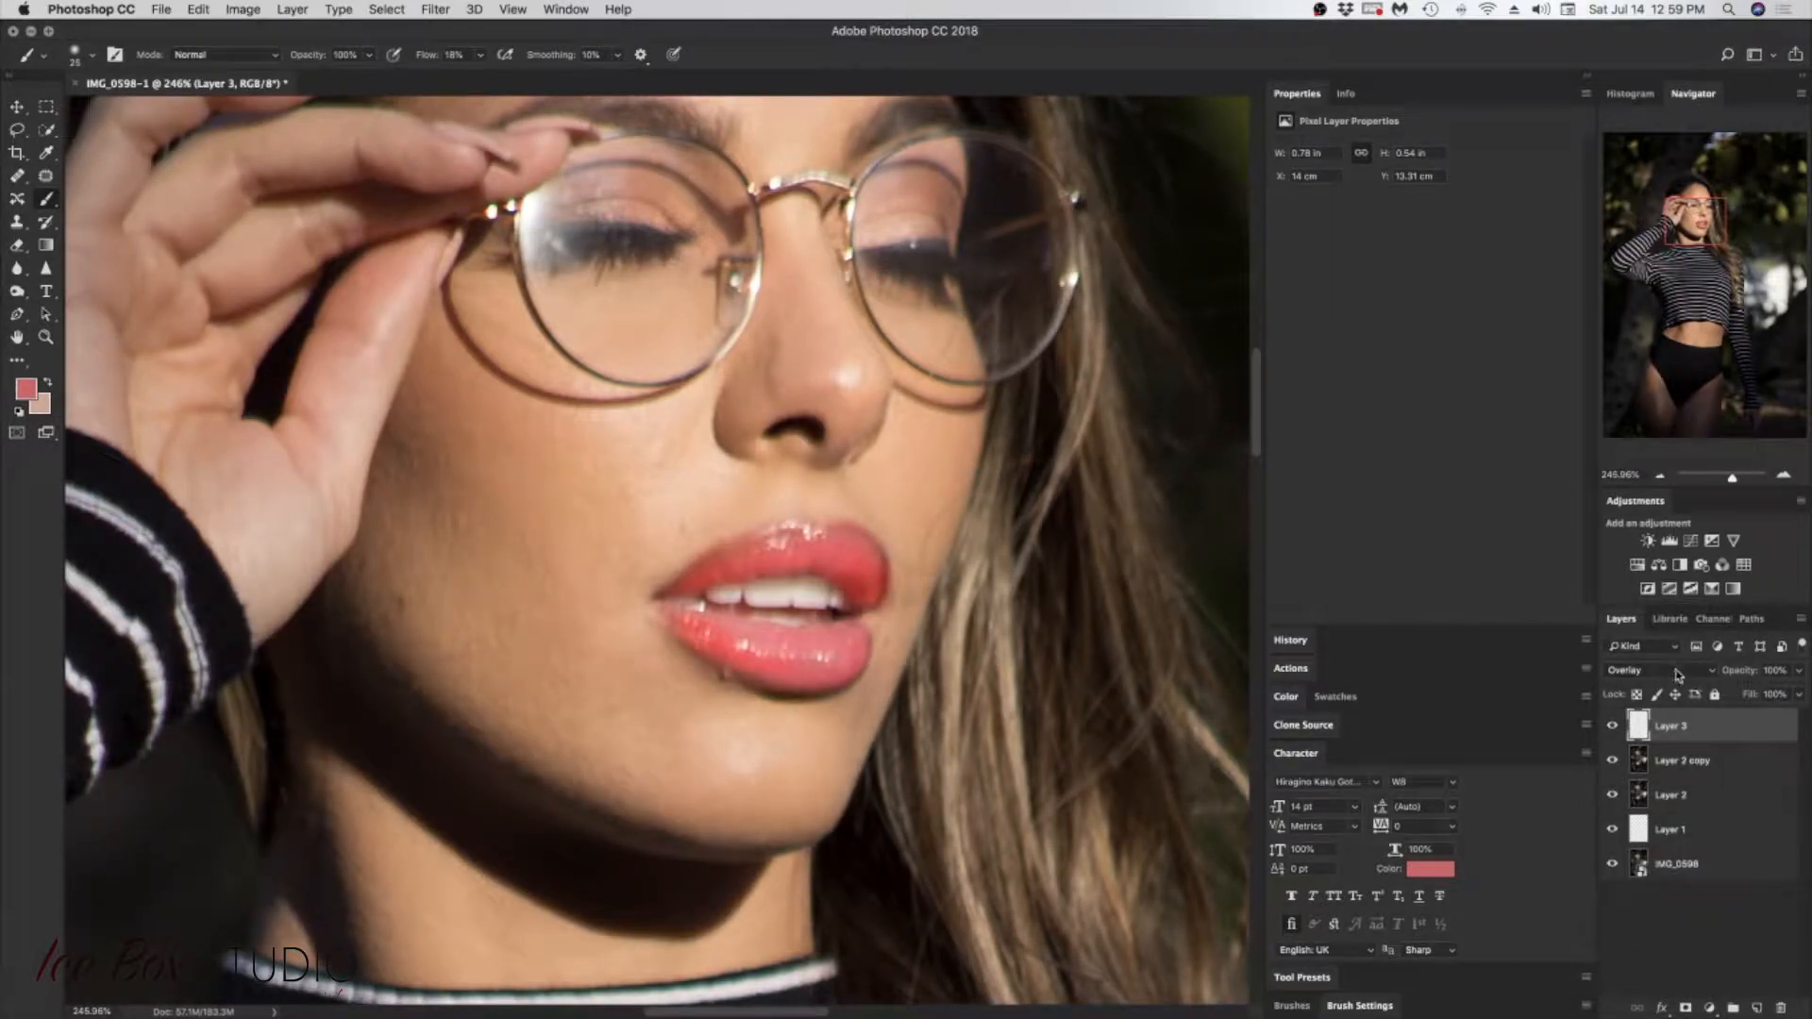
Step: Set Layer 3 to the Soft Light blend mode and lower its opacity to 67%
left_click(1679, 671)
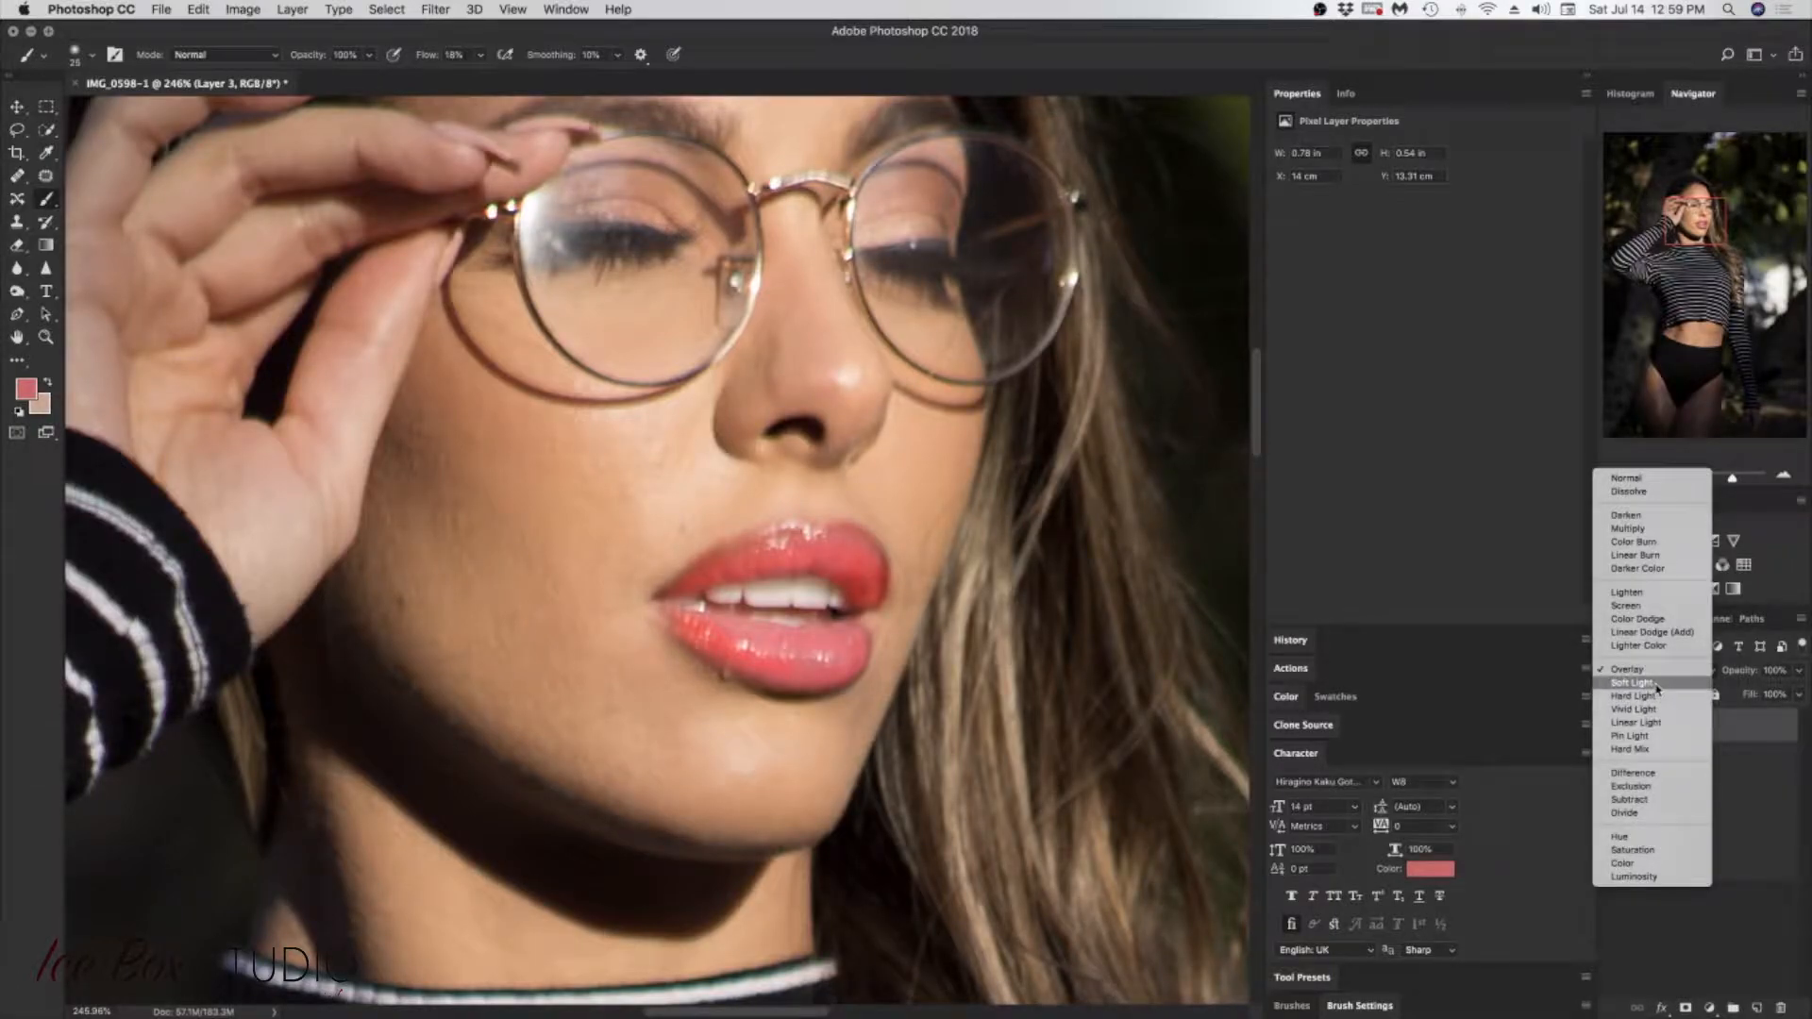
left_click(1685, 683)
left_click(1799, 671)
left_click_drag(1797, 692, 1773, 700)
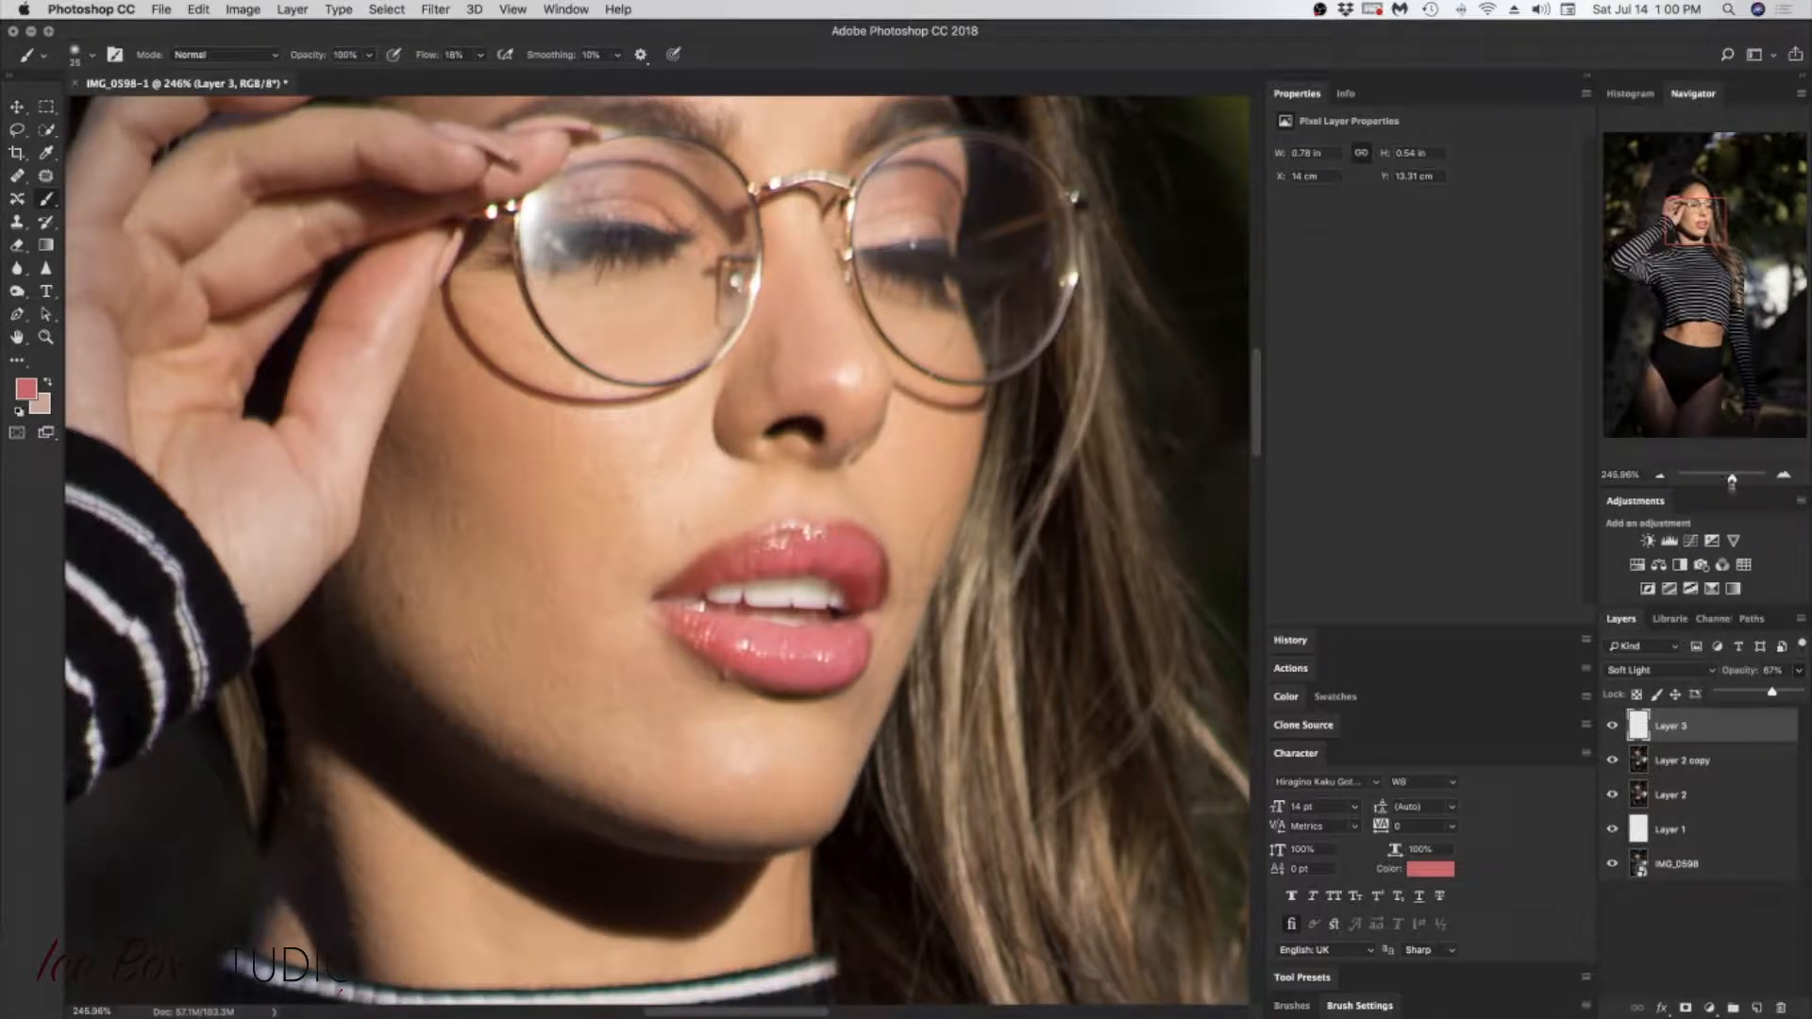
Step: Enlarge the soft round brush to 114 px and paint pink blush over the cheeks and chin on Layer 3
left_click_drag(1732, 484, 1723, 488)
left_click_drag(1708, 291, 1695, 230)
mouse_move(1720, 478)
left_mouse_down()
mouse_move(1735, 476)
mouse_move(1710, 478)
left_mouse_up()
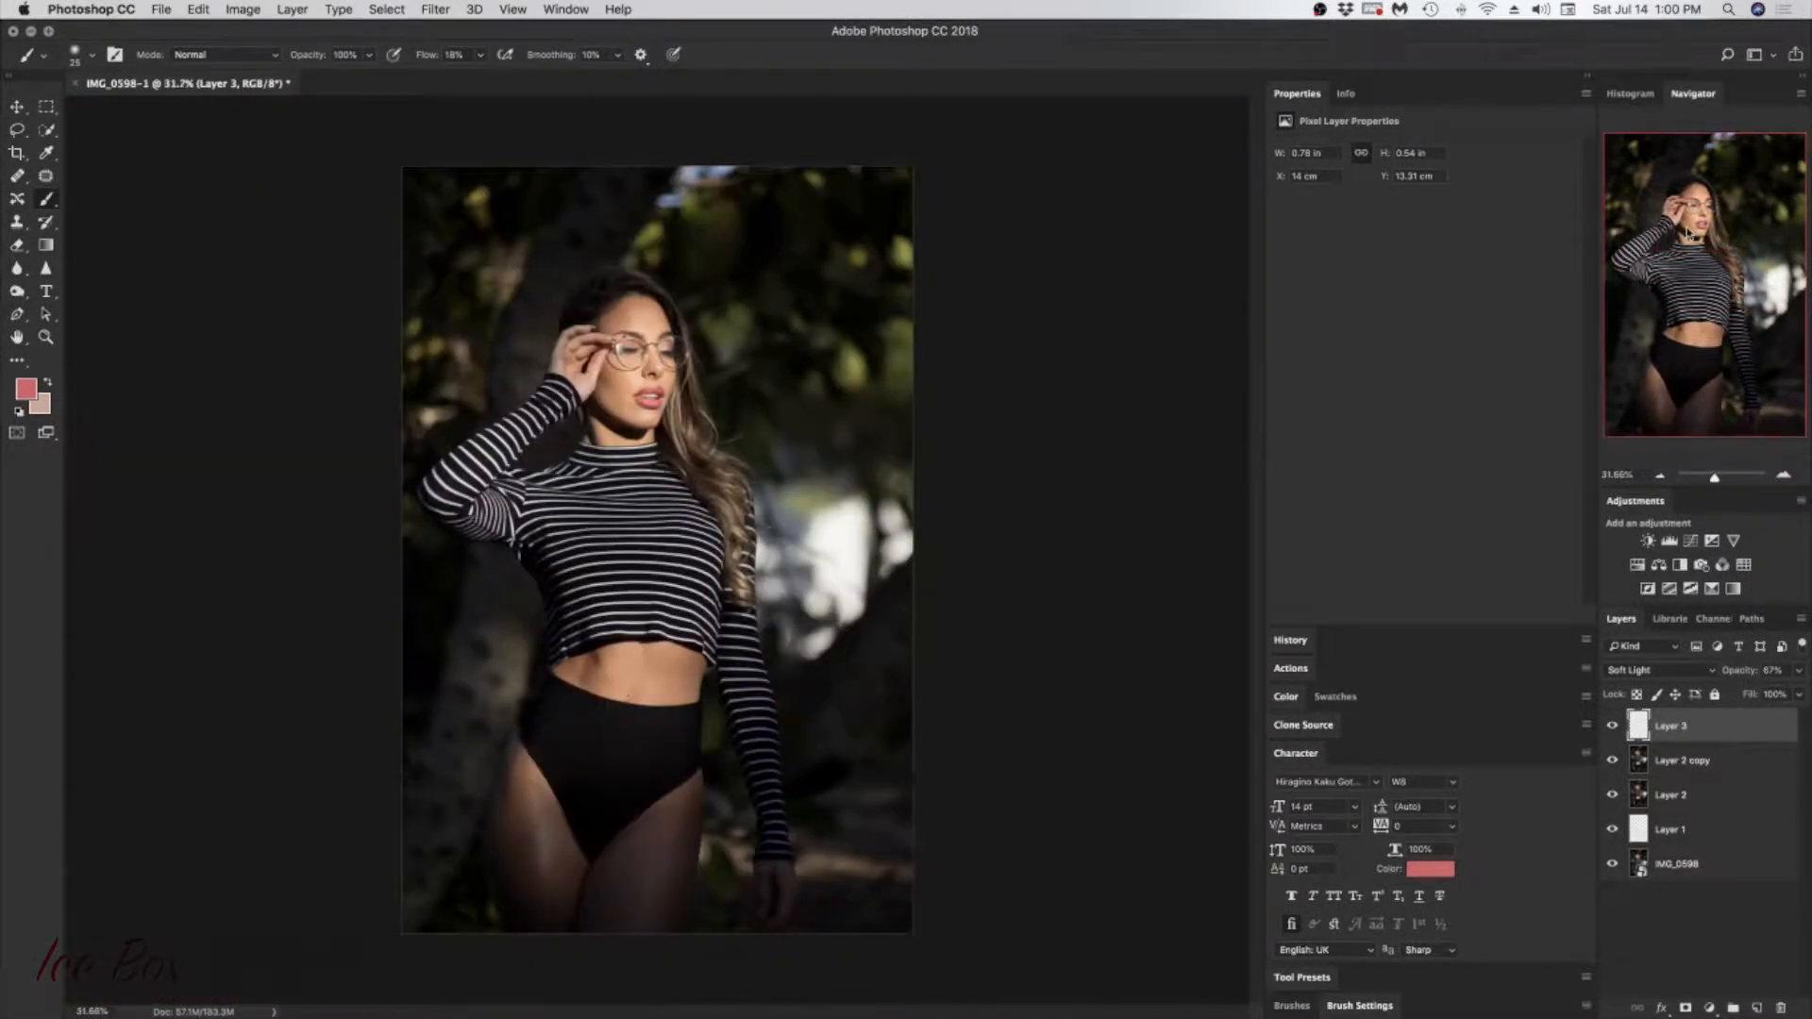
left_click(1727, 475)
left_click_drag(1688, 262, 1674, 197)
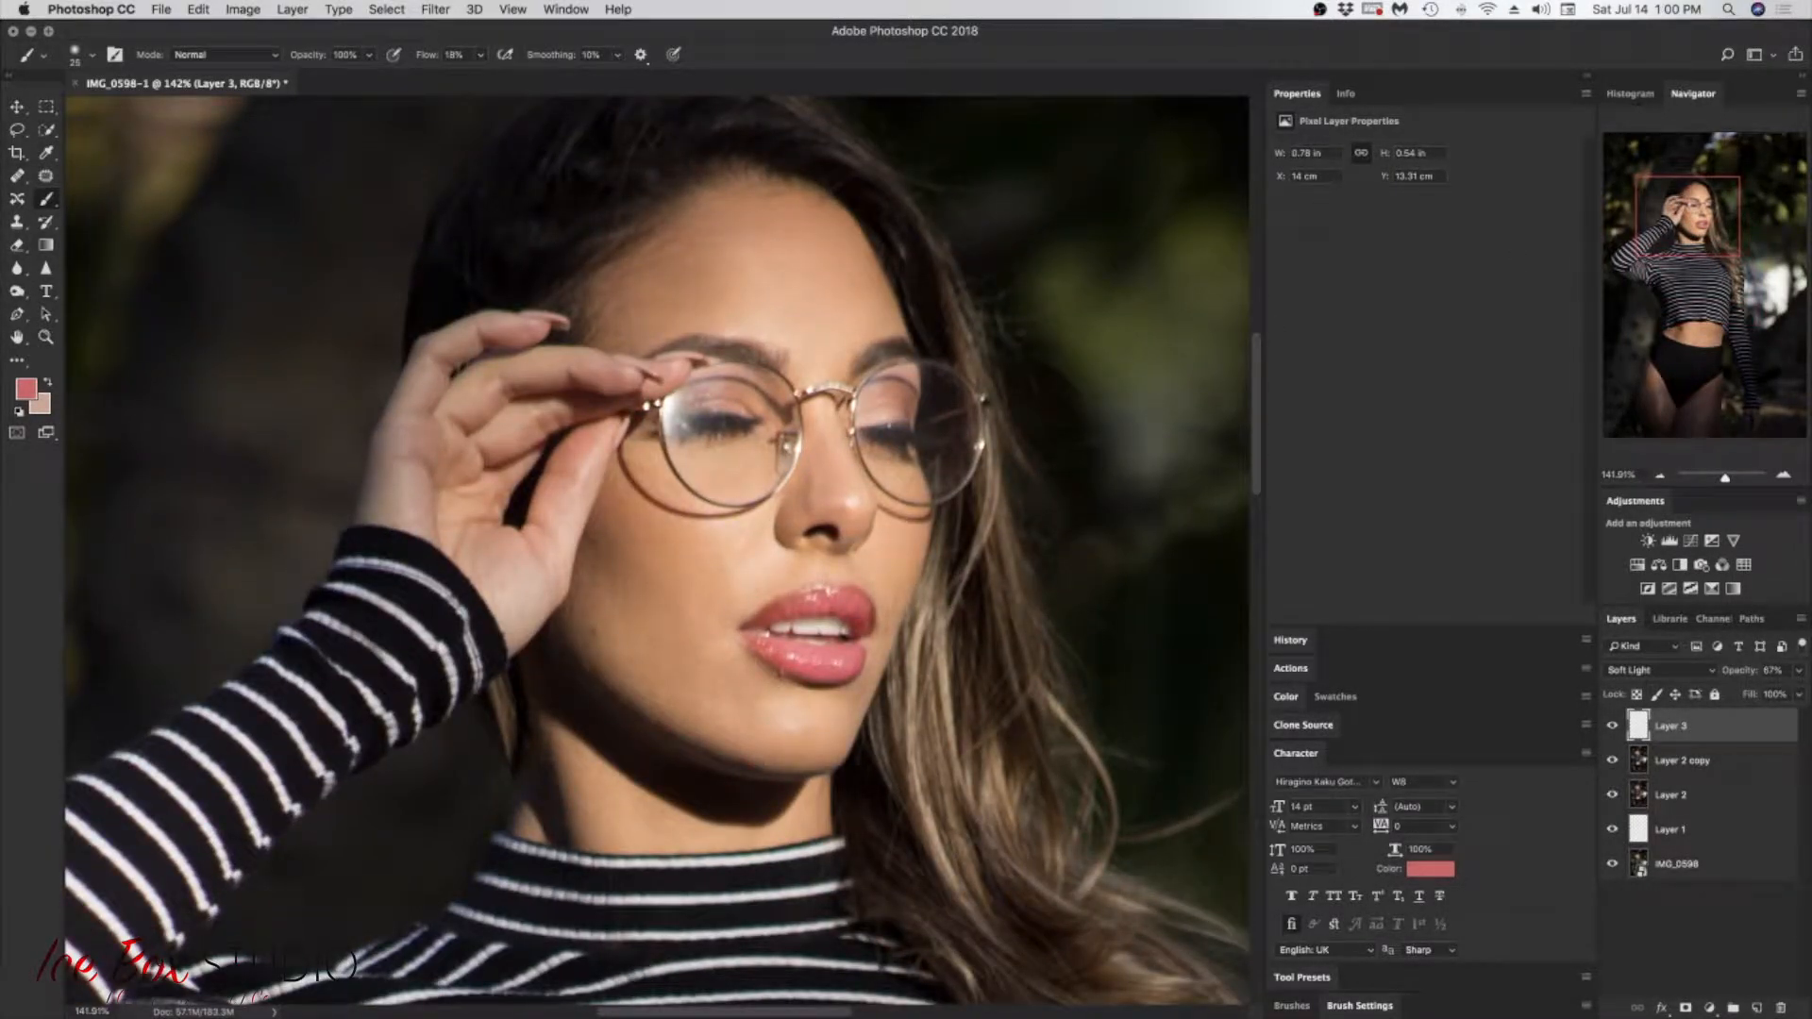
right_click(618, 635)
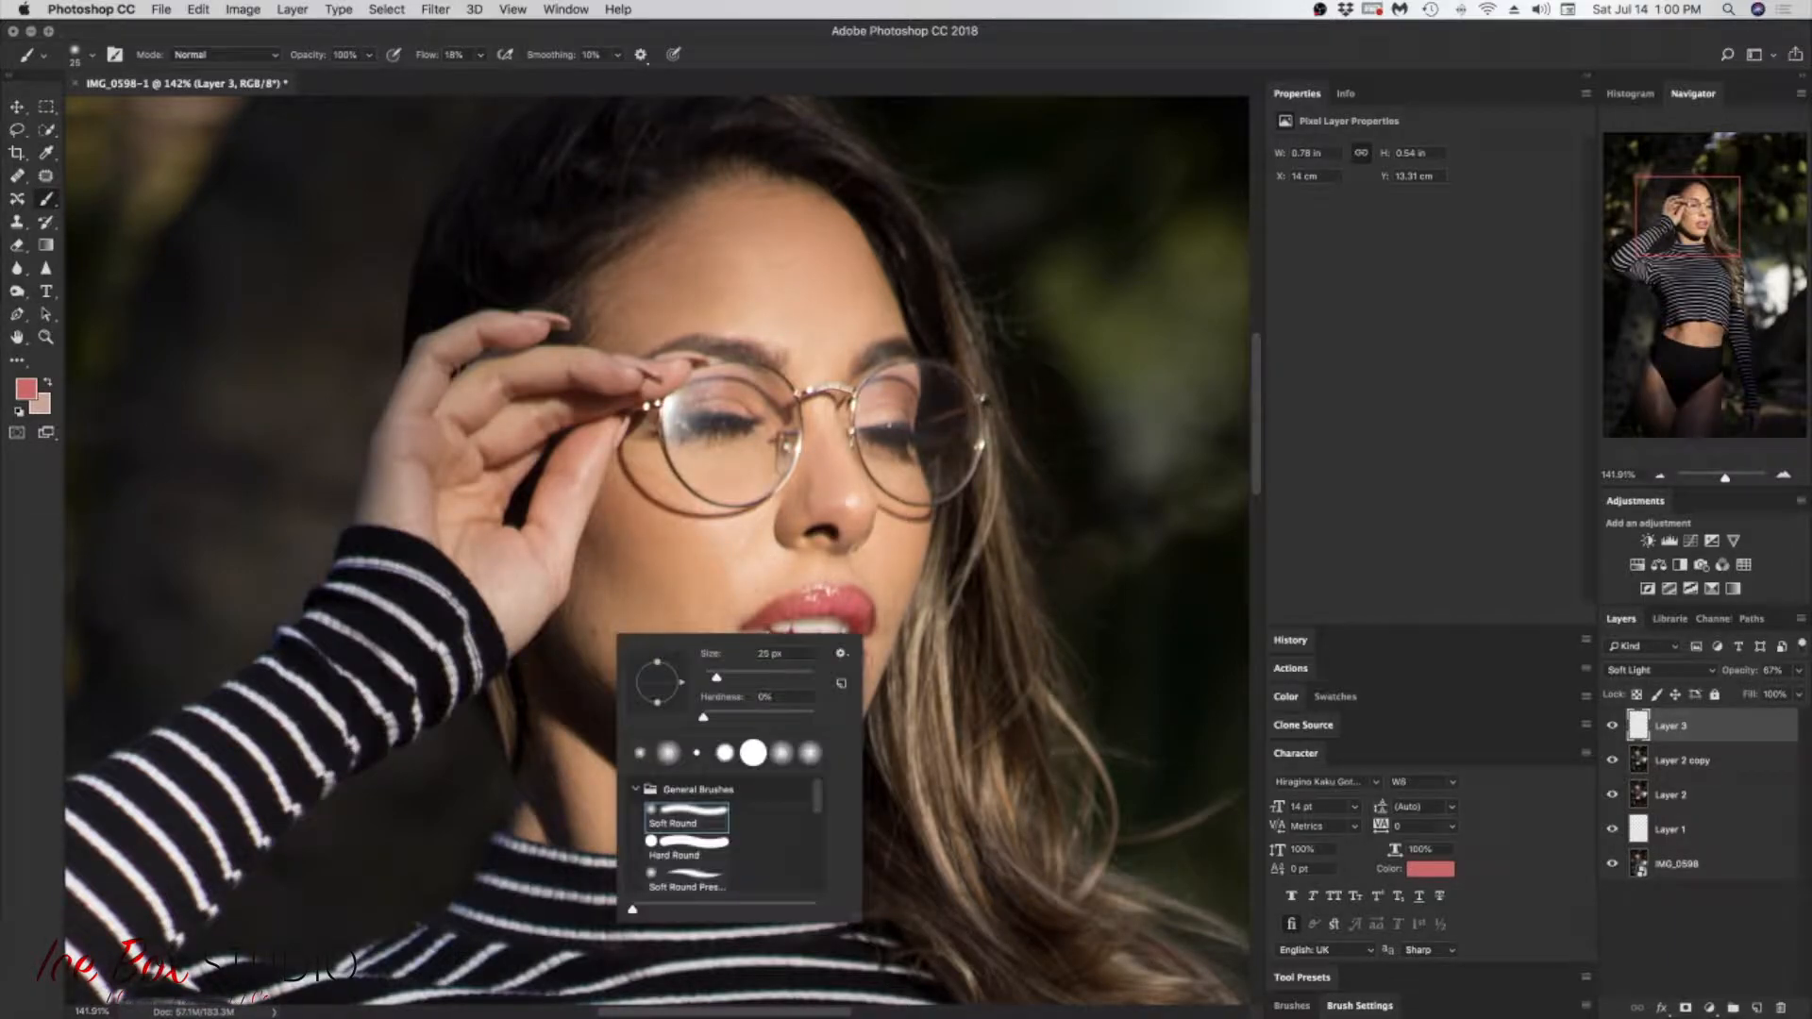
mouse_move(766, 673)
left_mouse_down()
mouse_move(627, 554)
mouse_move(763, 677)
mouse_move(696, 571)
left_mouse_up()
left_click(763, 677)
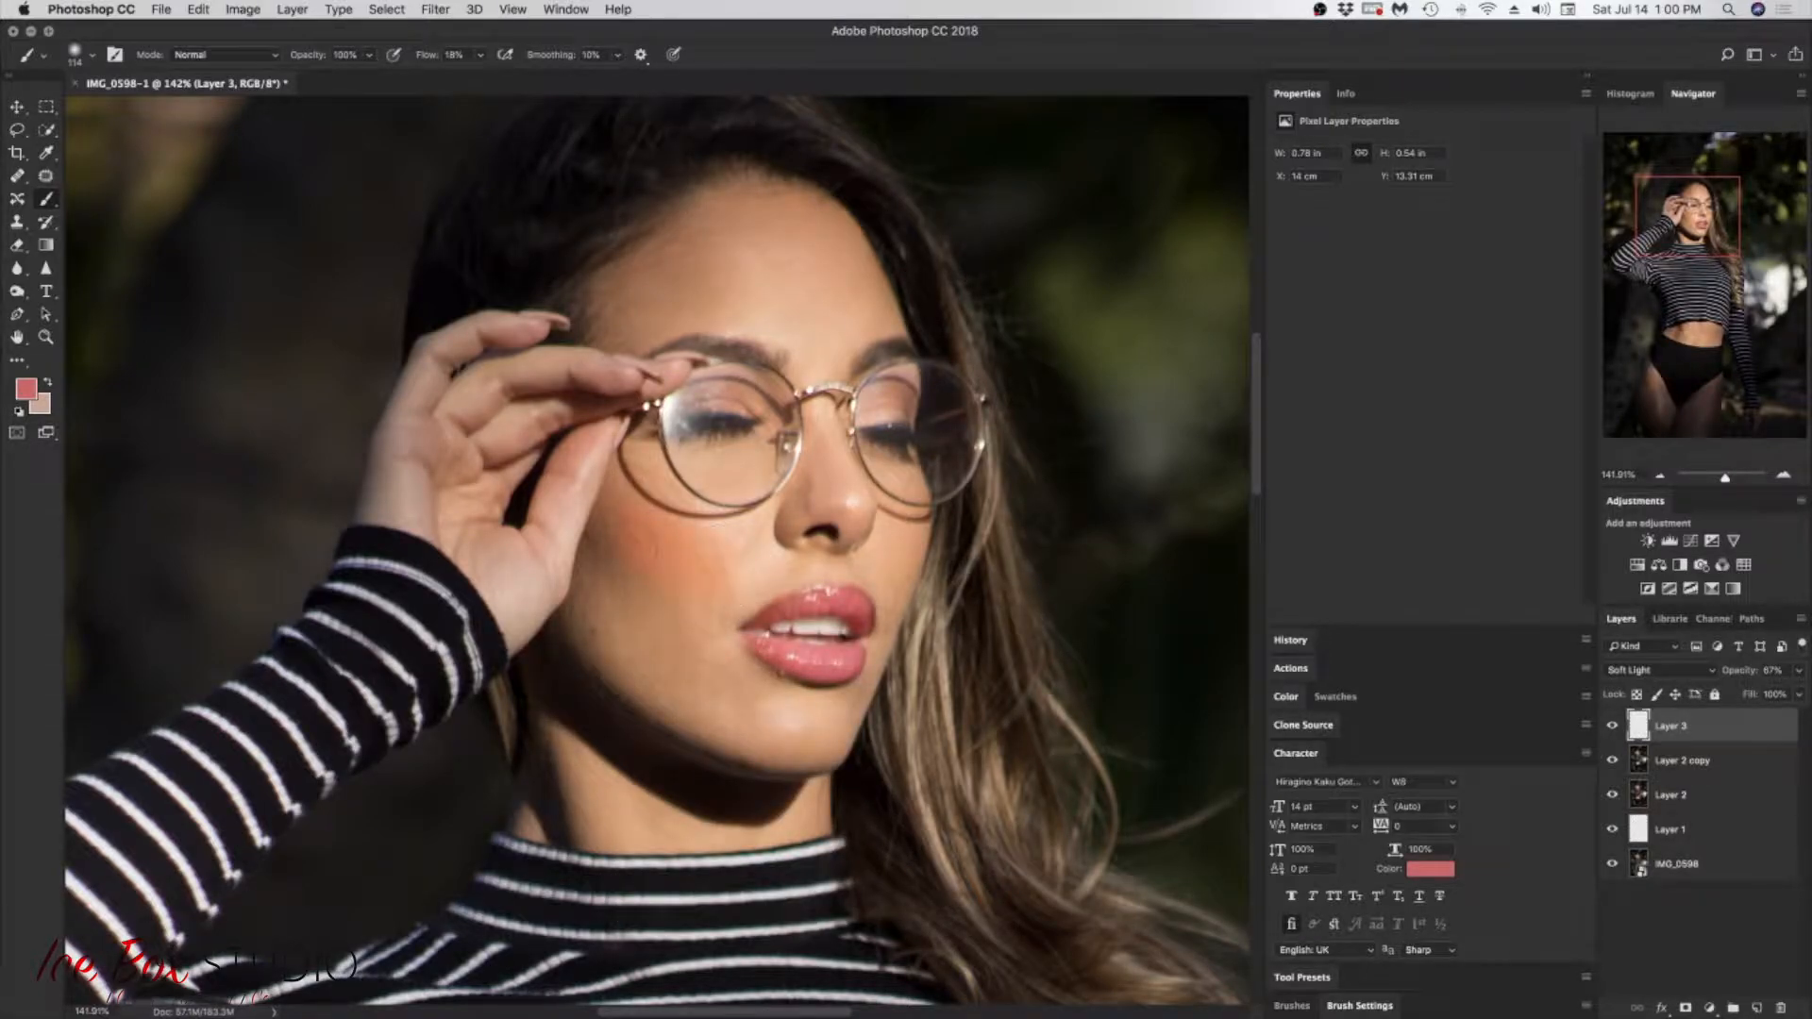
left_click_drag(722, 578, 846, 505)
left_click_drag(825, 741, 842, 758)
left_click(719, 595)
Step: Lower Layer 3's opacity to 34% and toggle its visibility to compare the face with and without the makeup
left_click_drag(1799, 678, 1747, 698)
mouse_move(1725, 480)
left_mouse_down()
mouse_move(1706, 482)
mouse_move(1761, 486)
mouse_move(1712, 490)
mouse_move(1739, 484)
left_mouse_up()
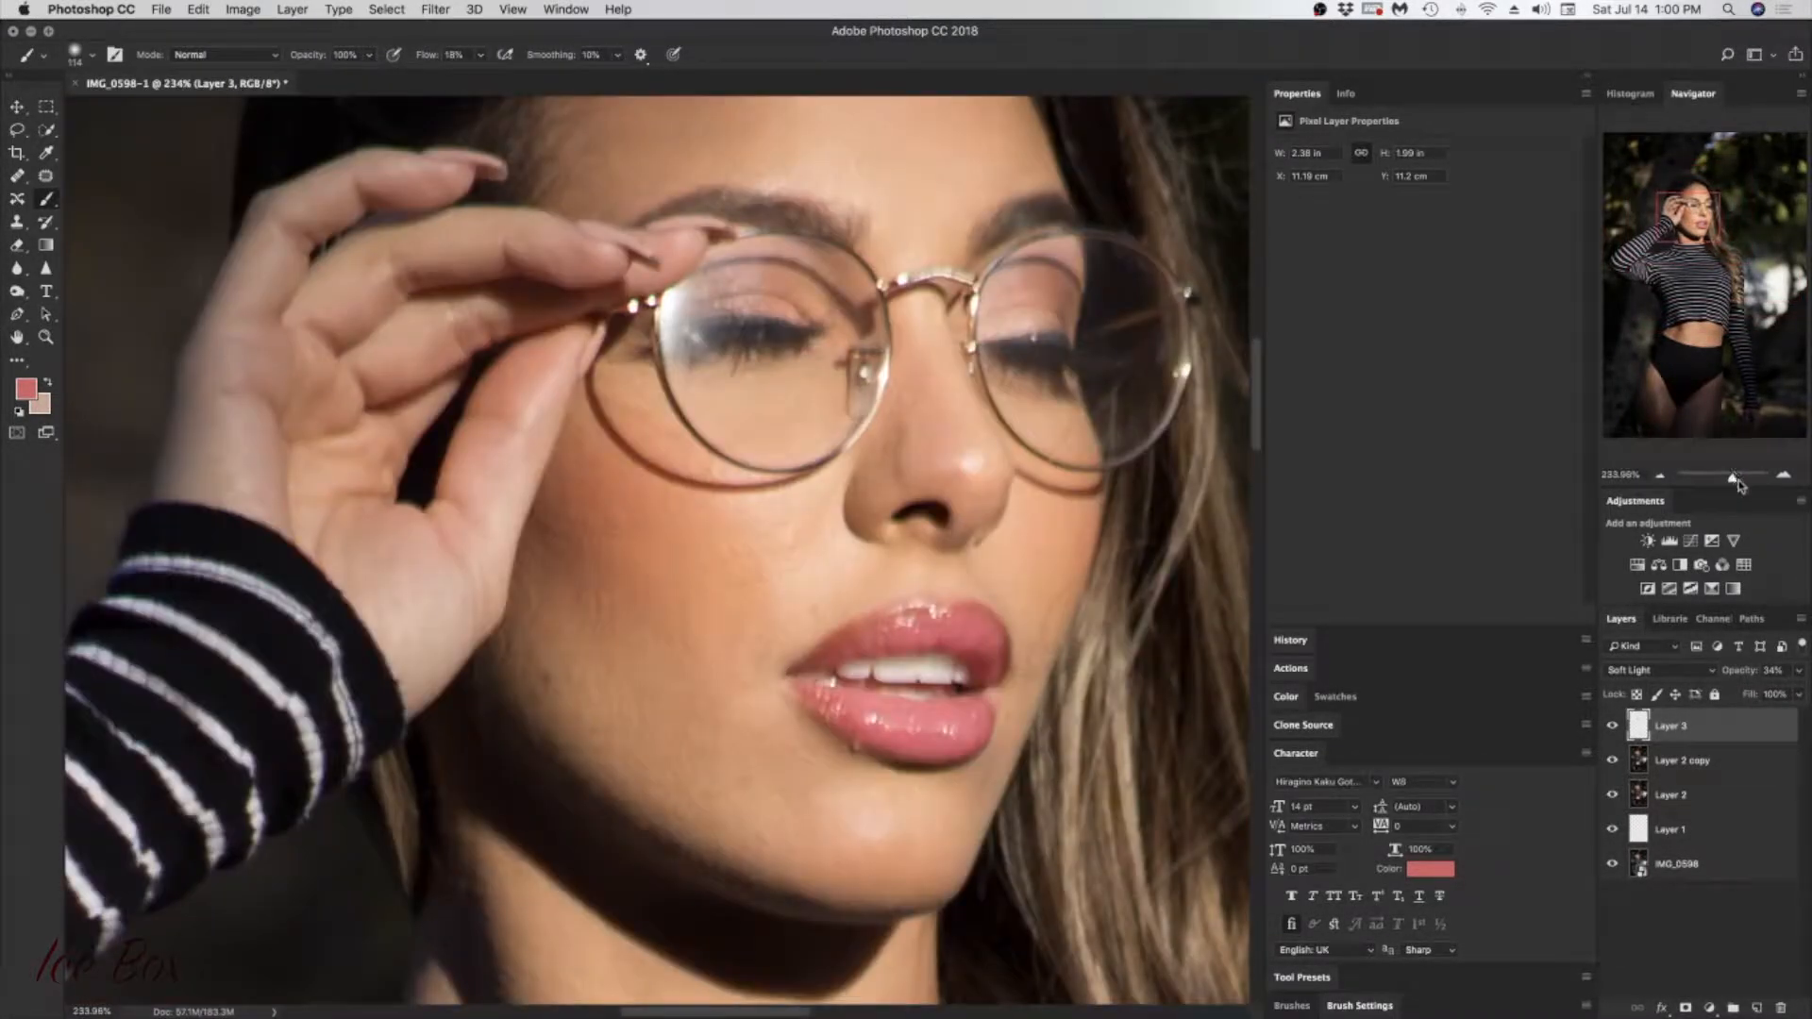
left_click(1613, 728)
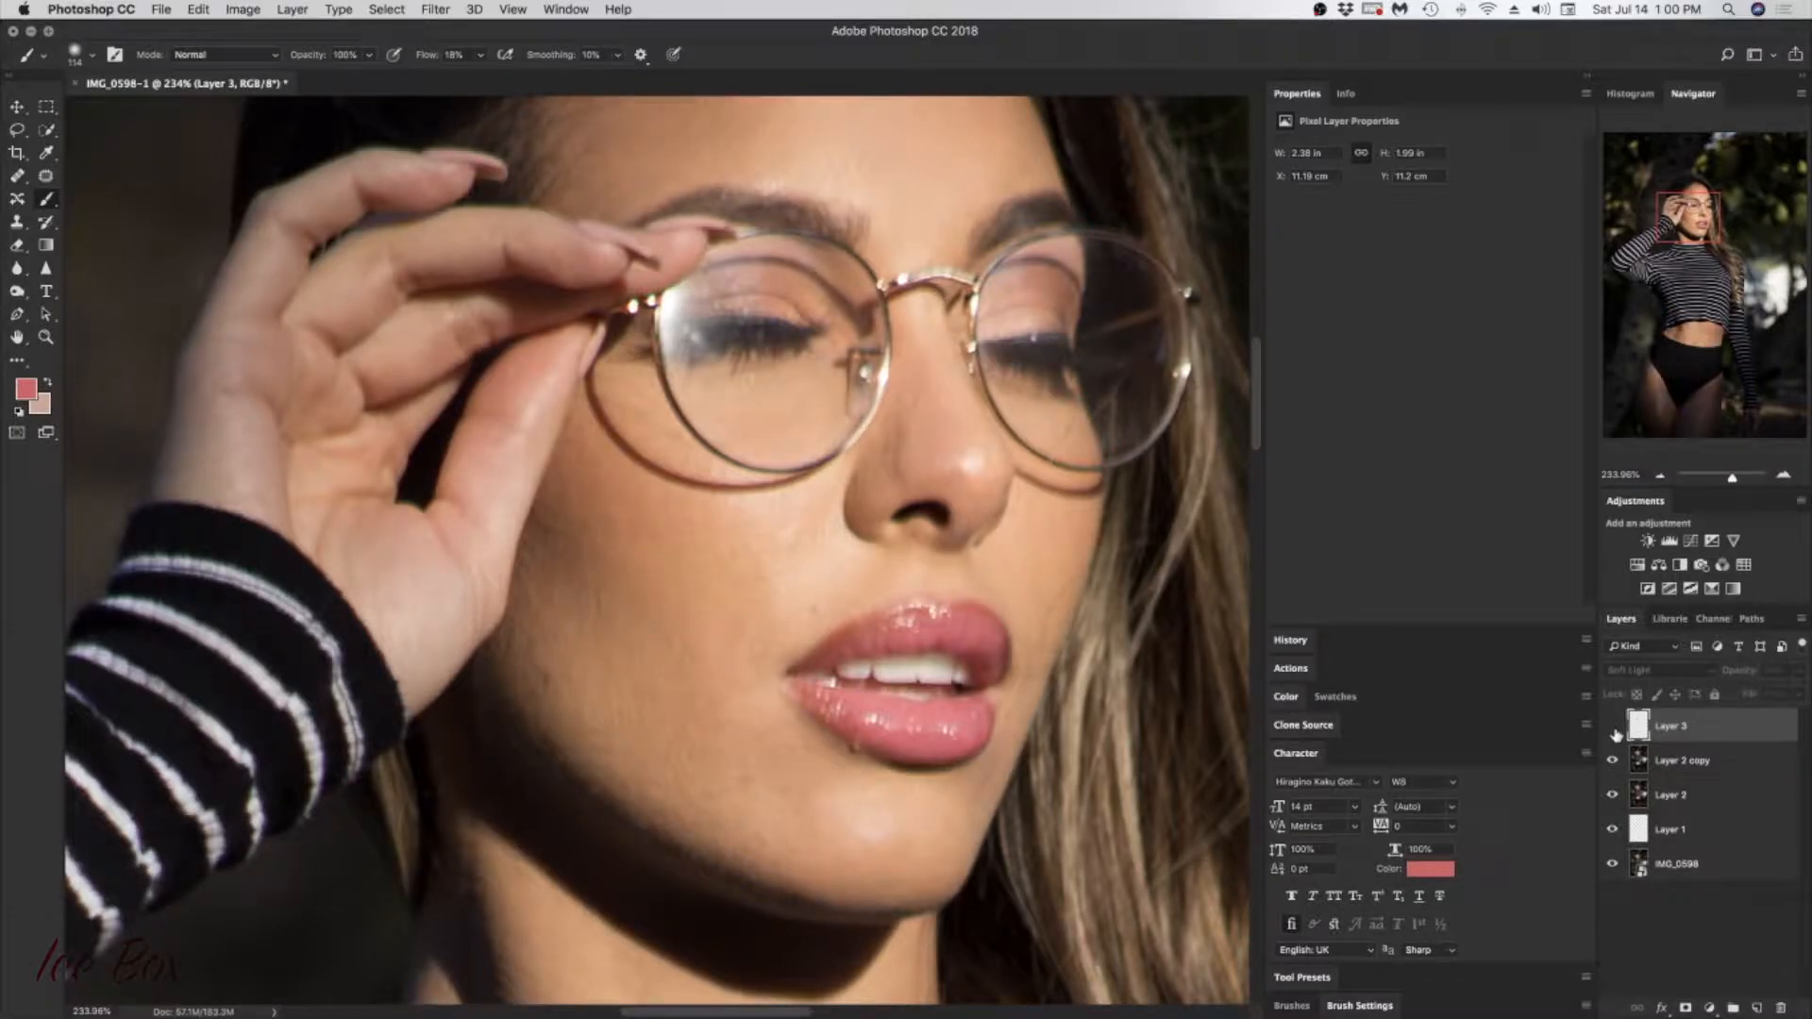
left_click(1614, 728)
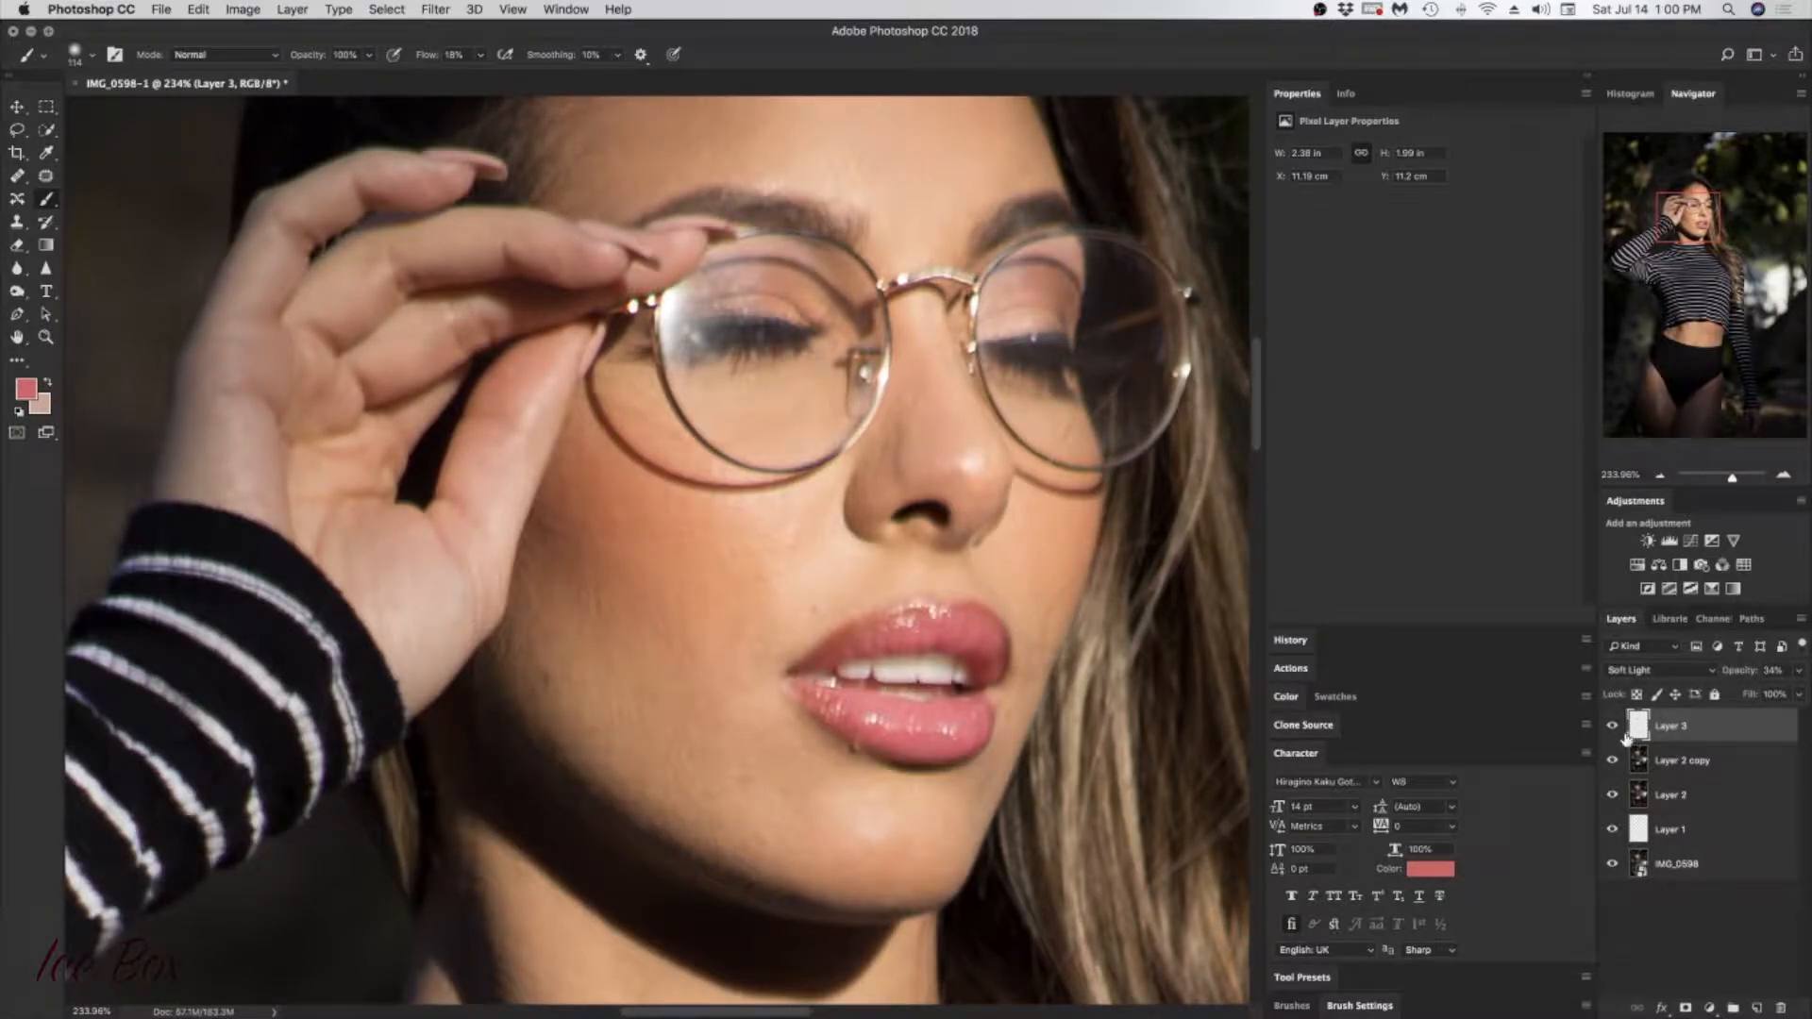
left_click(1613, 728)
left_click(1613, 728)
left_click(1613, 729)
Step: Switch to the Clone Stamp tool and turn Layer 3's visibility back on
left_click_drag(1732, 483, 1726, 481)
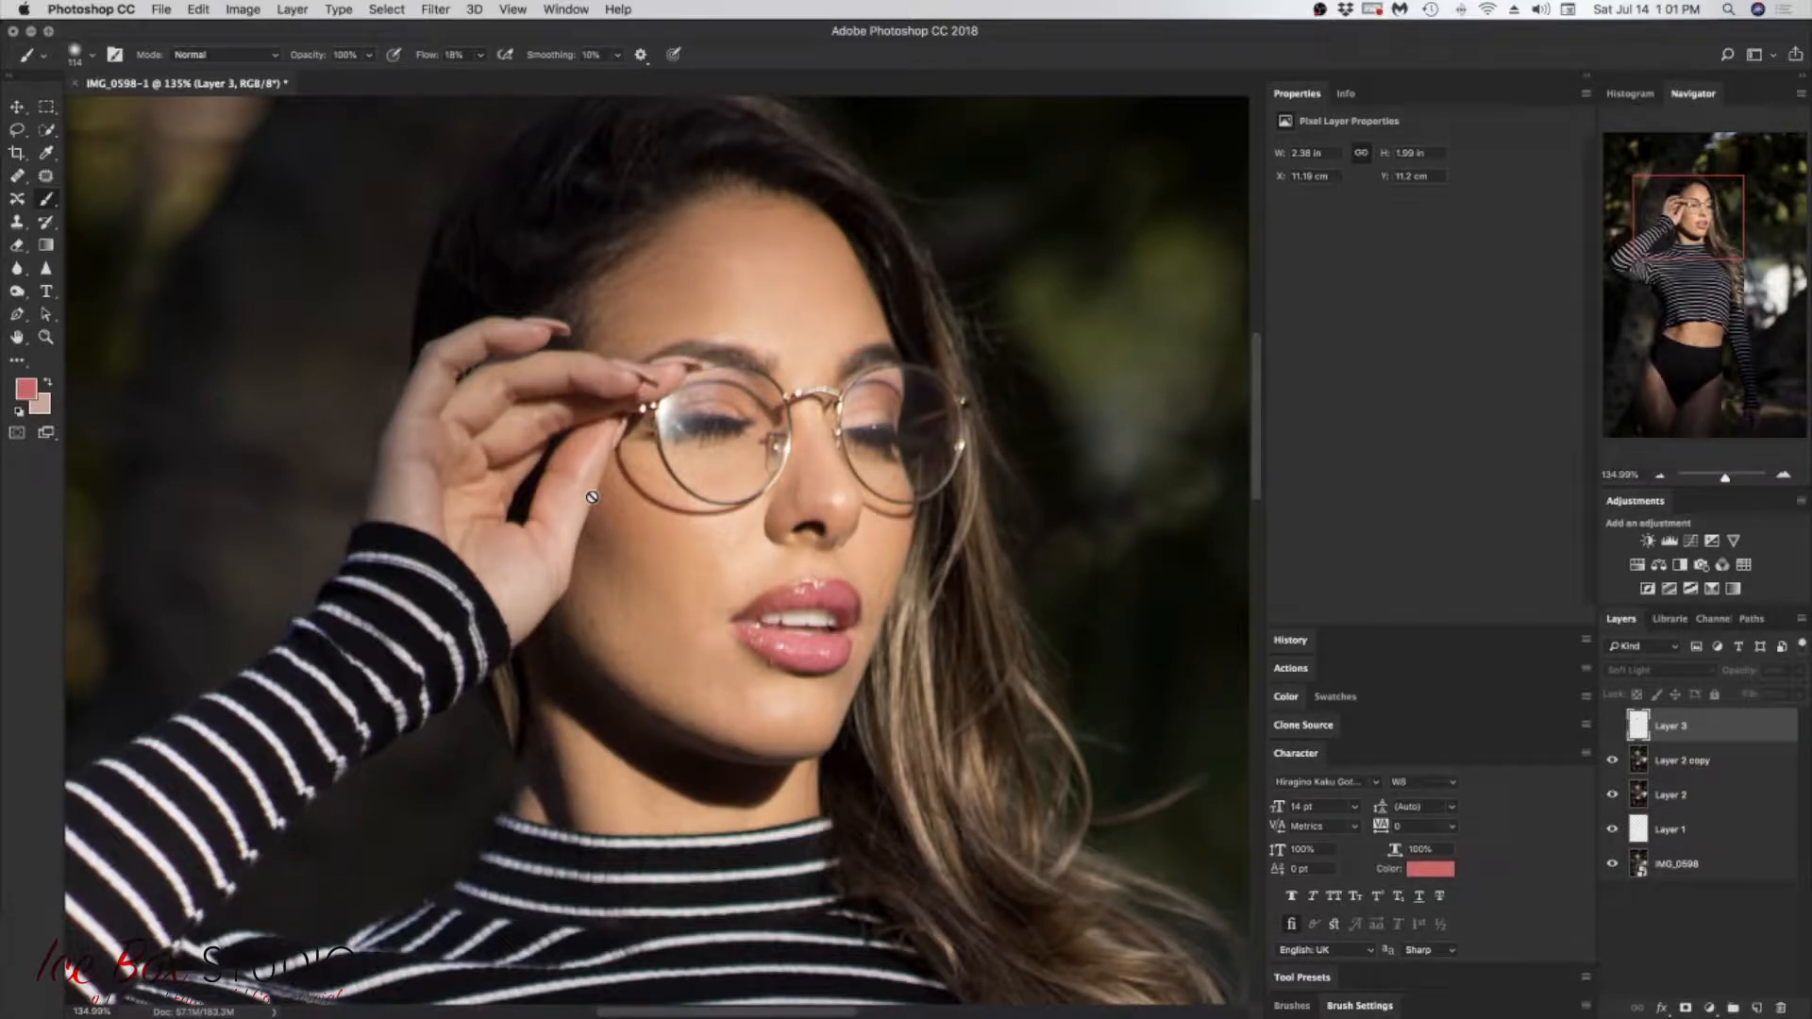
left_click(19, 222)
left_click(609, 564)
key("super+z")
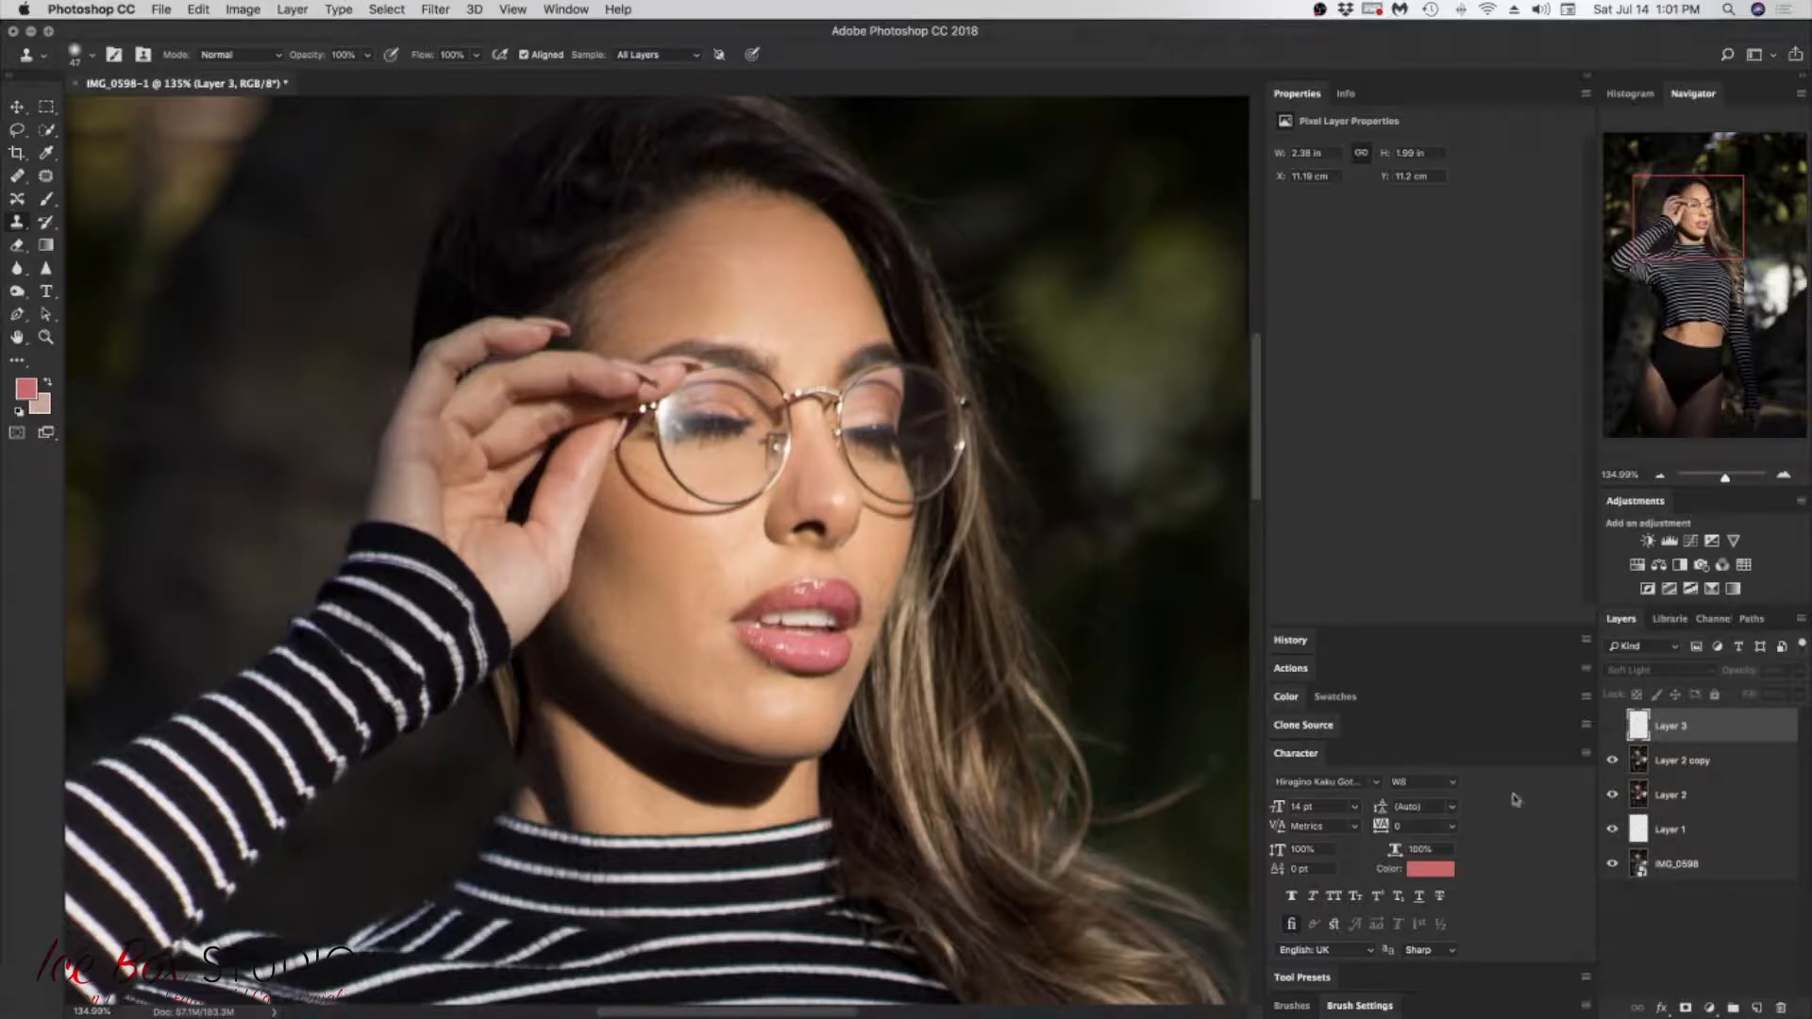
left_click(1612, 727)
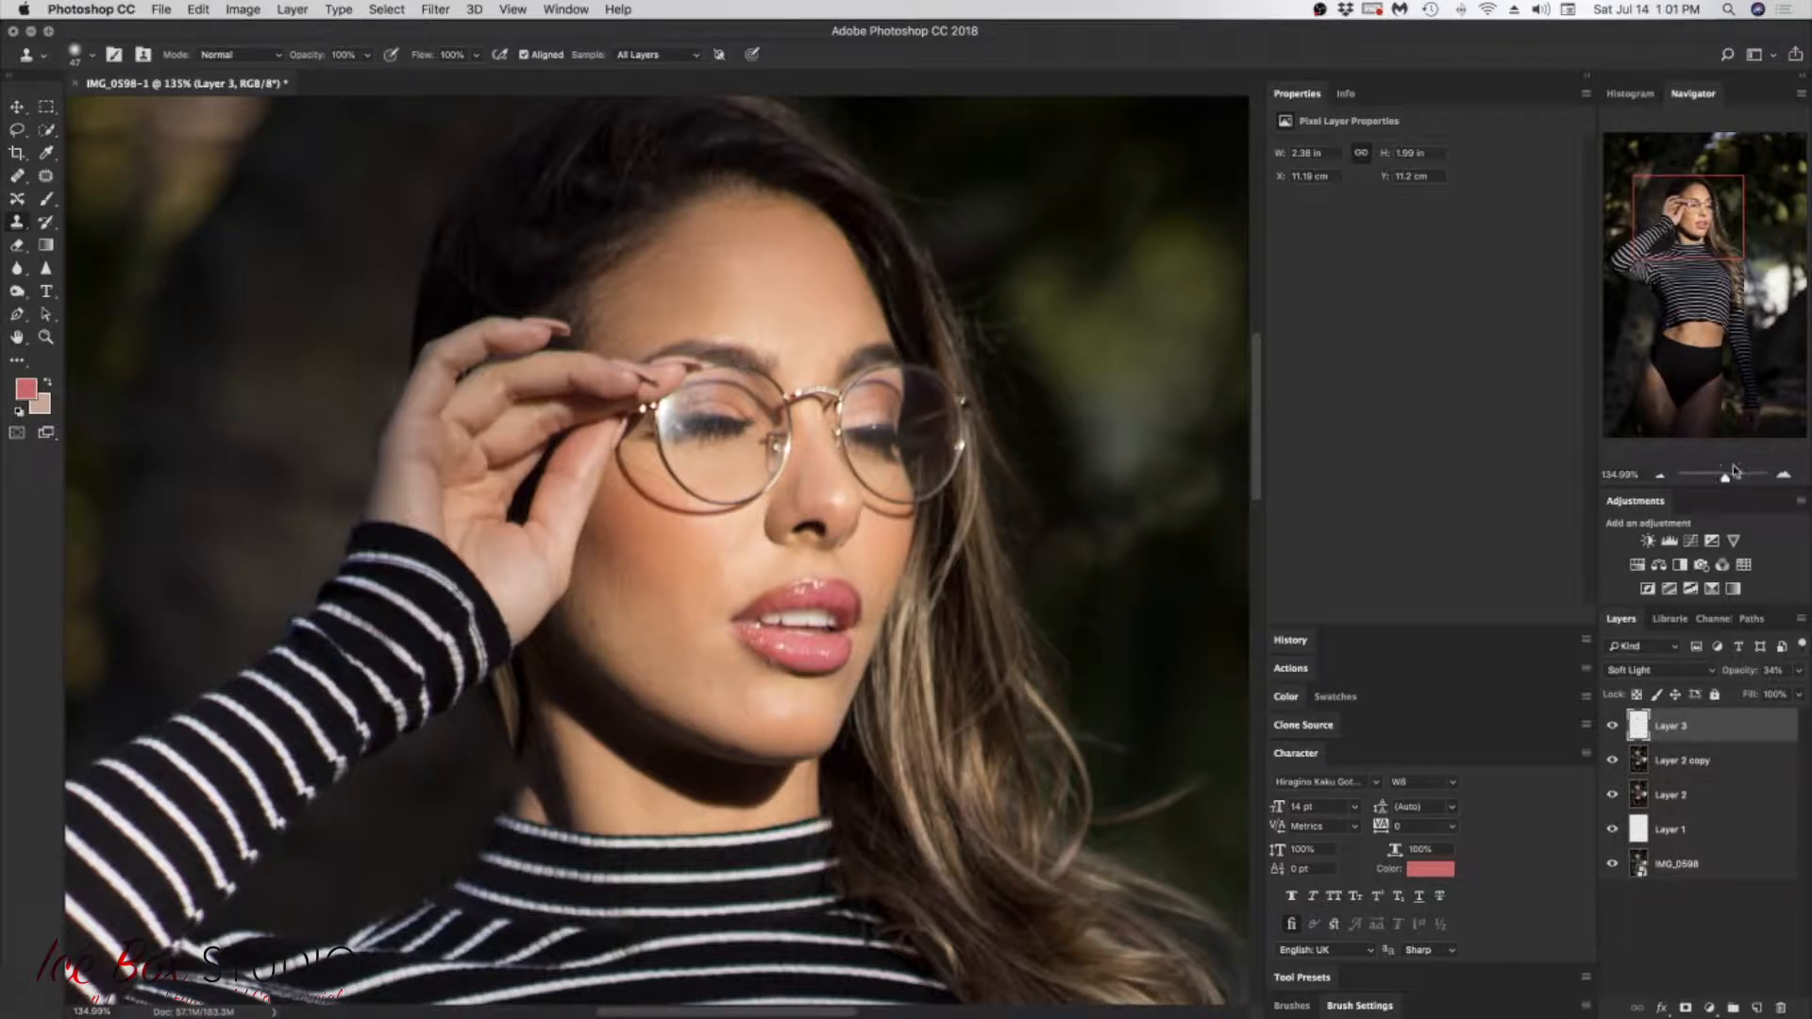
Step: Resize the soft round Clone Stamp brush to suit small marks on the cheek
left_click_drag(1726, 482, 1738, 478)
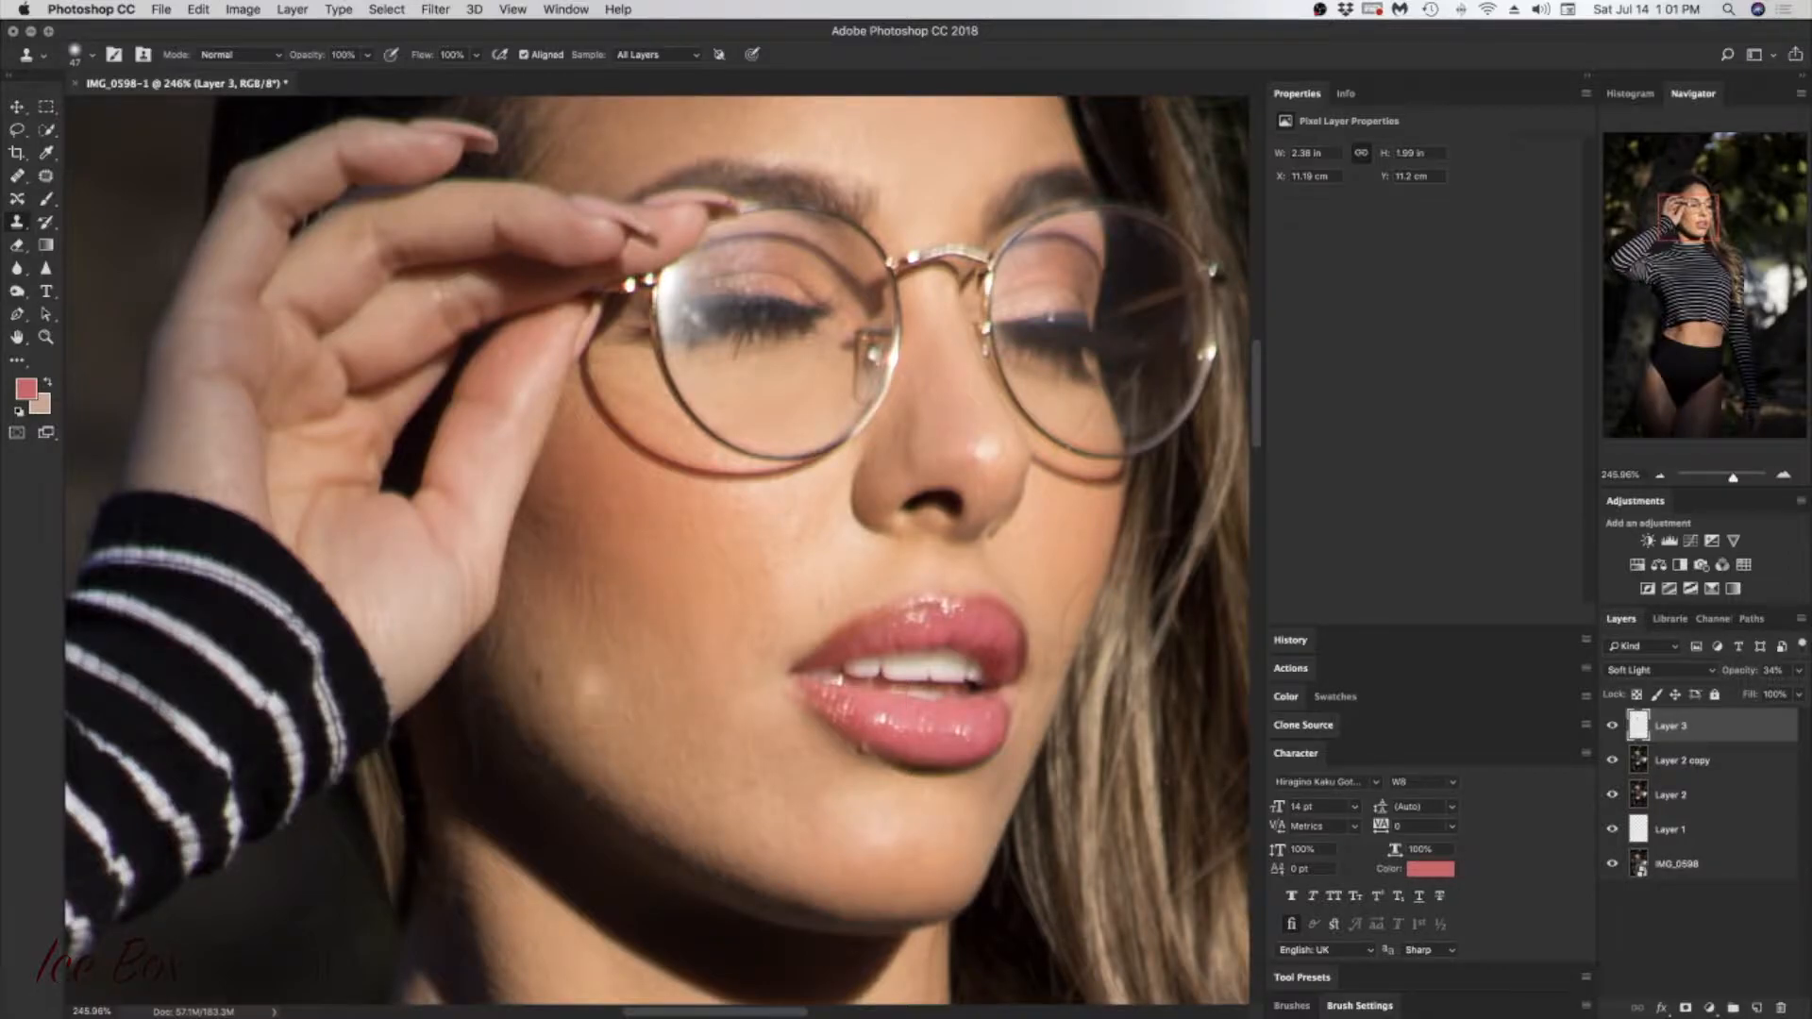
right_click(590, 683)
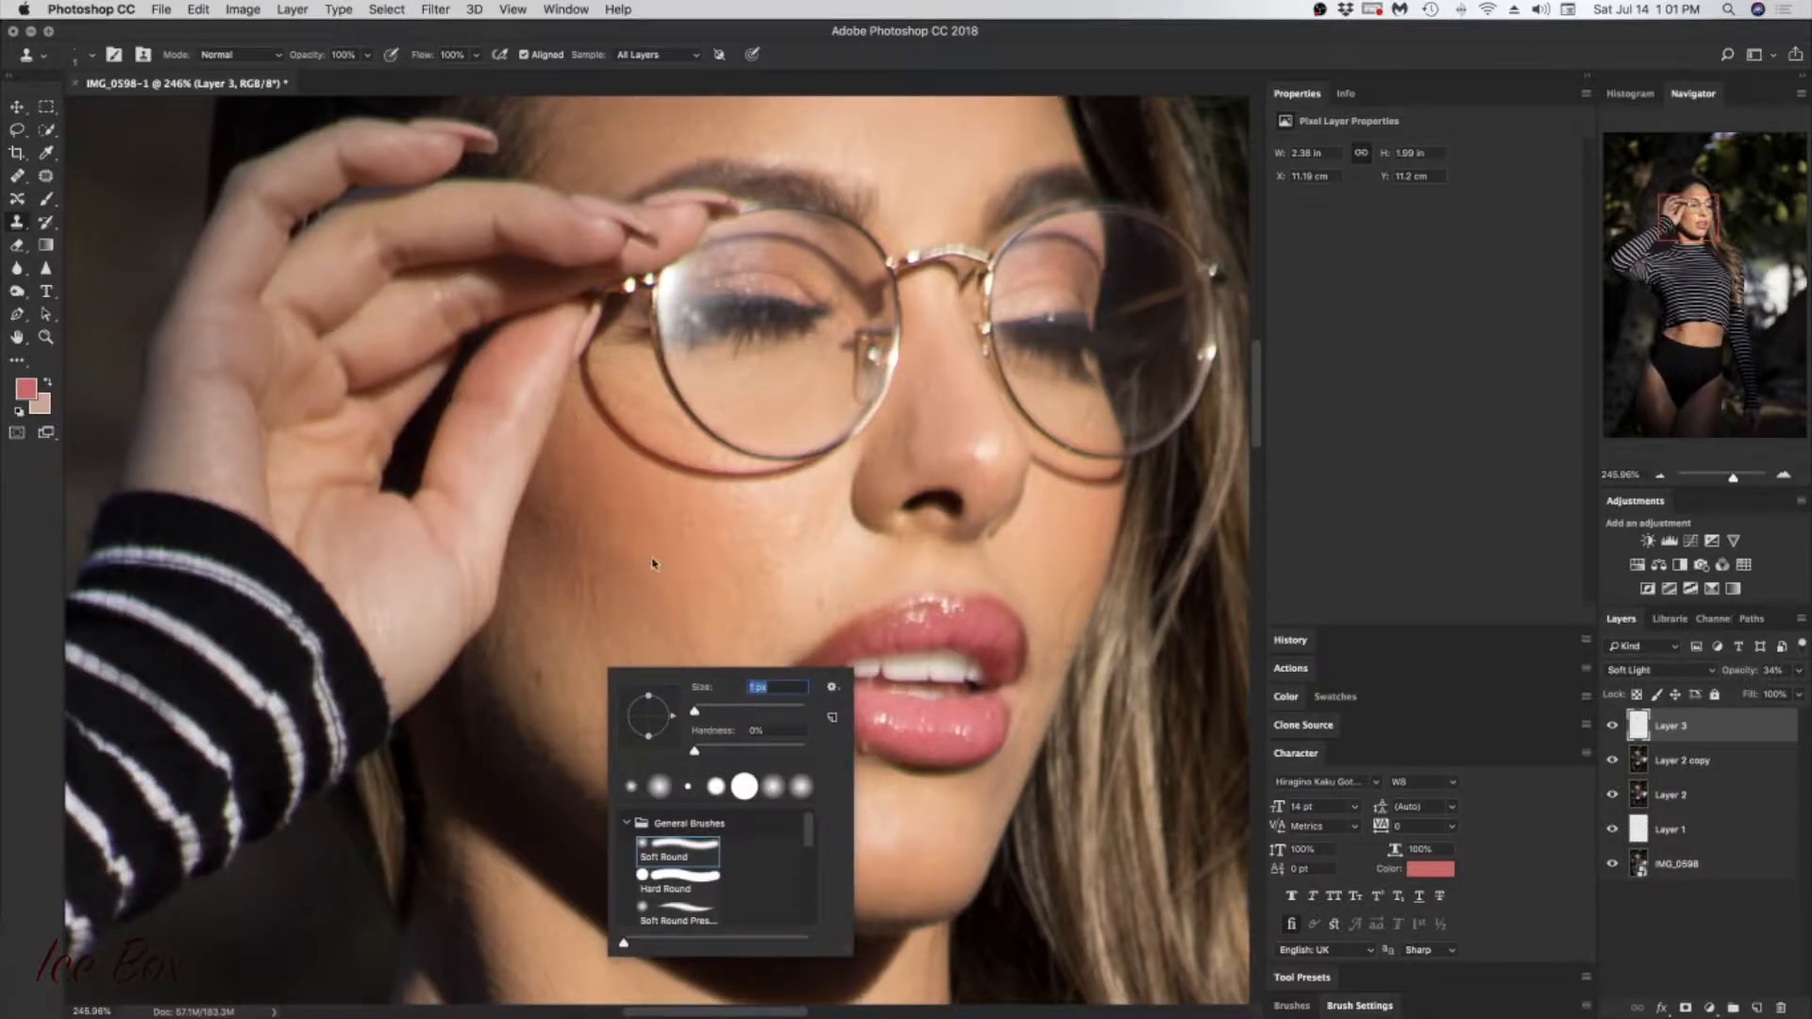
left_click(708, 709)
left_click(922, 357, "alt")
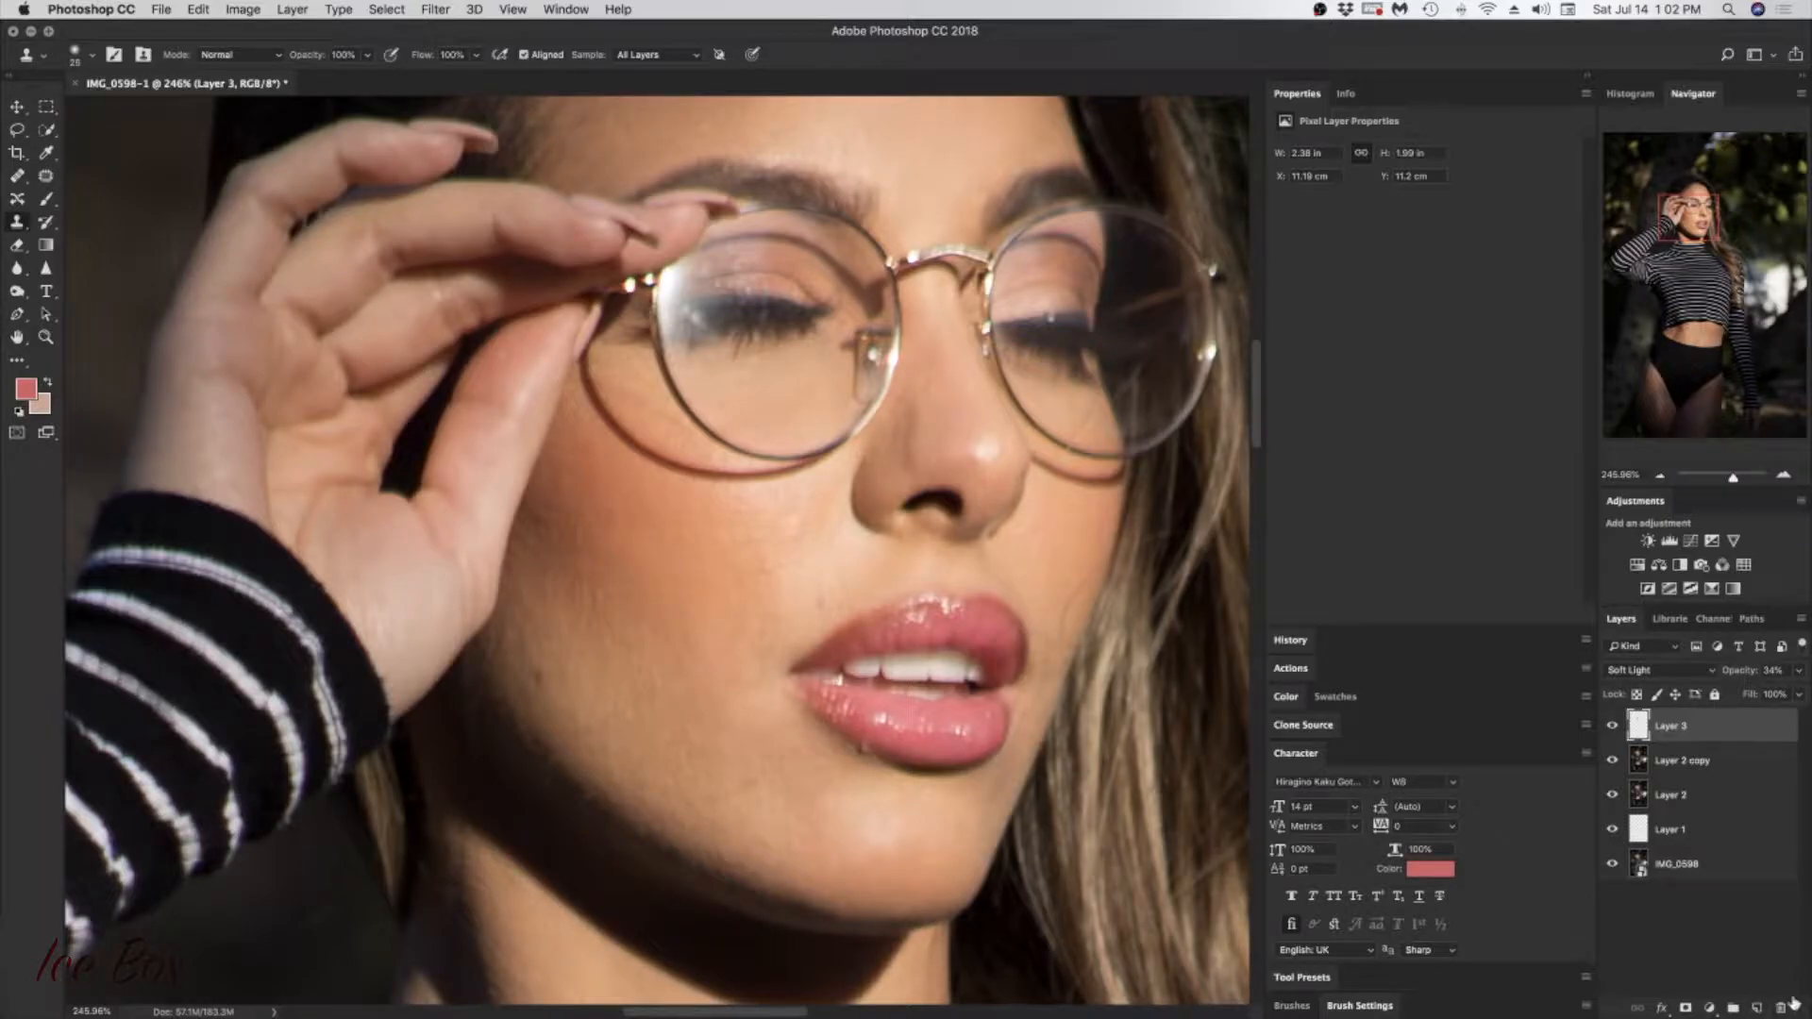
Step: Stamp all visible layers into a new layer and add an empty layer above it
key("super+alt+shift+e")
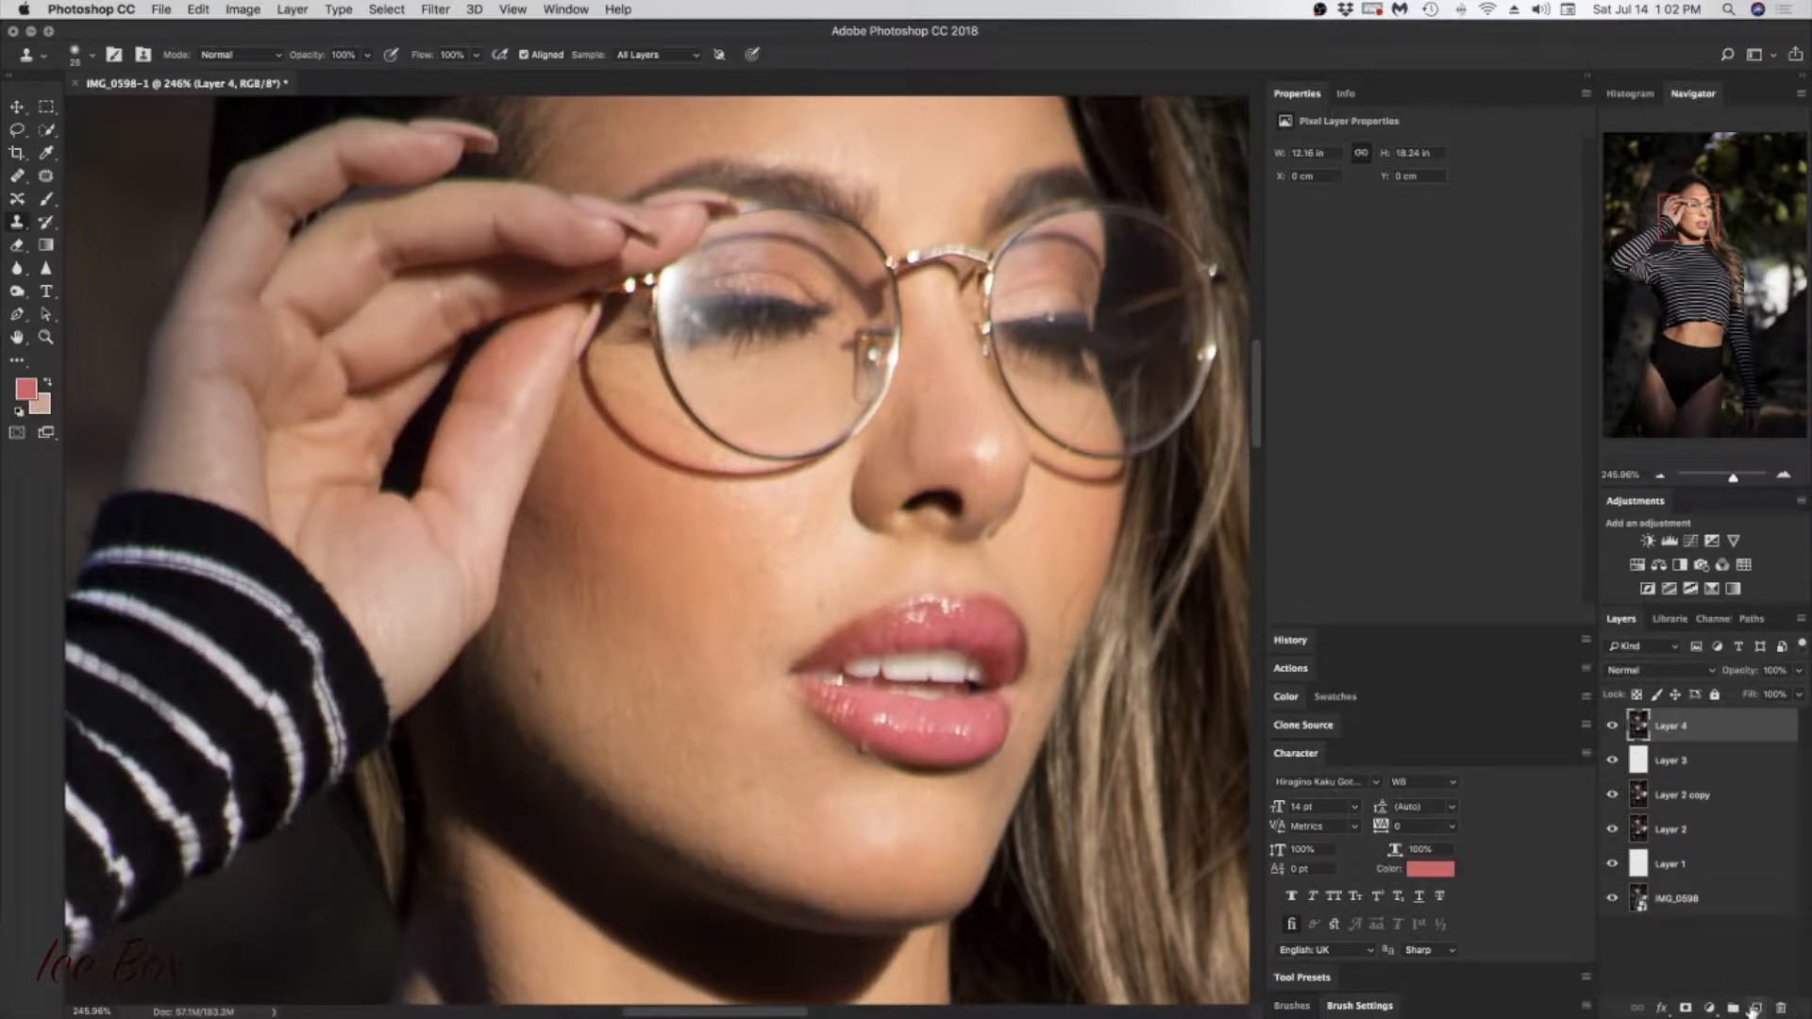
left_click(1755, 1008)
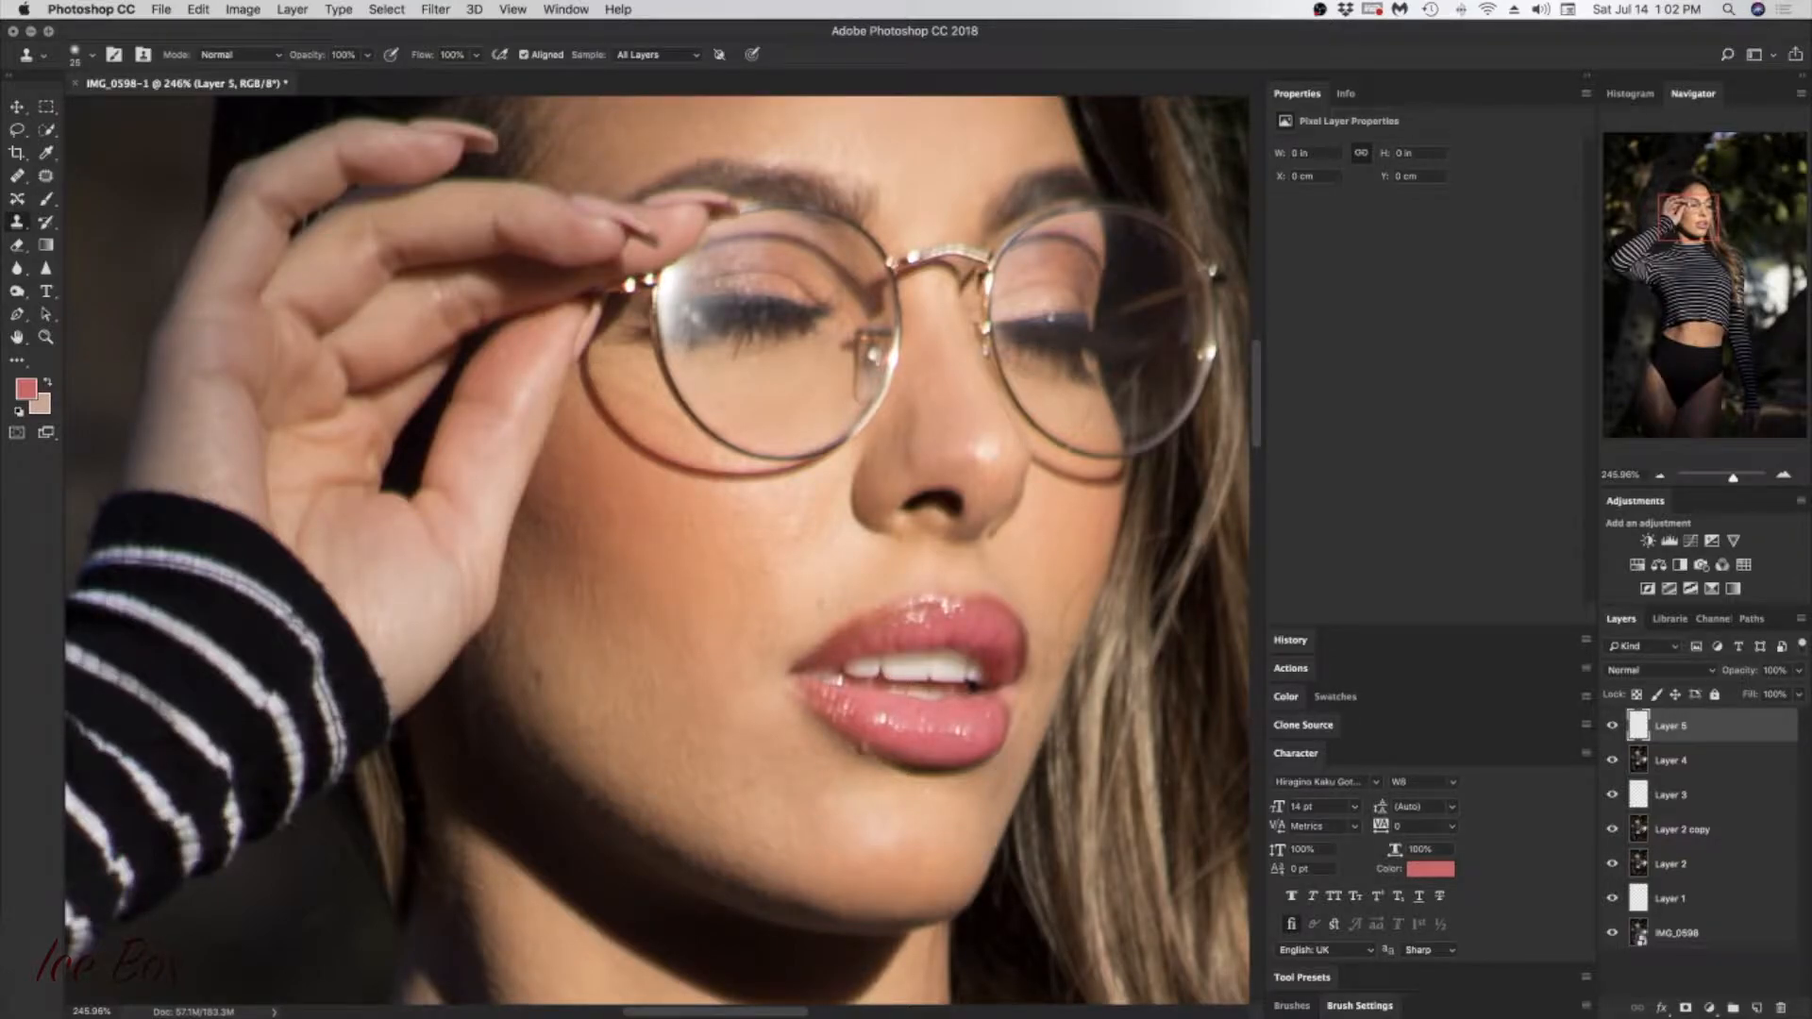
Step: Clone out the small skin marks on the cheek and chin on Layer 5, and undo the last stroke
left_click(904, 799)
left_click(532, 672)
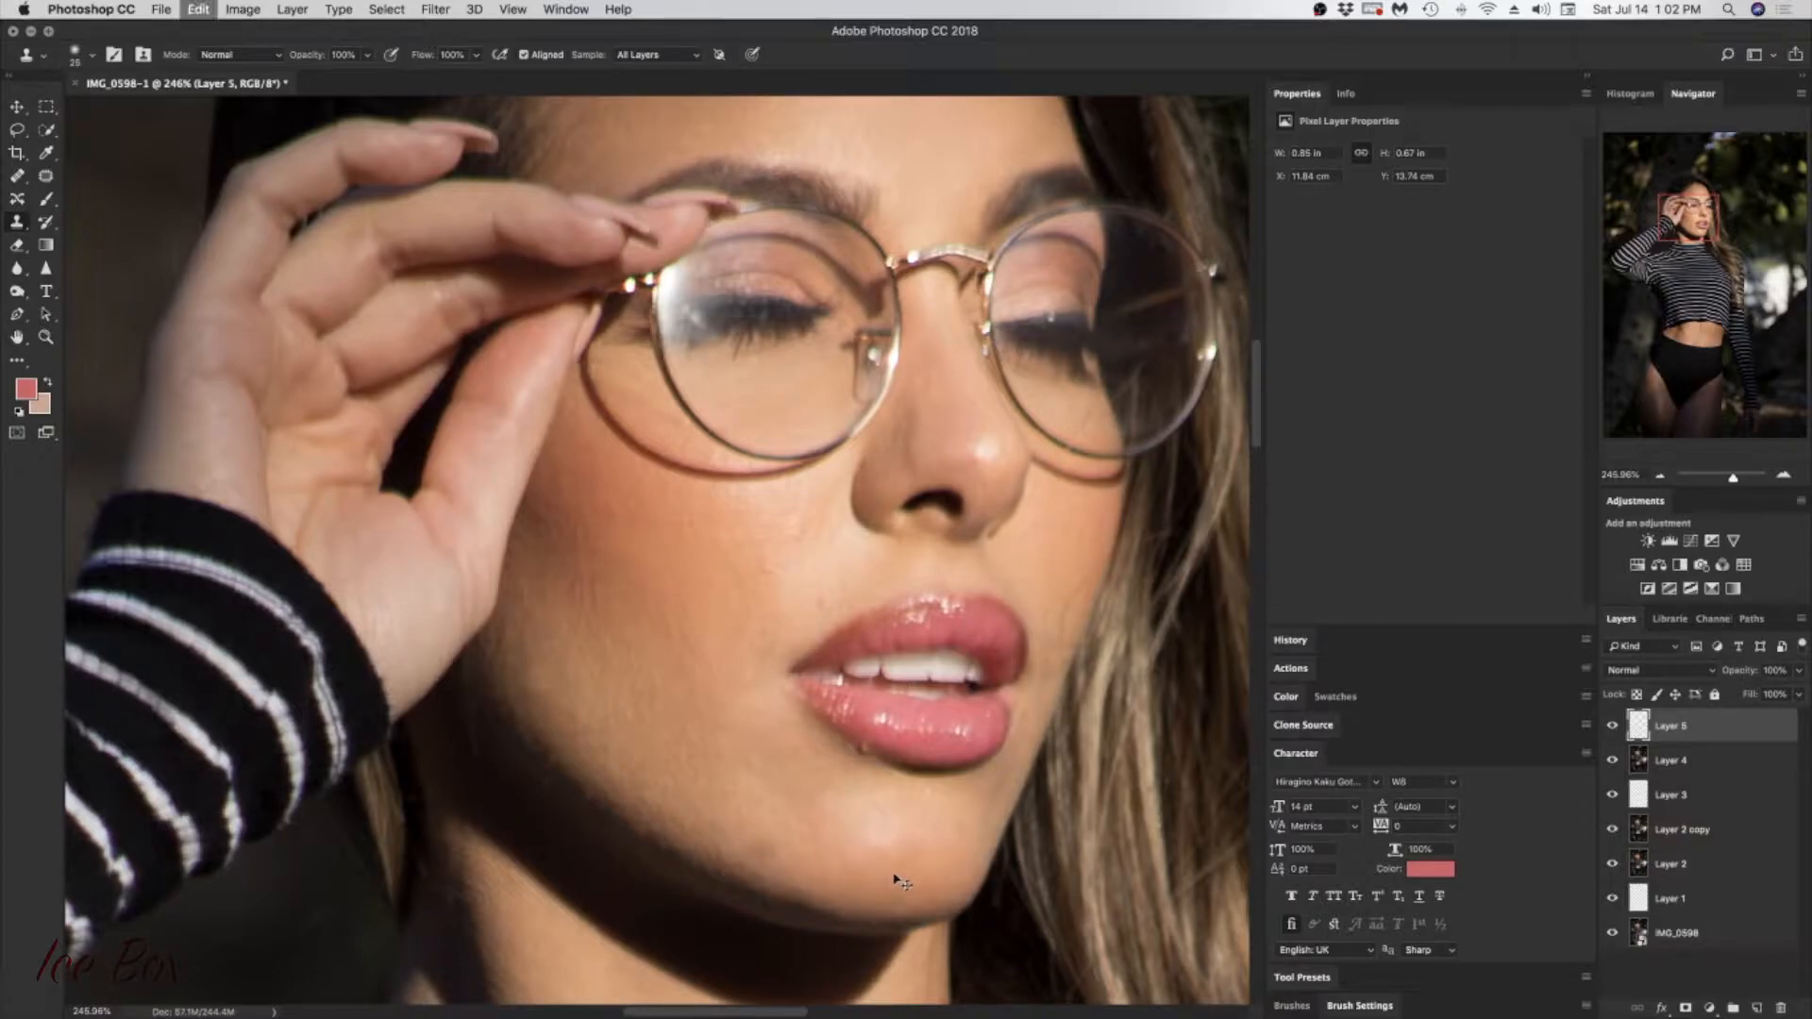
key("super+z")
Step: Clone dark background over the flyaway hairs beside the head on Layer 5, and step back the last two edits
left_click_drag(1689, 208, 1689, 186)
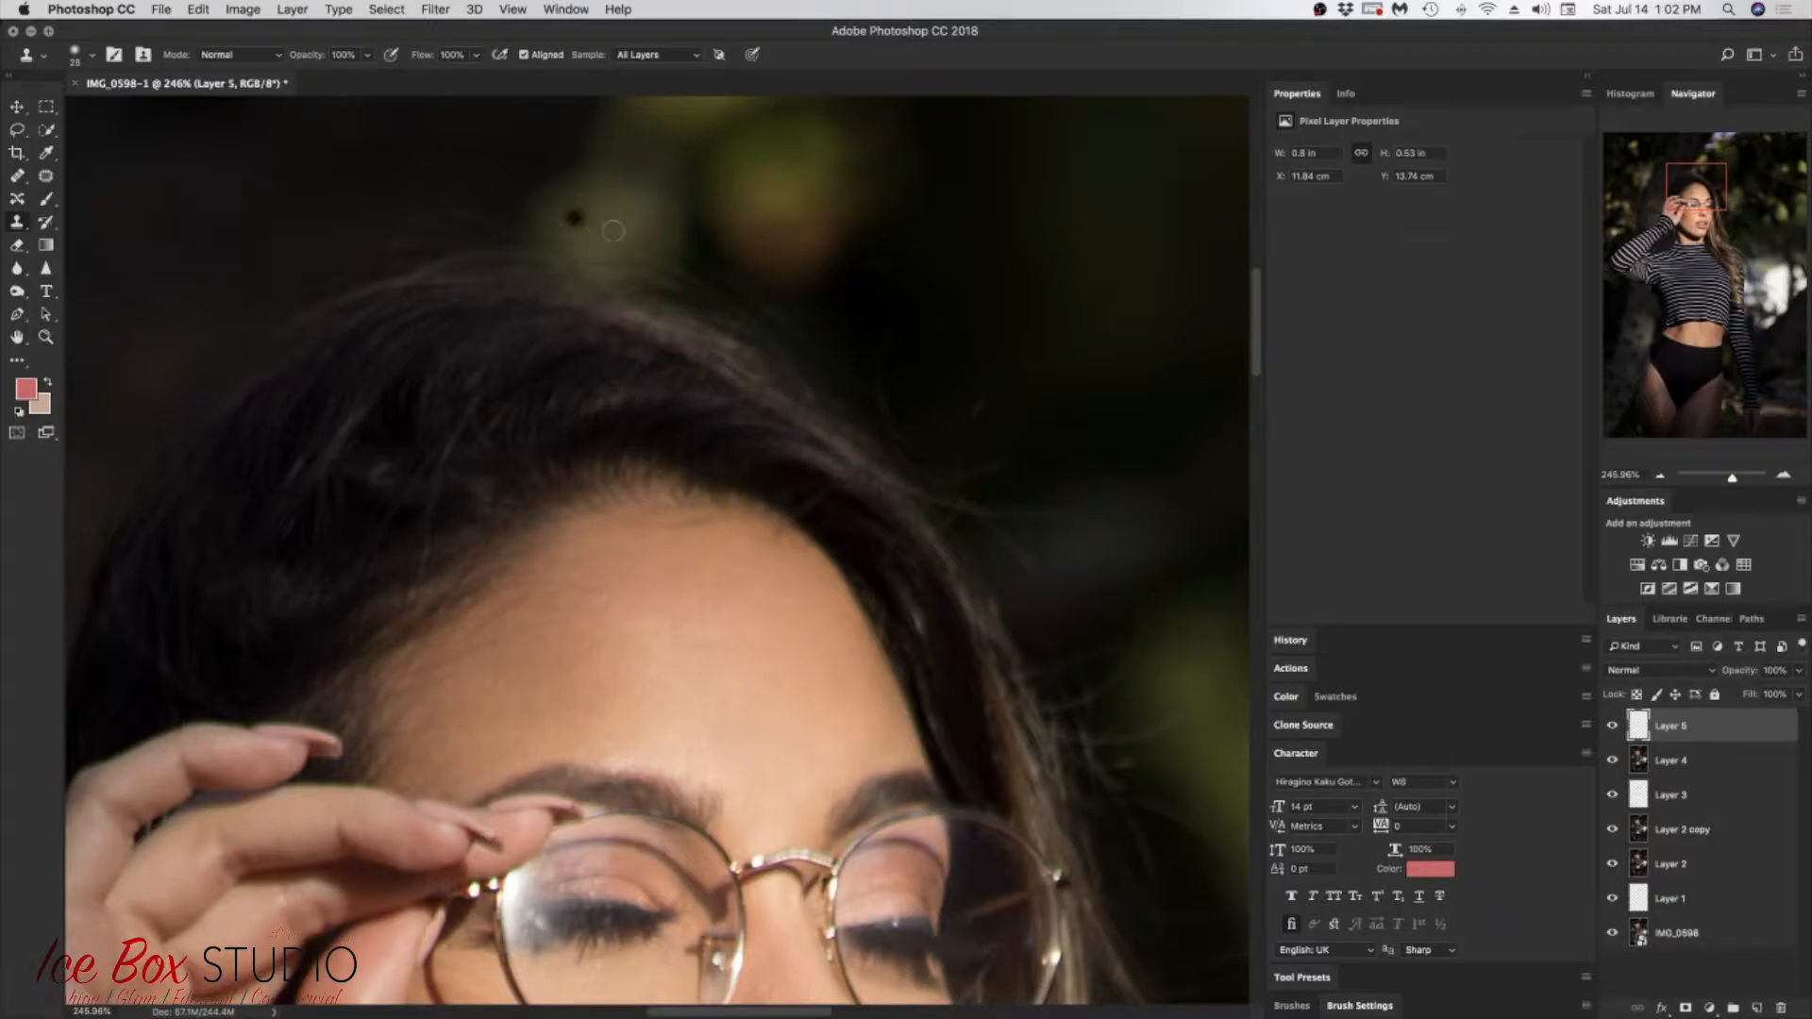
left_click(956, 397, "alt")
left_click_drag(976, 412, 997, 388)
left_click(982, 441, "alt")
mouse_move(991, 468)
left_mouse_down()
mouse_move(1030, 449)
mouse_move(967, 475)
mouse_move(939, 450)
mouse_move(946, 432)
mouse_move(905, 430)
mouse_move(961, 471)
mouse_move(921, 453)
left_mouse_up()
left_click(993, 422, "alt")
left_click(1050, 554, "alt")
mouse_move(1001, 561)
left_mouse_down()
mouse_move(1090, 565)
mouse_move(988, 561)
left_mouse_up()
left_click(1076, 539, "alt")
key("alt+super+z")
key("alt+super+z")
mouse_move(1697, 192)
left_mouse_down()
mouse_move(1710, 221)
mouse_move(1722, 208)
left_mouse_up()
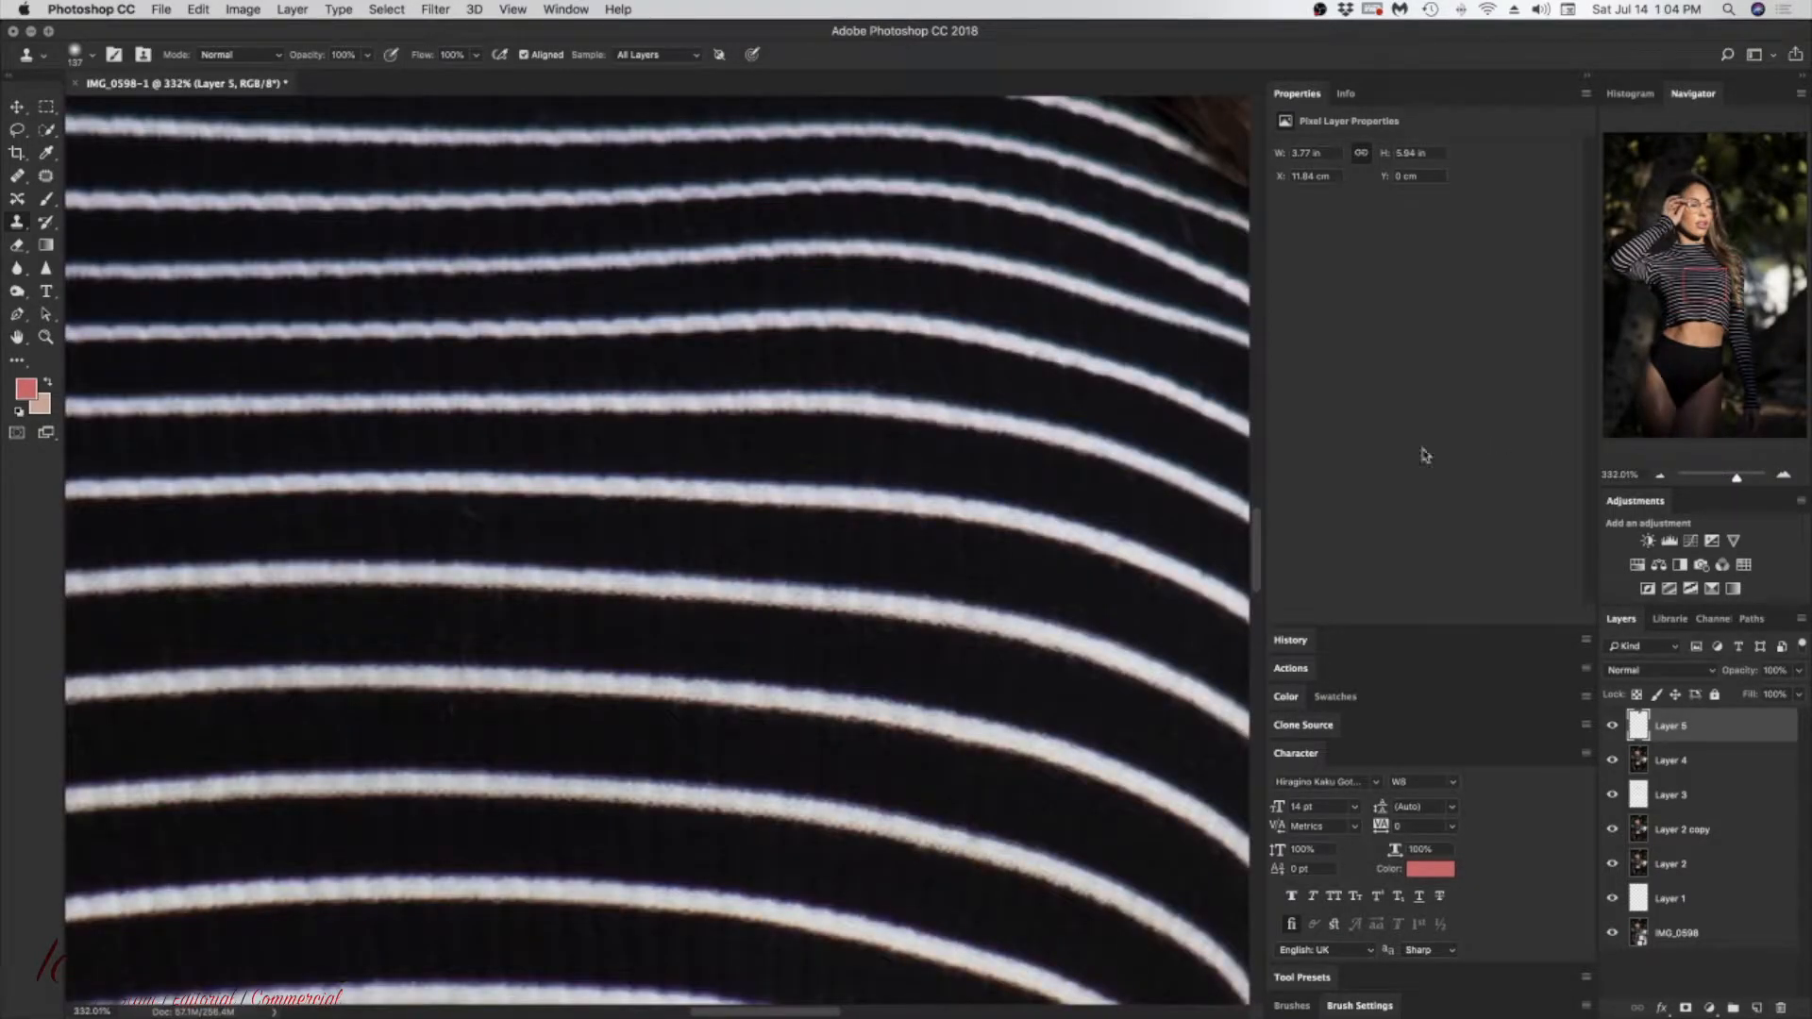
Step: Step back two more cloning edits beside the head on Layer 5
key("alt+super+z")
key("alt+super+z")
Step: Adjust the Clone Stamp brush and clone over the uneven skin edge along the waistband on Layer 5
mouse_move(1712, 276)
left_mouse_down()
mouse_move(1704, 378)
mouse_move(1724, 380)
mouse_move(1703, 345)
left_mouse_up()
right_click(653, 593)
left_click_drag(810, 640, 785, 640)
left_click(589, 647, "alt")
mouse_move(604, 693)
left_mouse_down()
mouse_move(587, 700)
mouse_move(661, 678)
left_mouse_up()
Step: Change the Clone Stamp brush's hardness and clean up the skin edge just above the black waistband on Layer 5
right_click(555, 649)
left_click(702, 713)
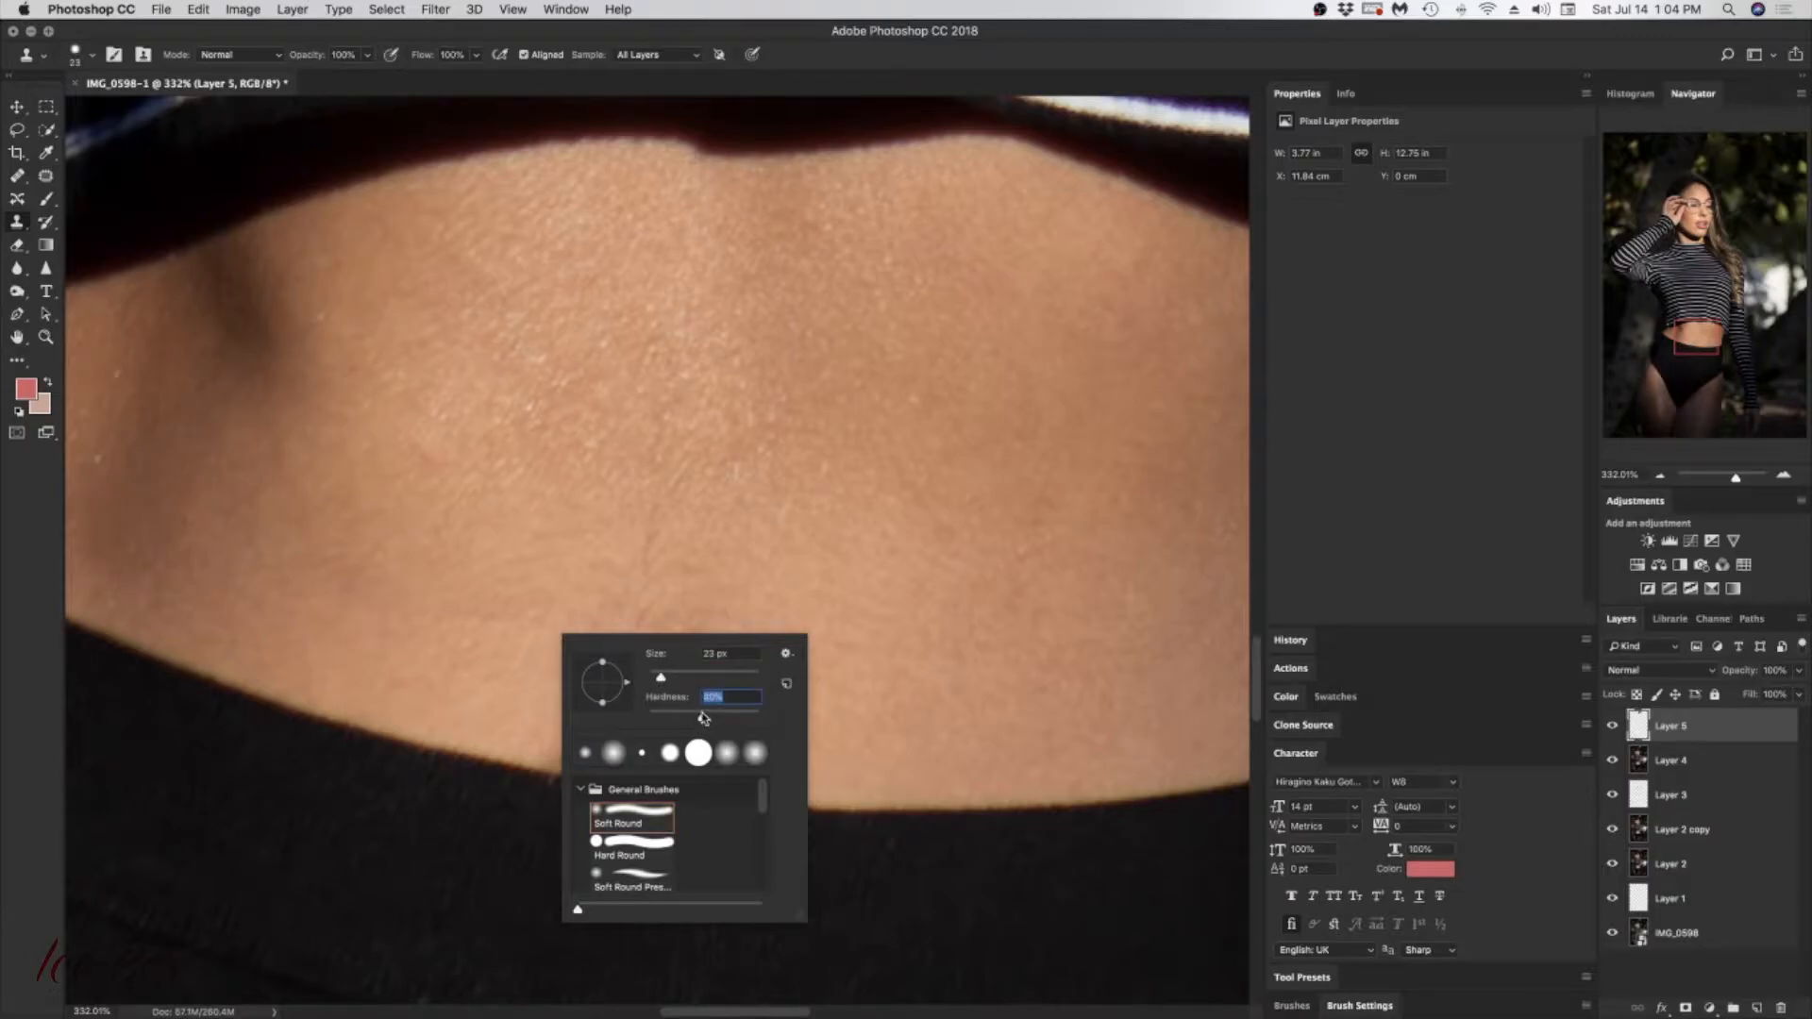
left_click(541, 719, "alt")
mouse_move(593, 737)
left_mouse_down()
mouse_move(577, 745)
mouse_move(595, 755)
mouse_move(556, 755)
mouse_move(601, 742)
left_mouse_up()
left_click(686, 740, "alt")
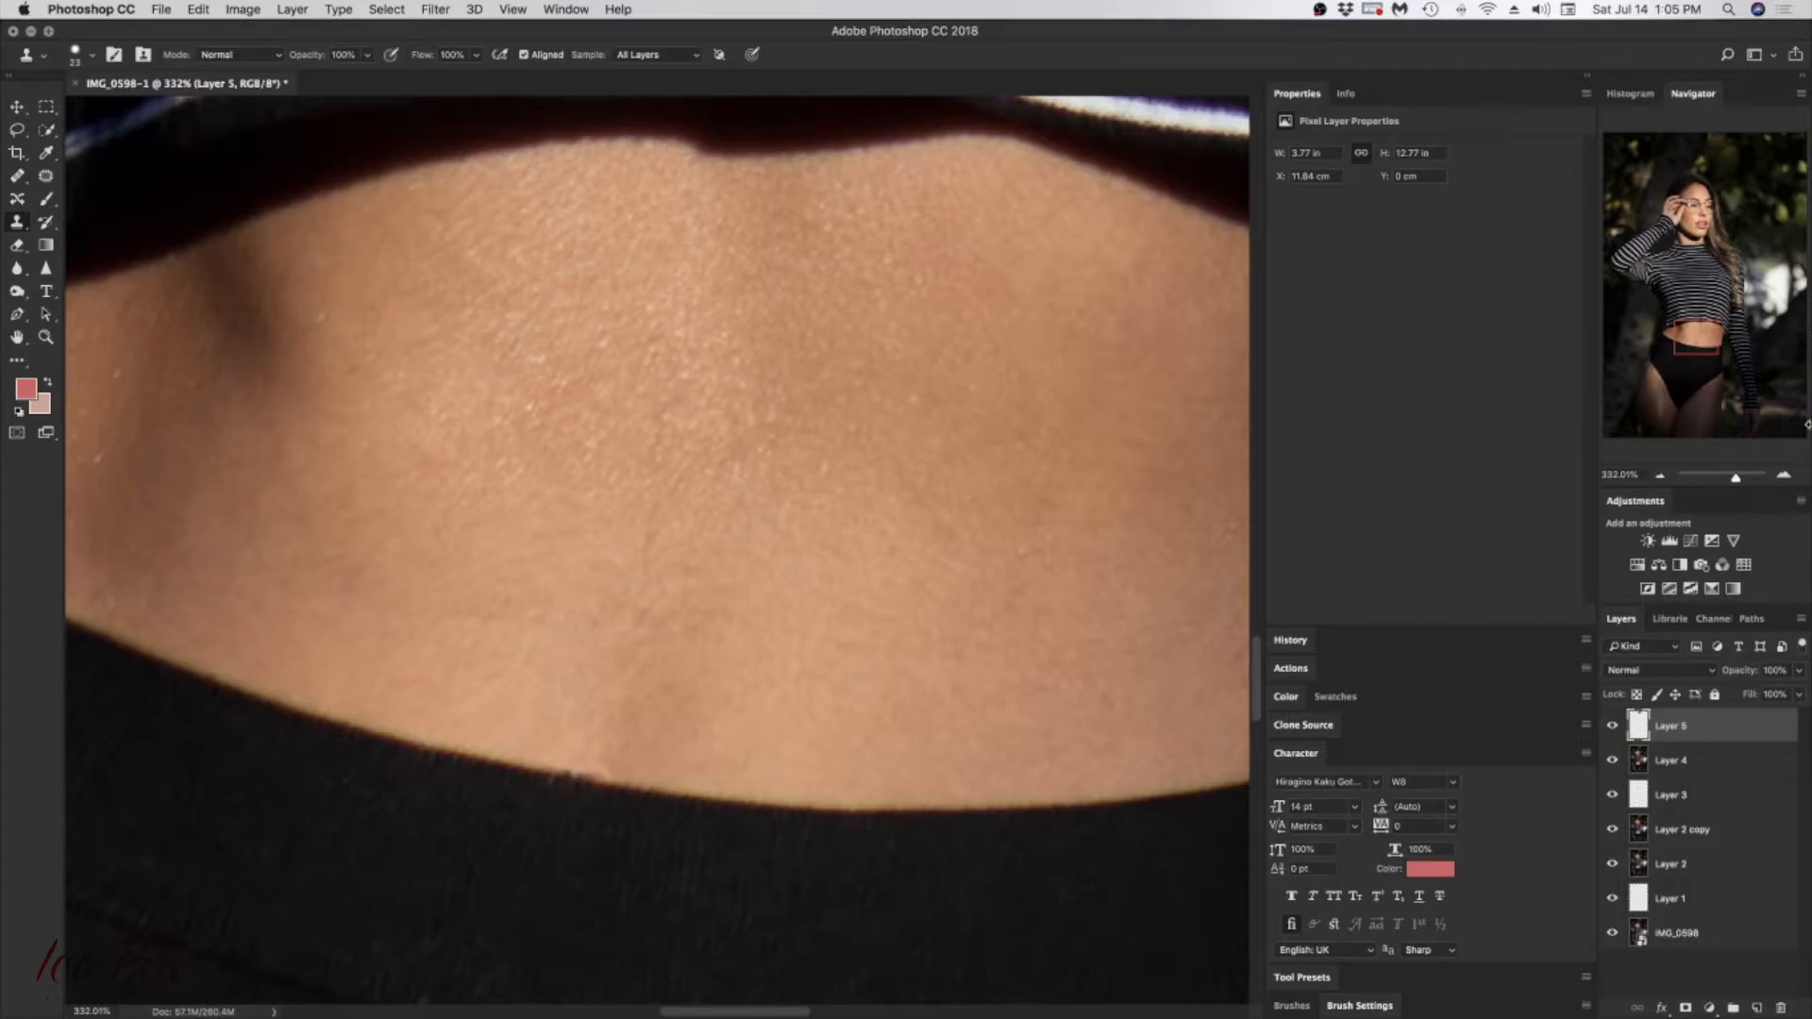
left_click_drag(1739, 482, 1737, 483)
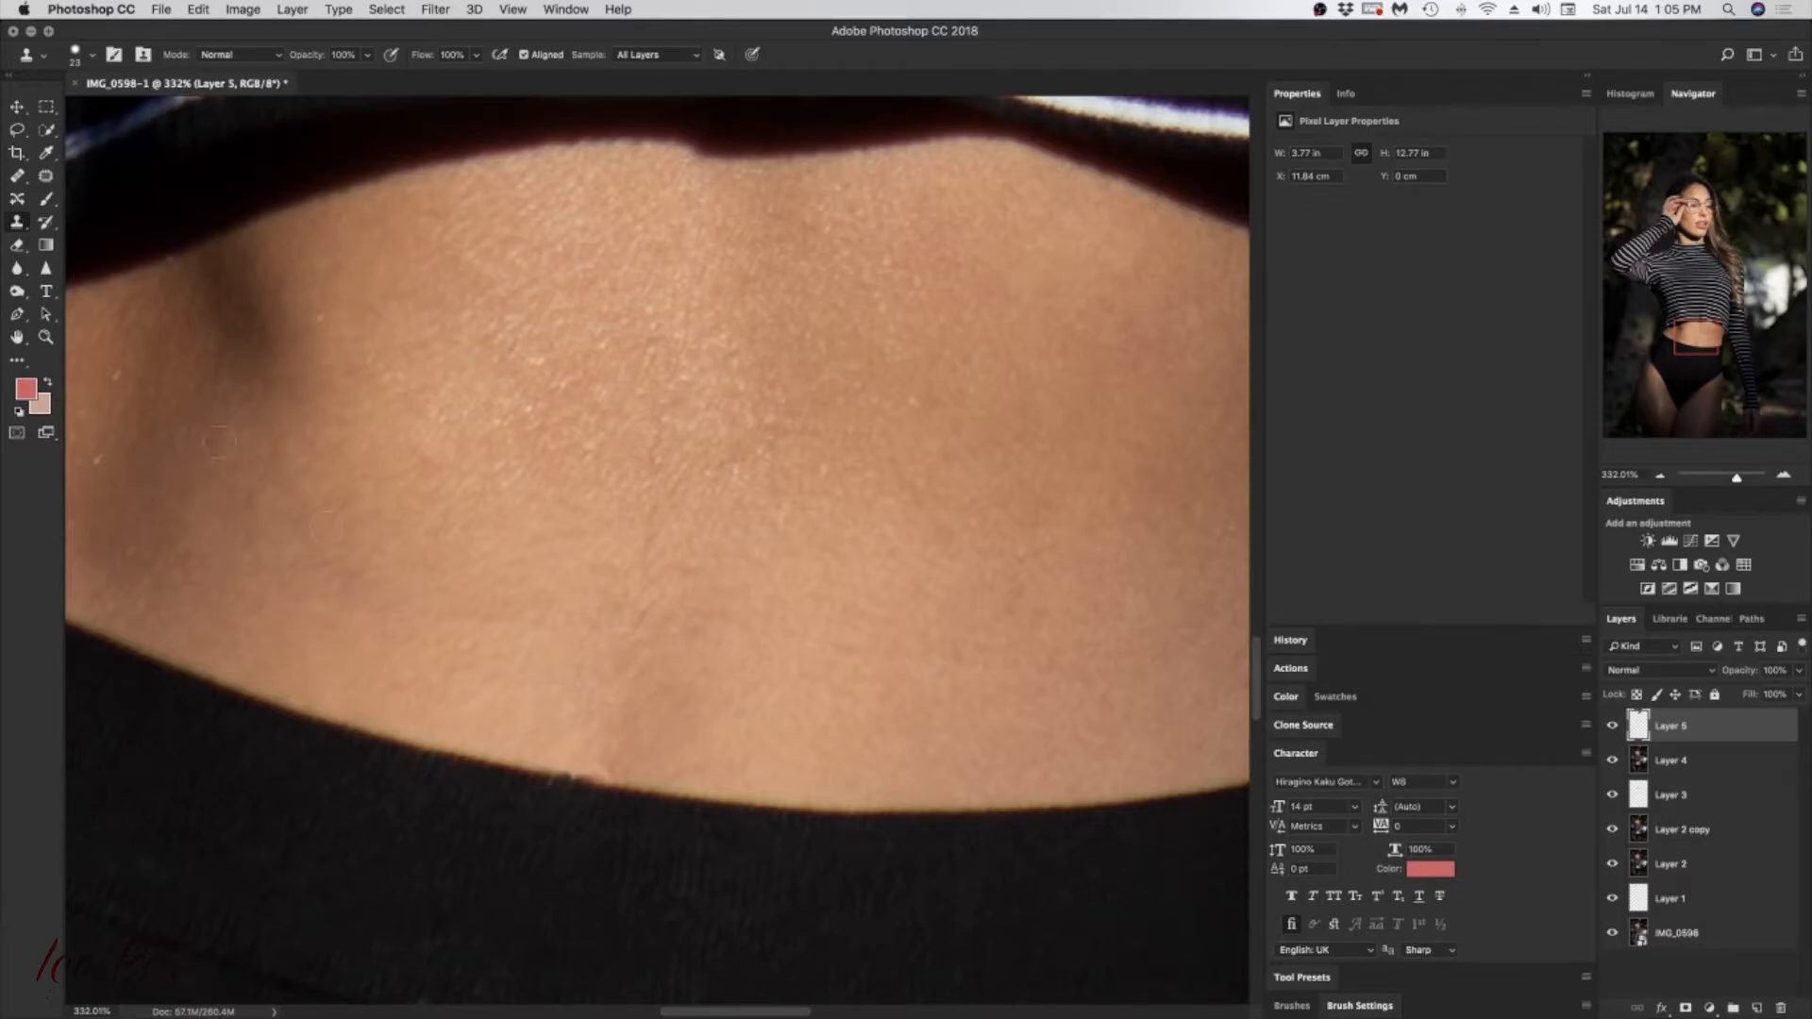
left_click(567, 11)
left_click(566, 11)
left_click(565, 11)
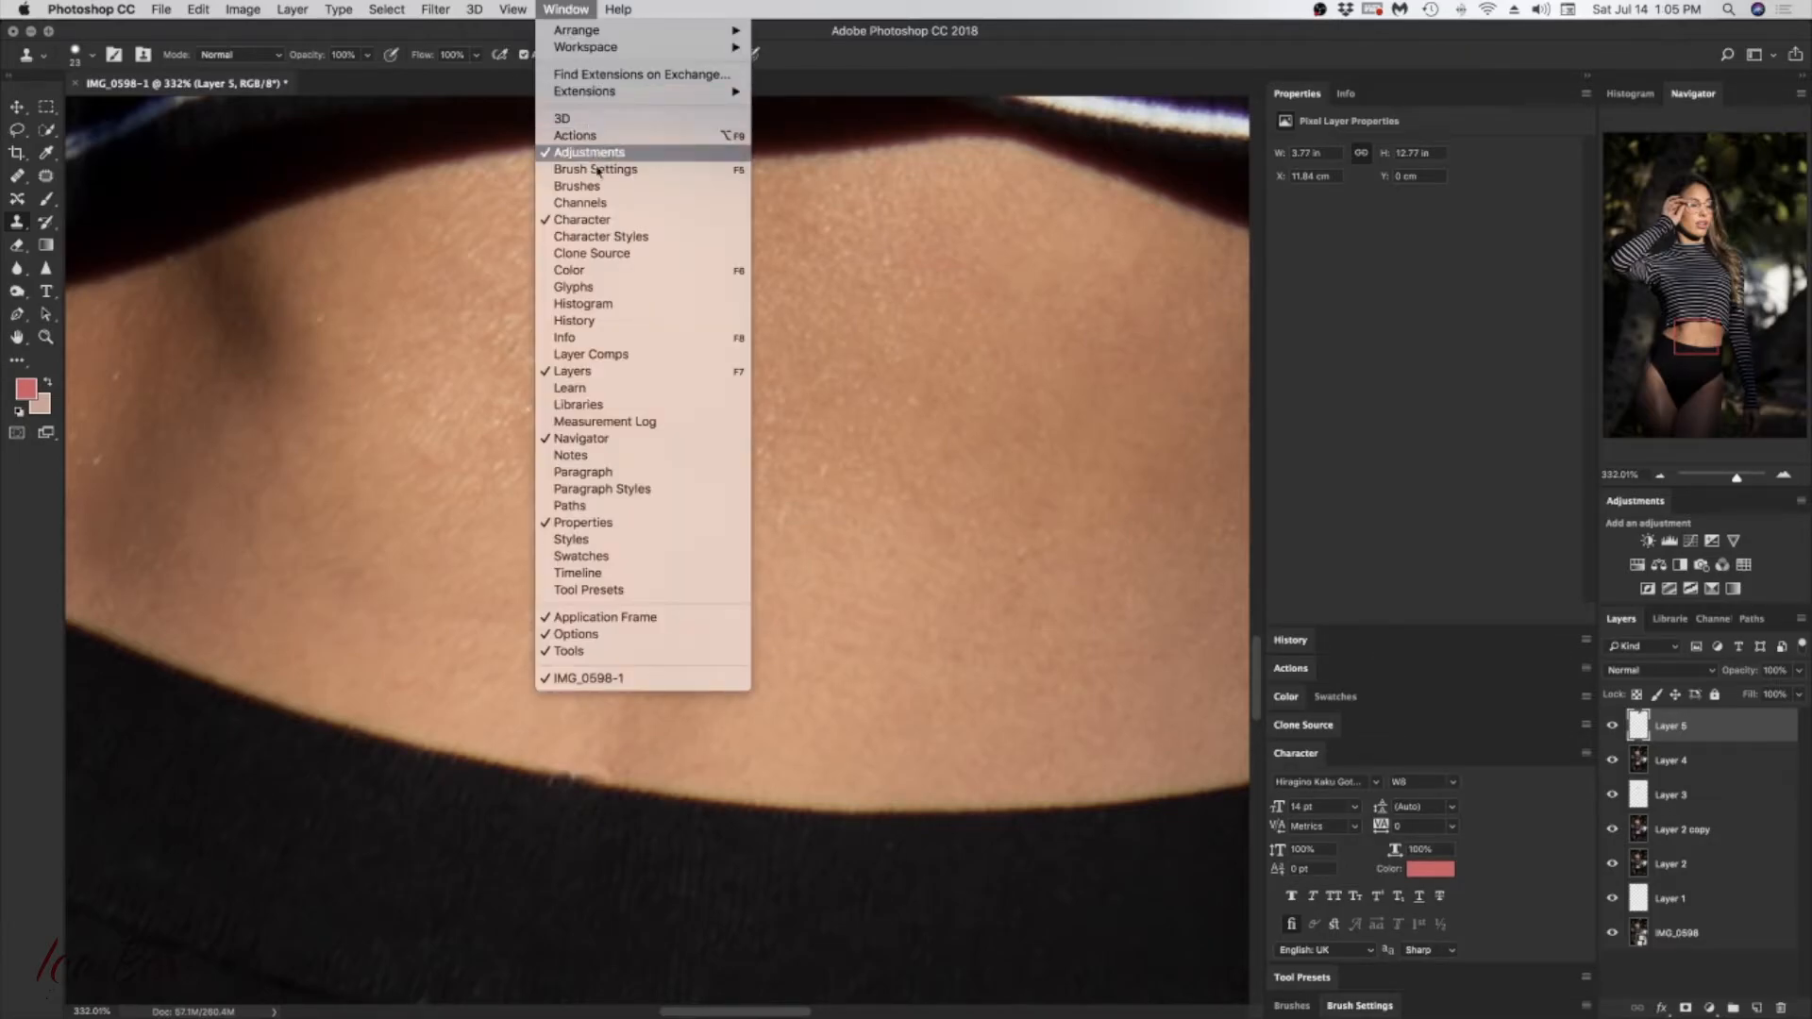
left_click(513, 12)
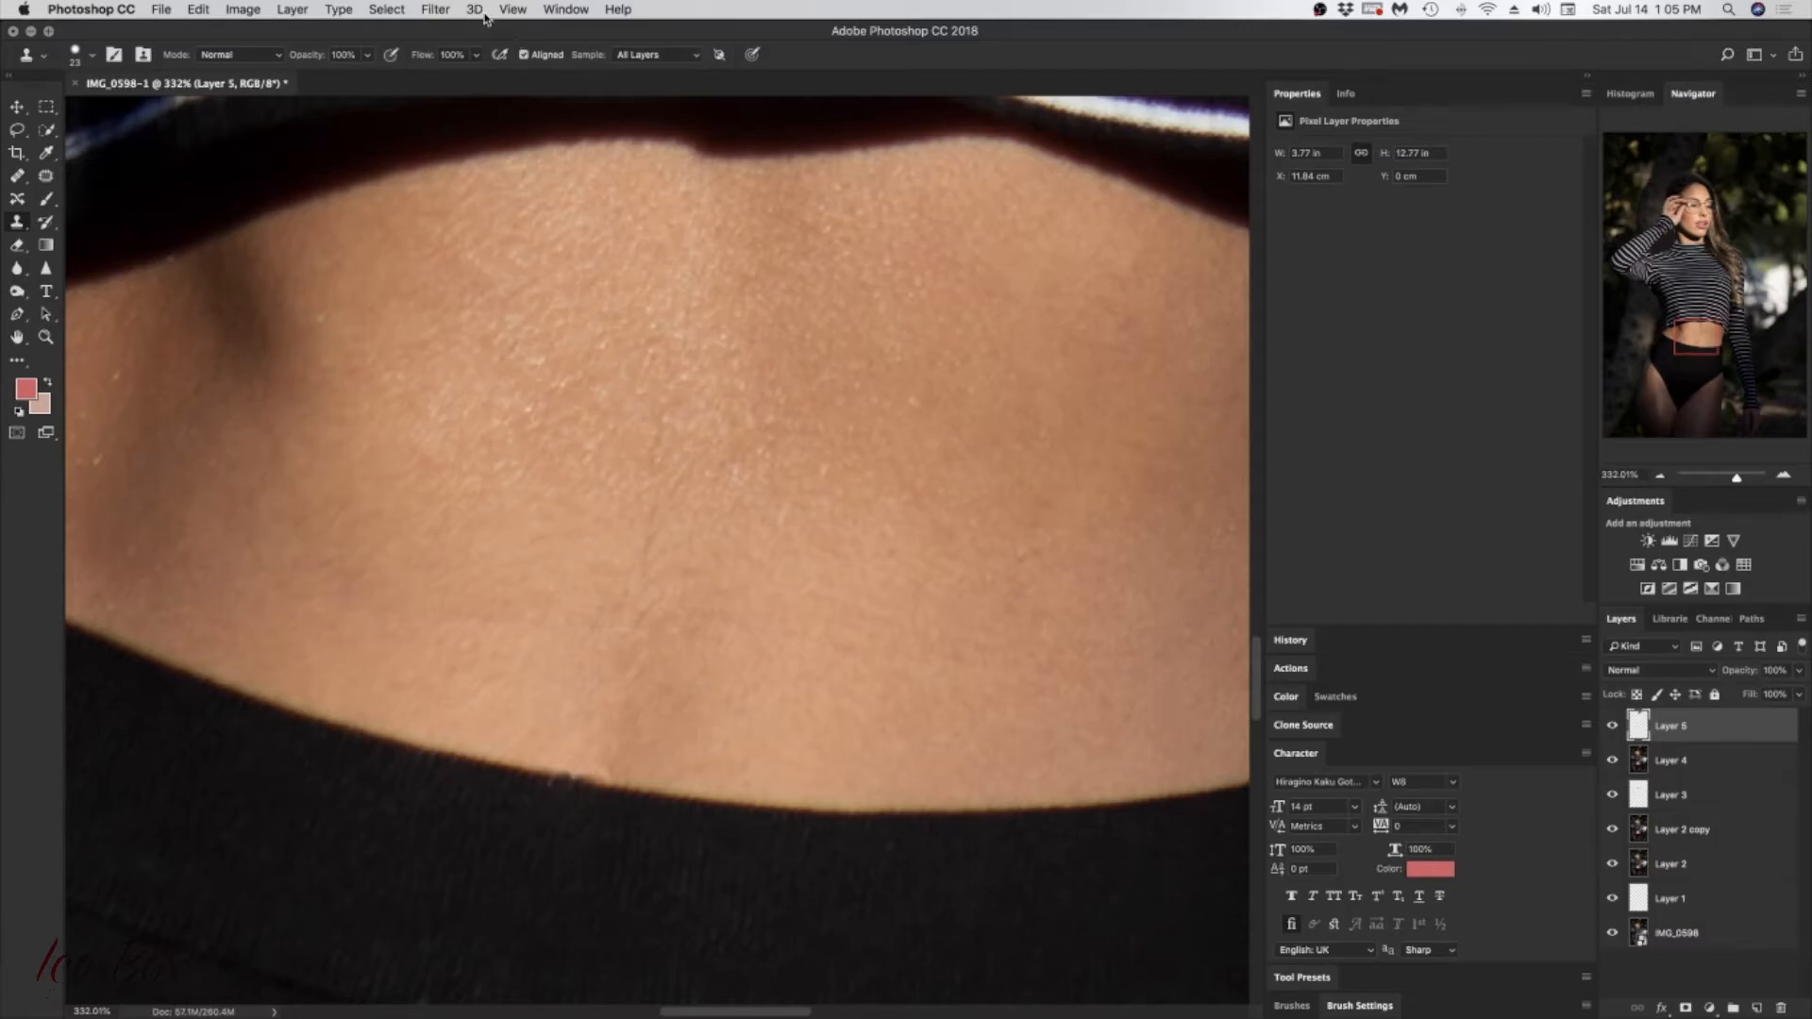
left_click(477, 11)
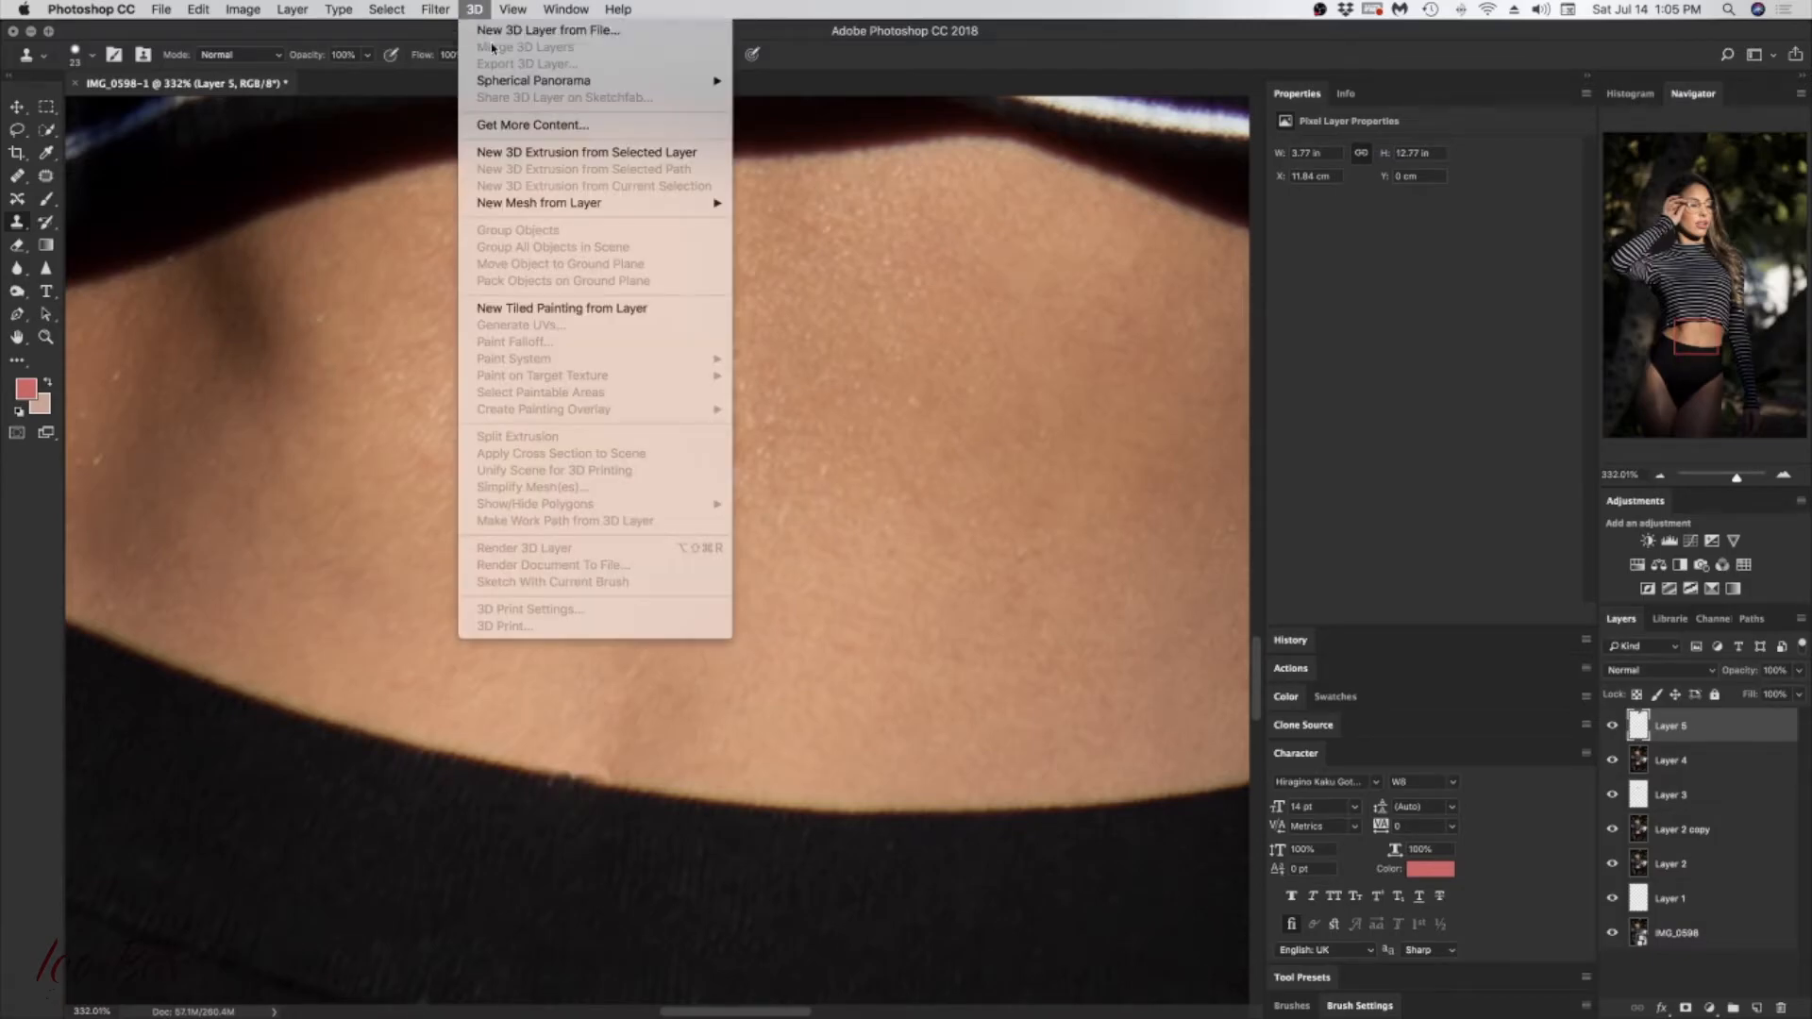
left_click(437, 13)
left_click(437, 11)
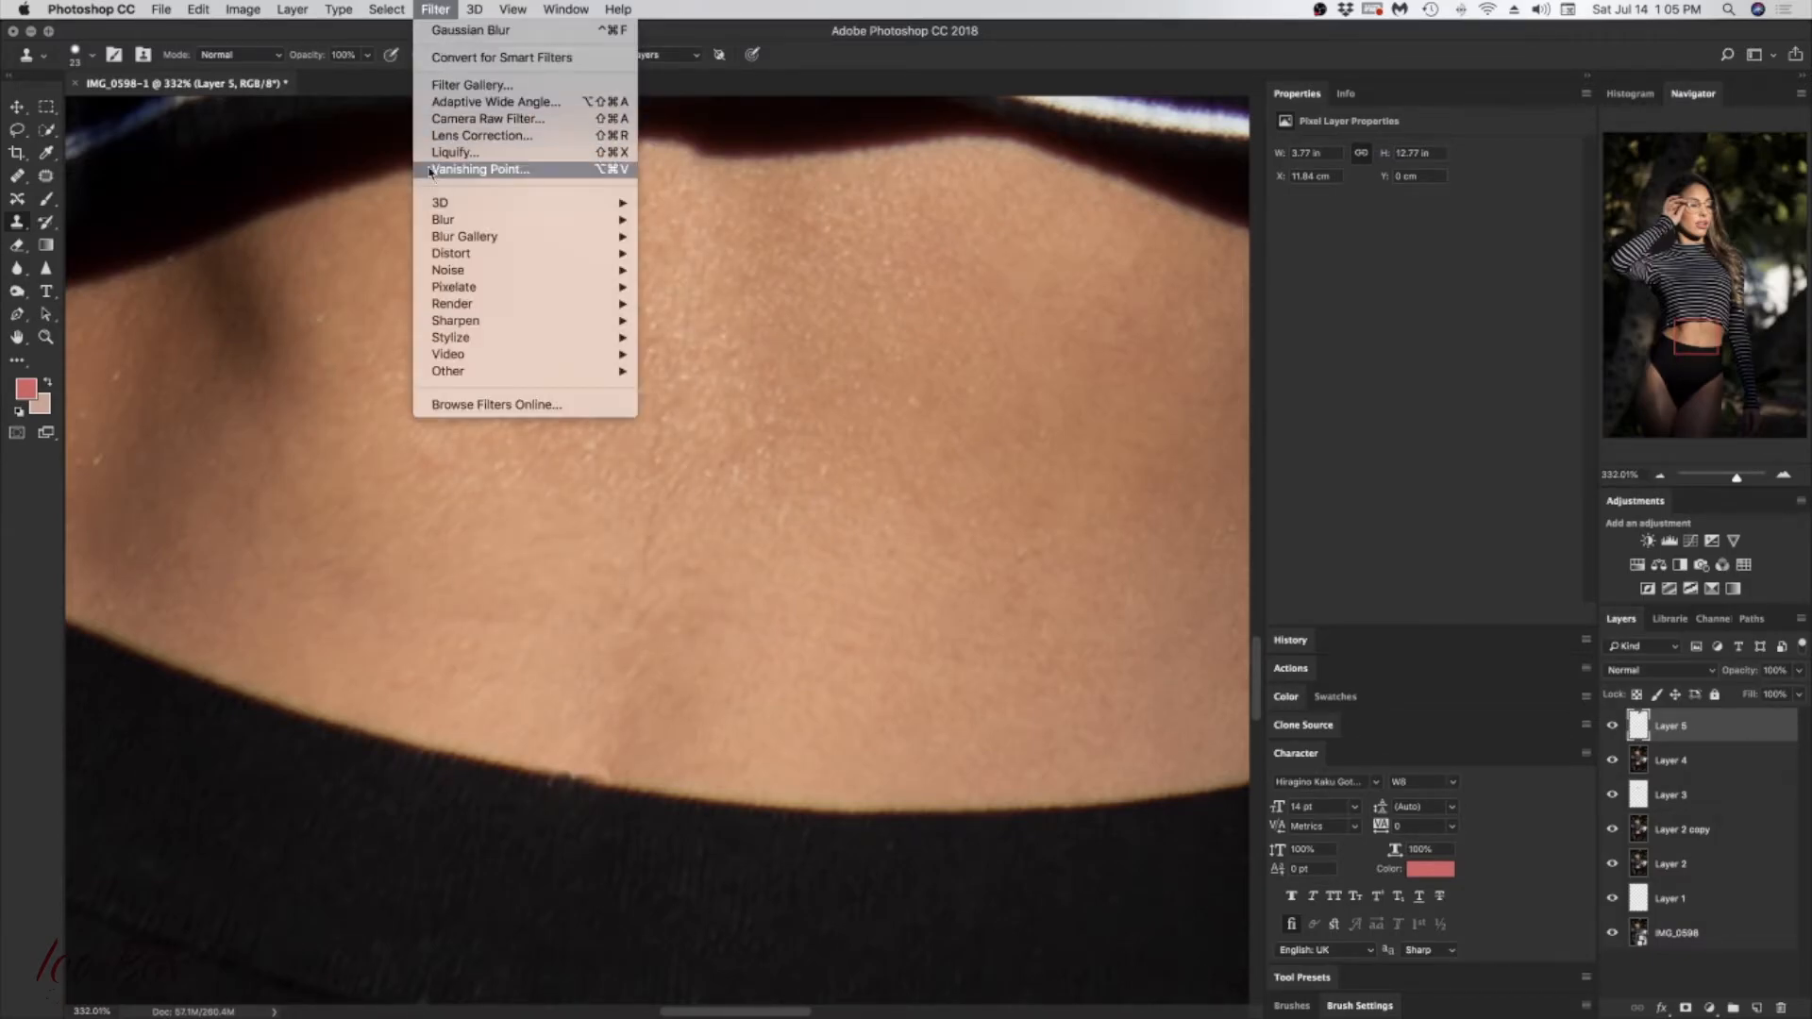
left_click(352, 29)
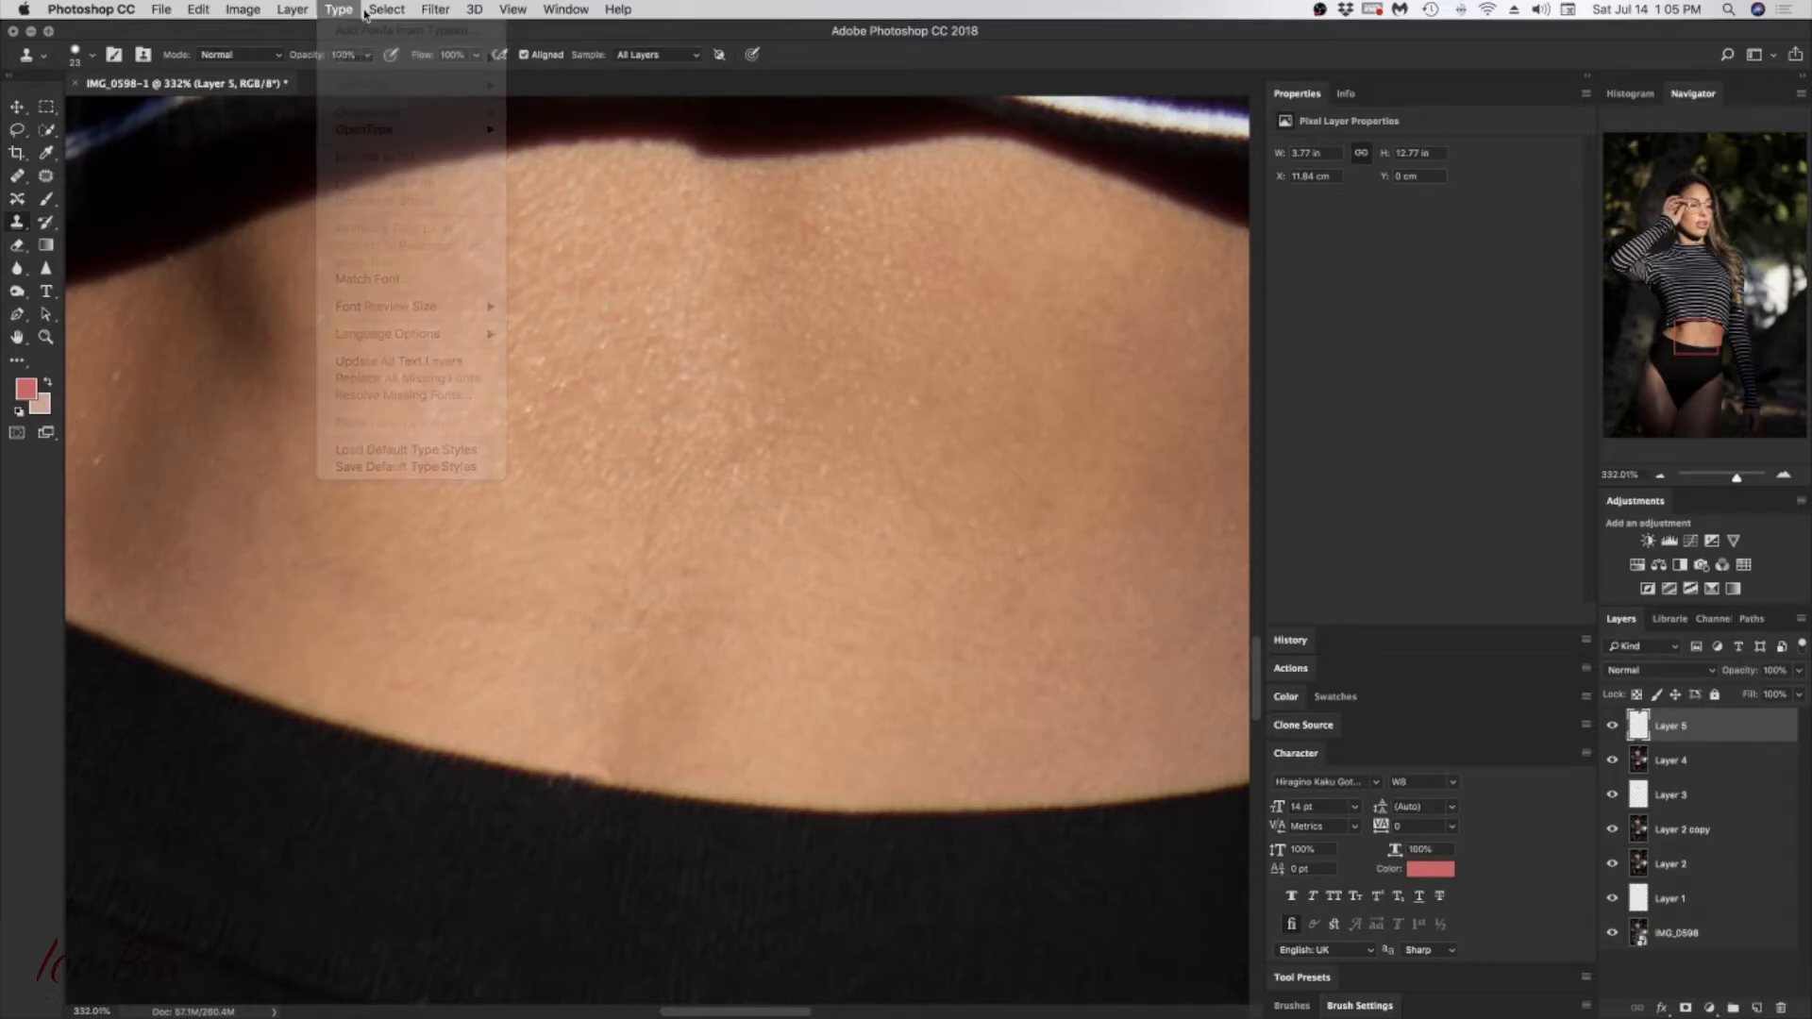
left_click(396, 11)
mouse_move(293, 11)
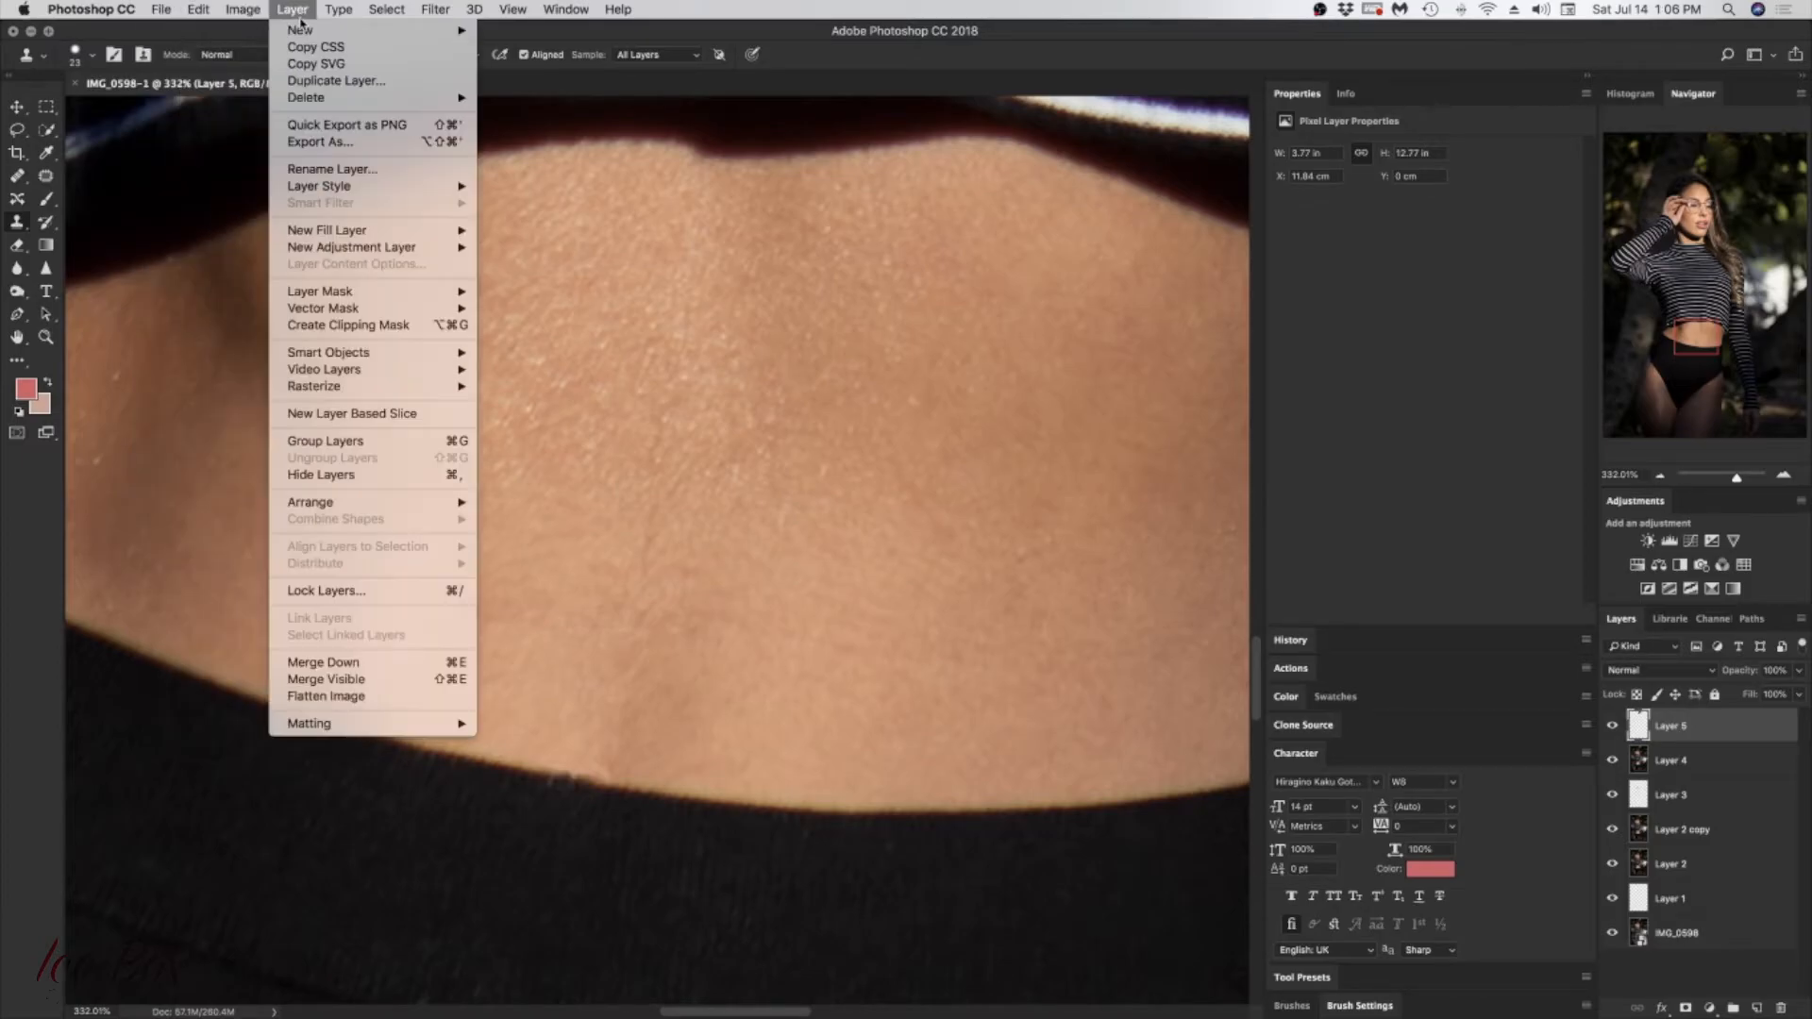
left_click(184, 464)
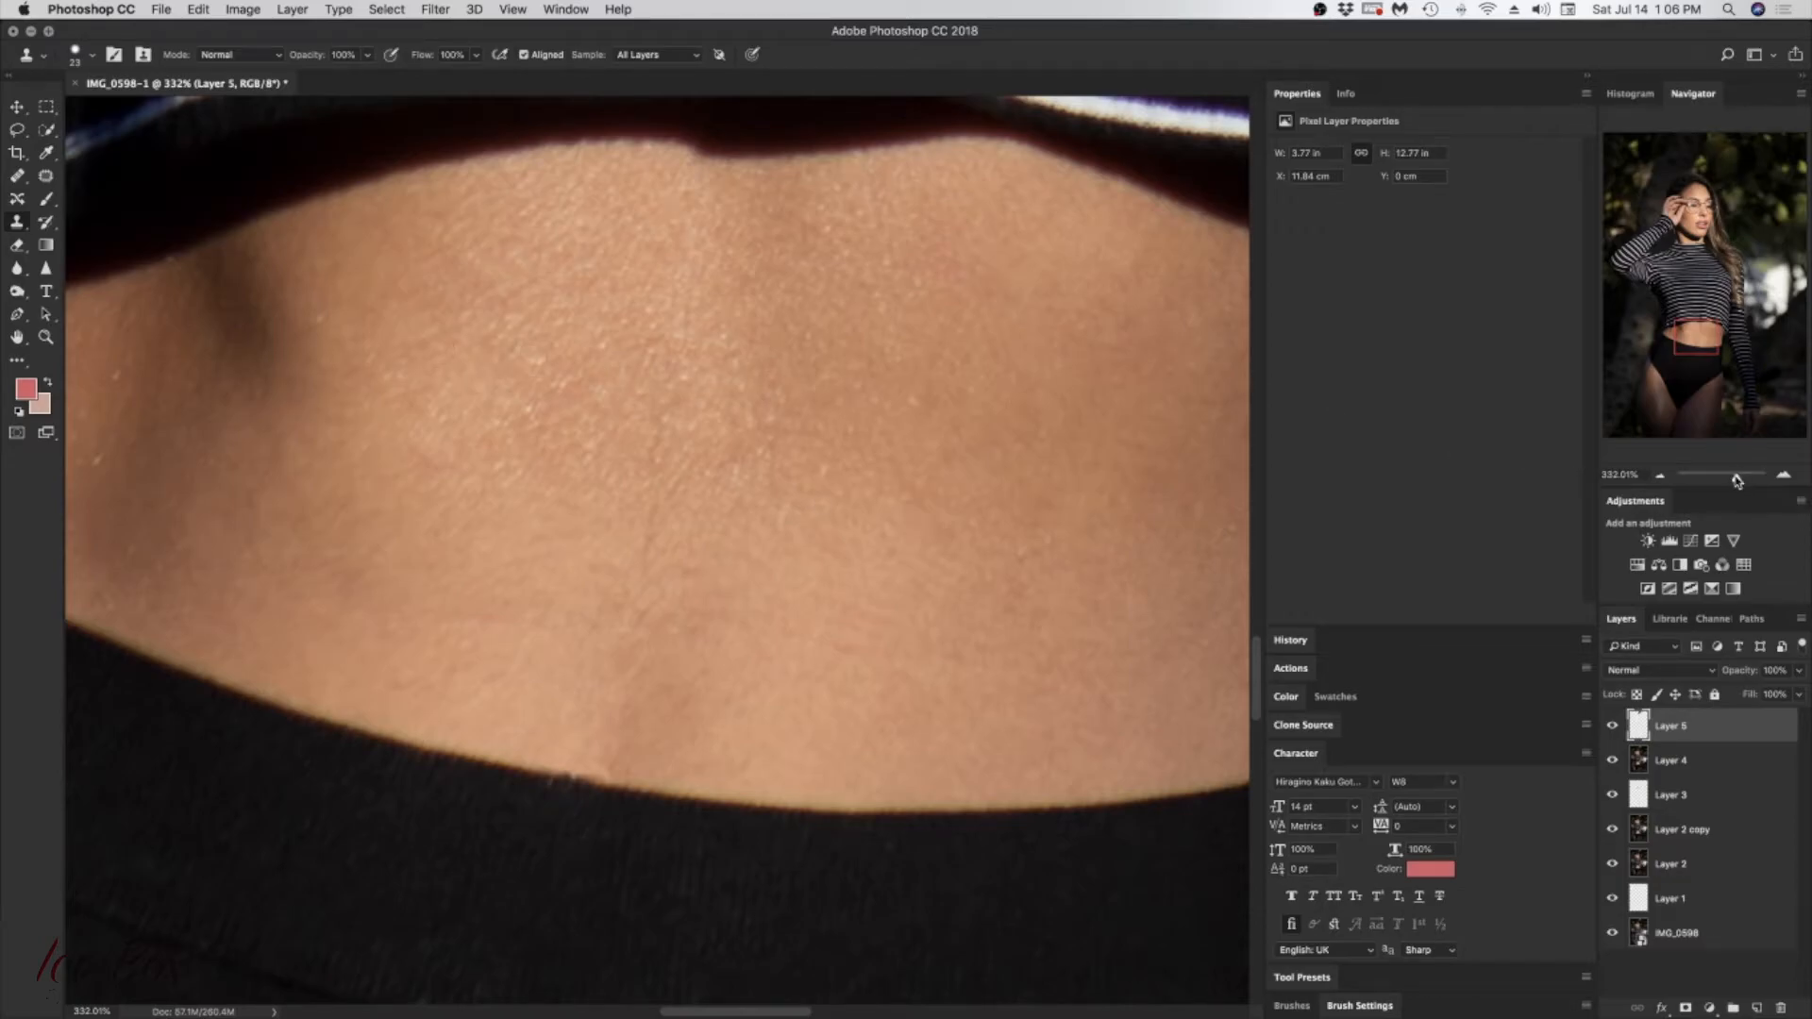
Step: Examine the skin at the waist and around the glasses up close, and the upper body as a whole
left_click_drag(1736, 482, 1743, 477)
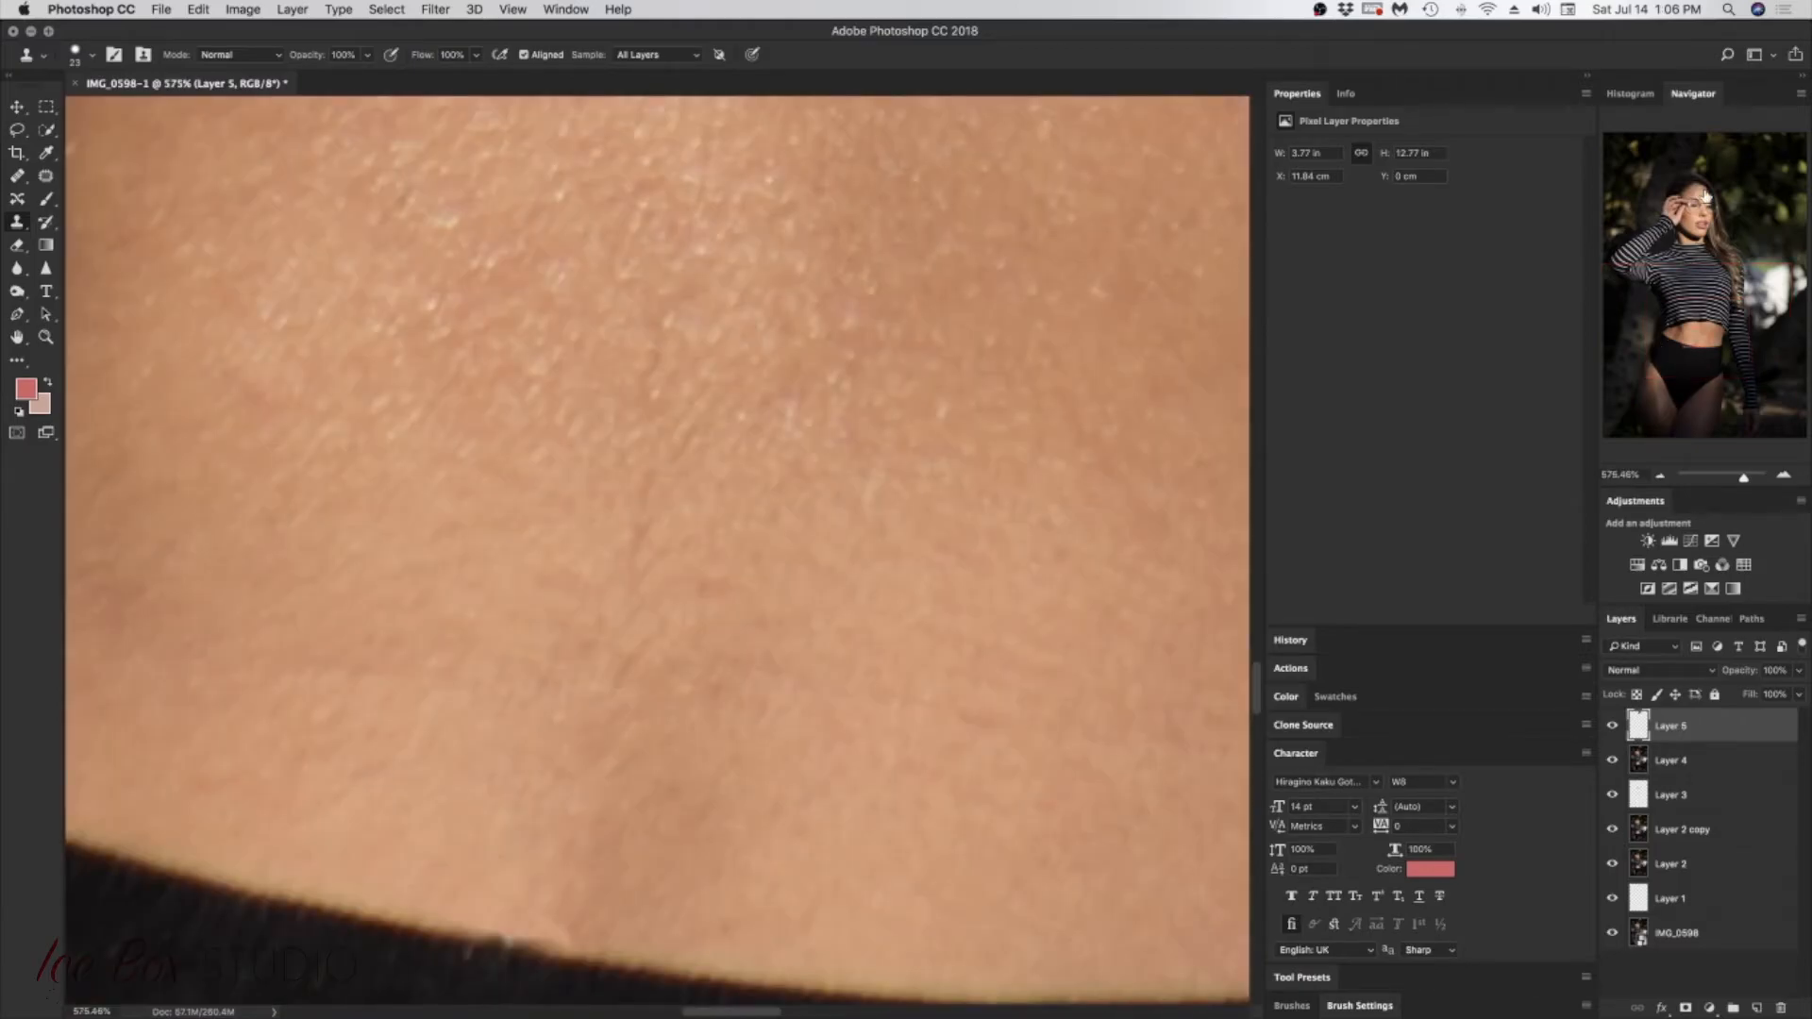
left_click_drag(1704, 287, 1704, 198)
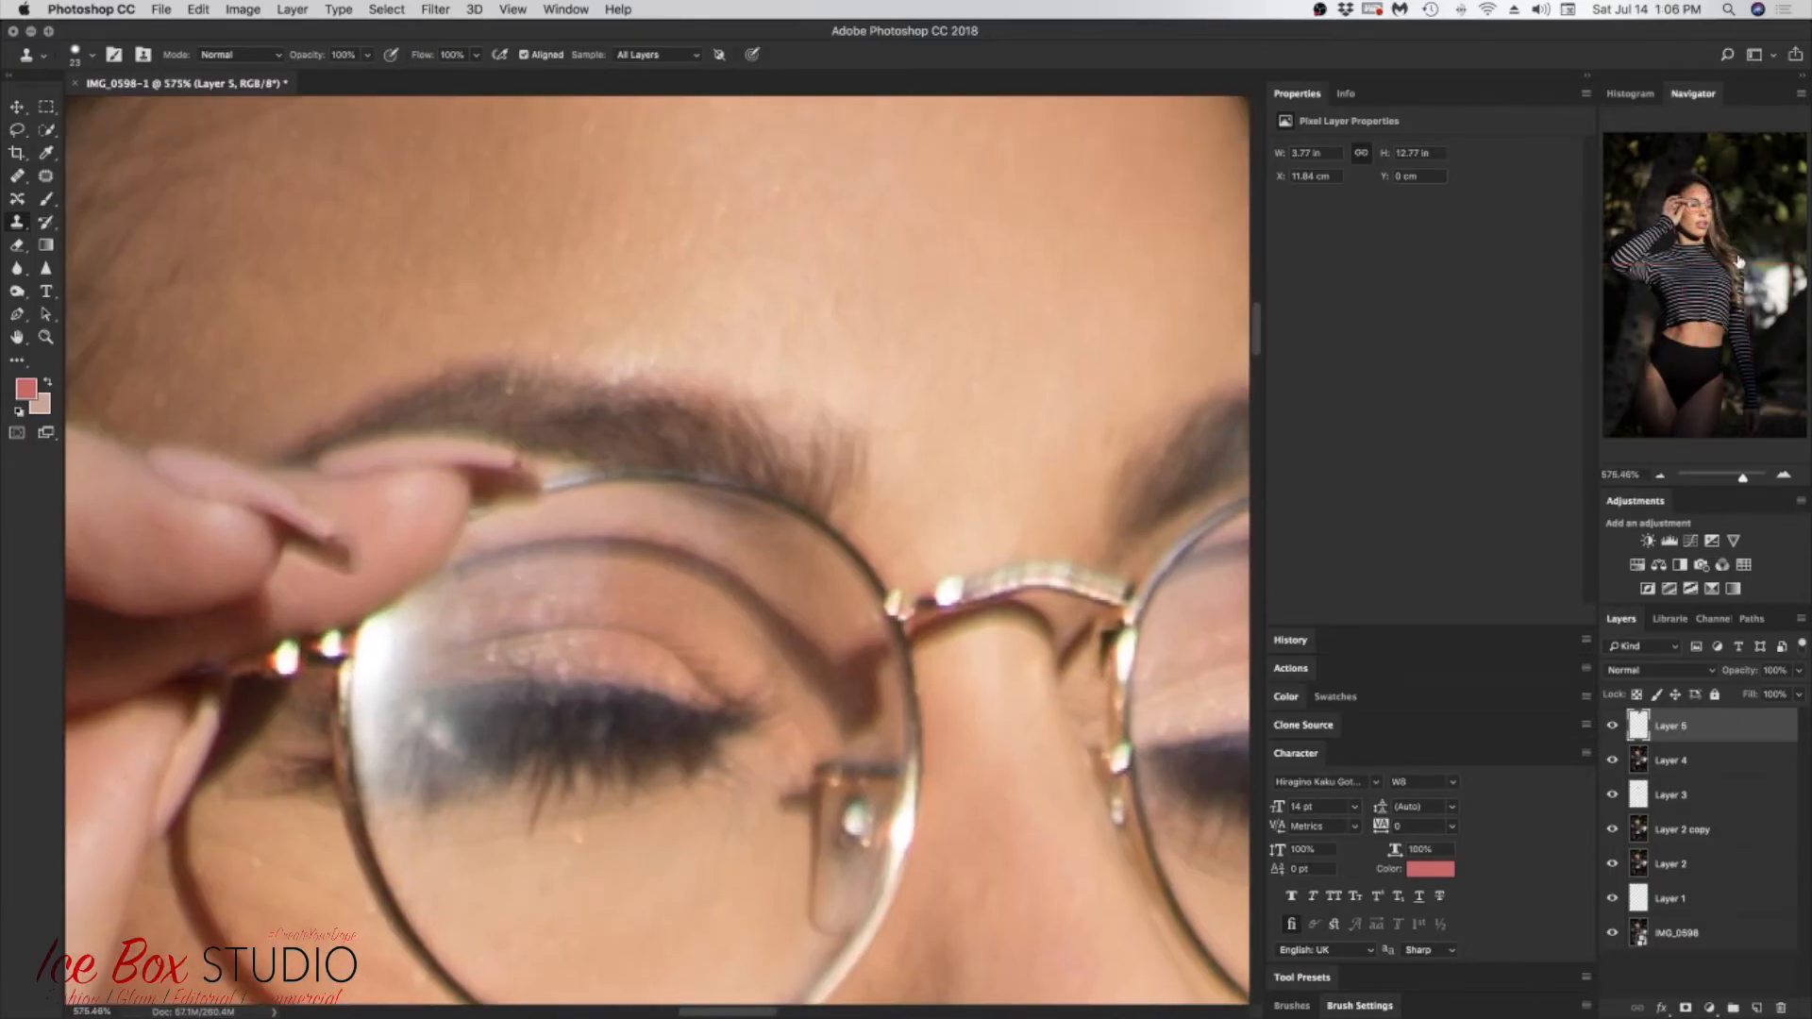
left_click_drag(1744, 482, 1719, 480)
left_click_drag(1712, 247, 1682, 189)
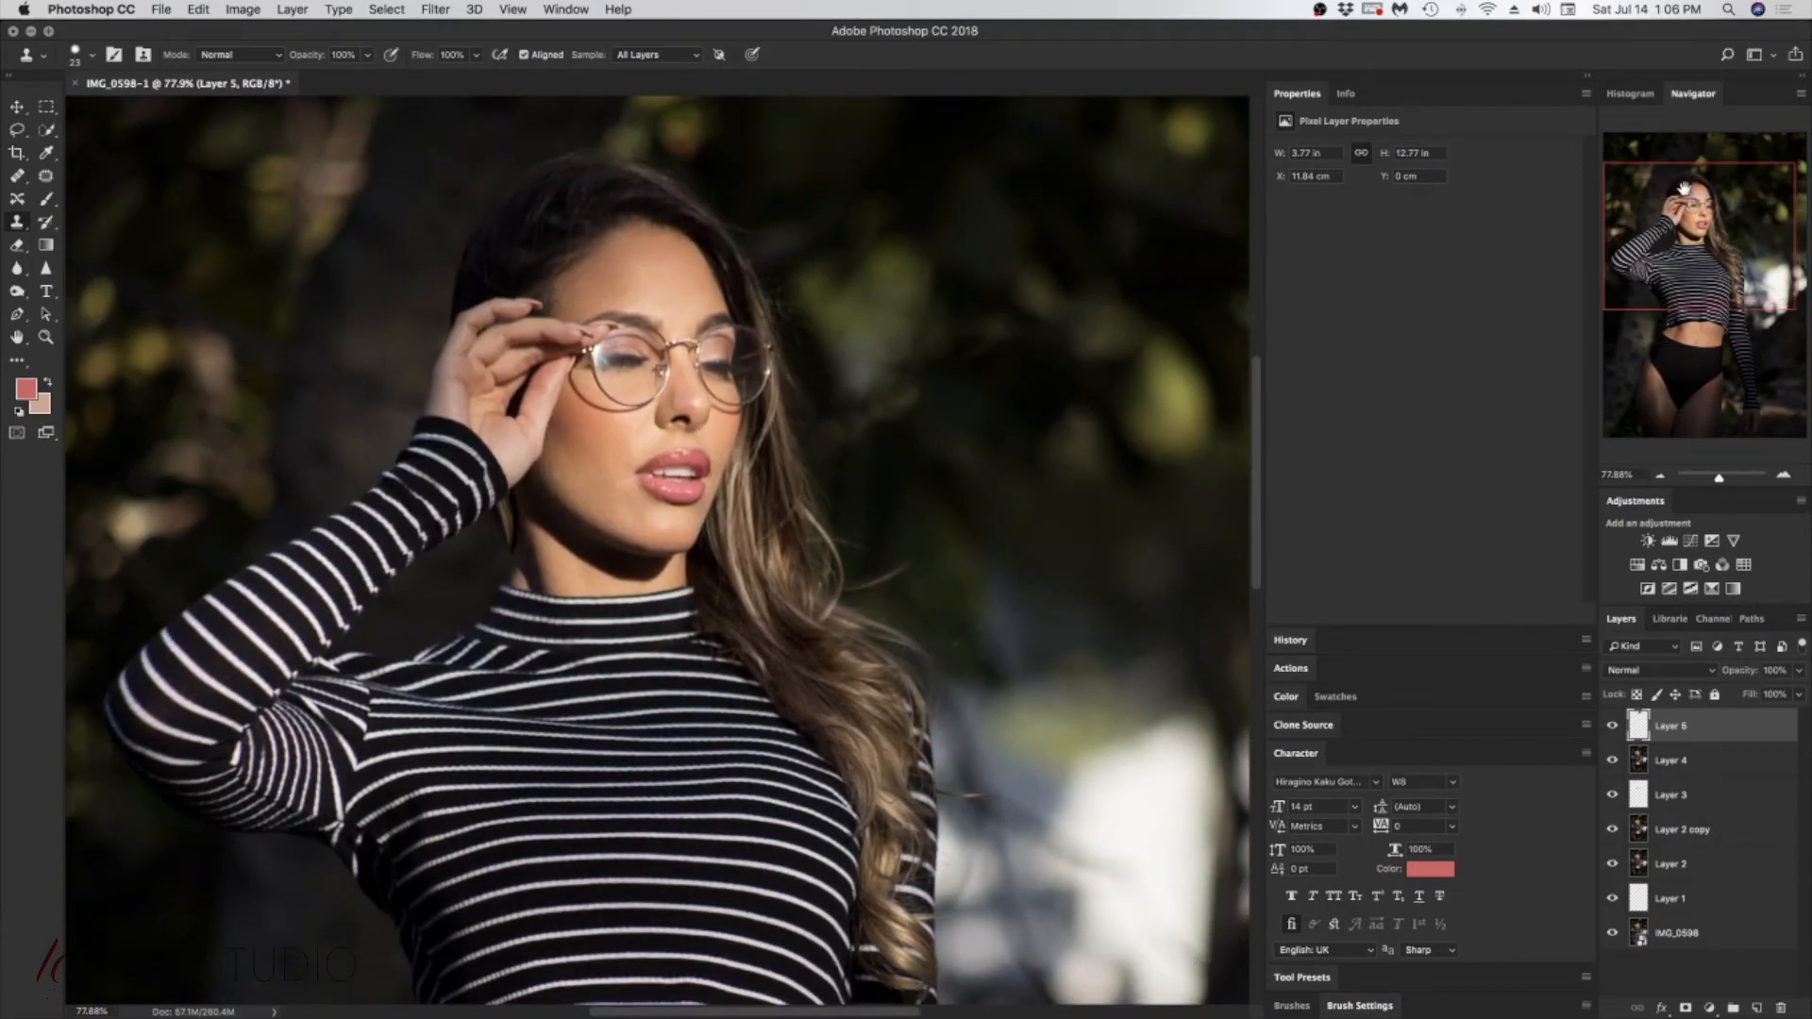